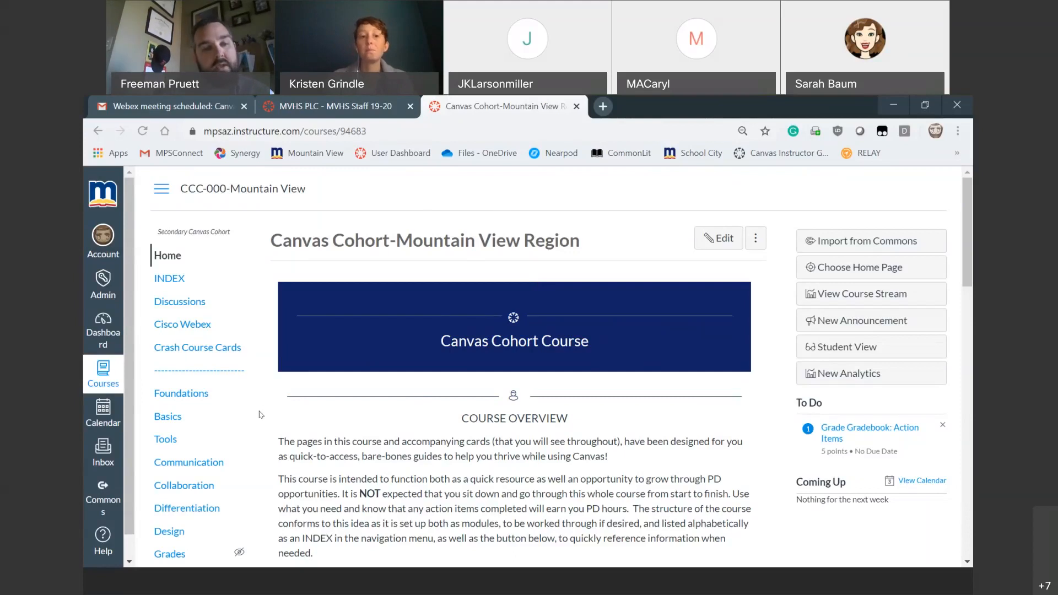
- Open the Collaboration topic page of the Canvas cohort course and bring its content topics into view
{"action": "scroll", "coordinate": [258, 415], "scroll_direction": "down", "scroll_amount": 1}
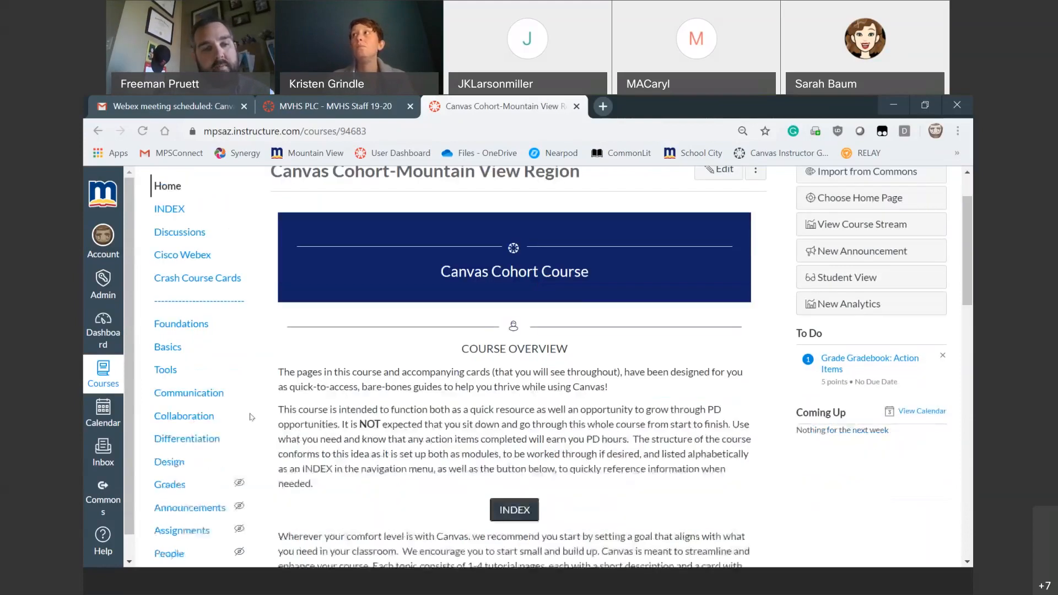
{"action": "left_click", "coordinate": [193, 417]}
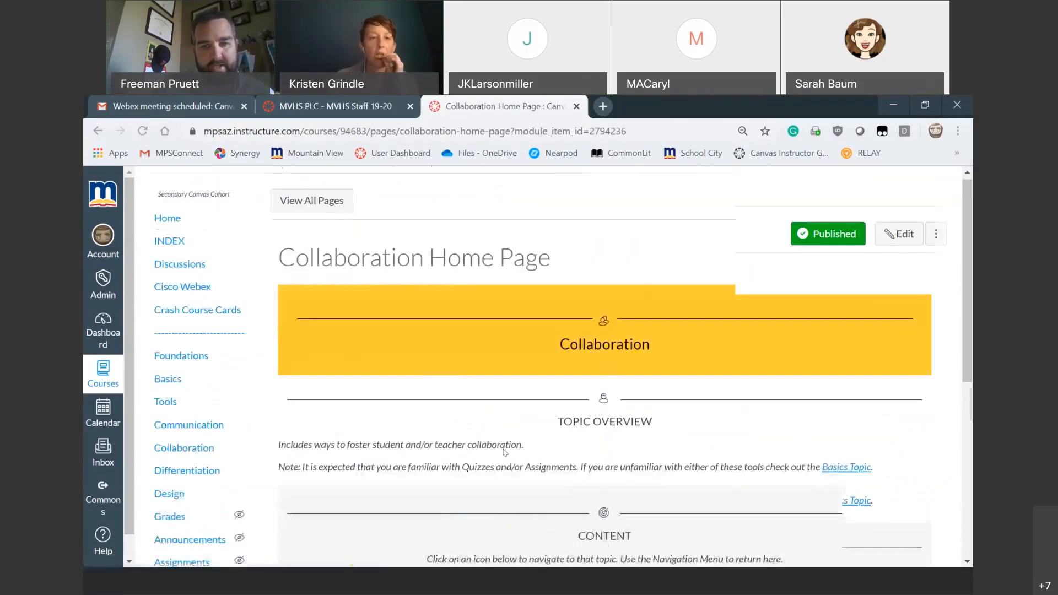
{"action": "scroll", "coordinate": [496, 449], "scroll_direction": "down", "scroll_amount": 3}
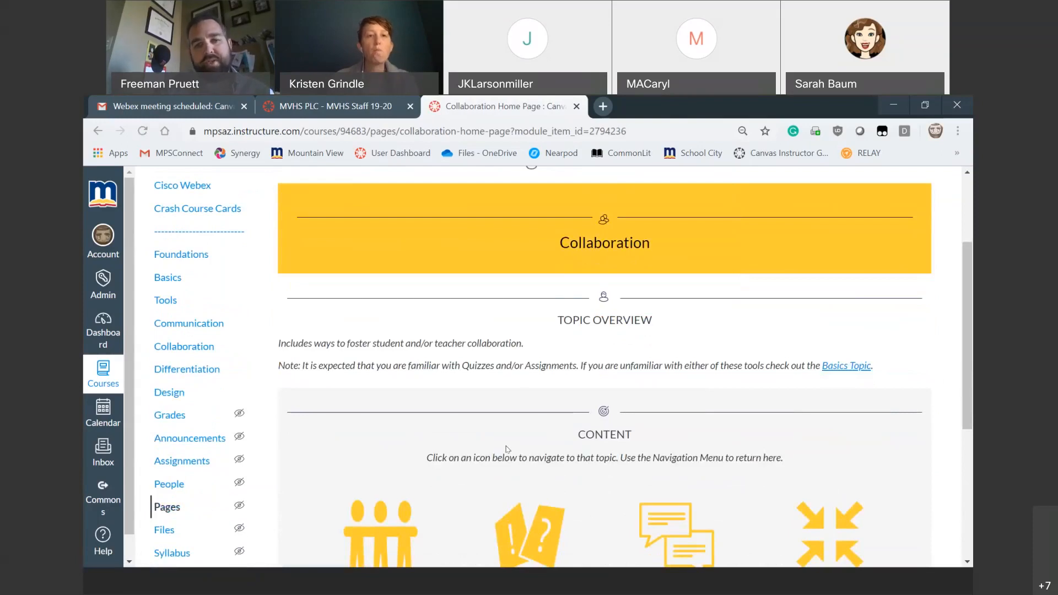
{"action": "scroll", "coordinate": [506, 449], "scroll_direction": "down", "scroll_amount": 3}
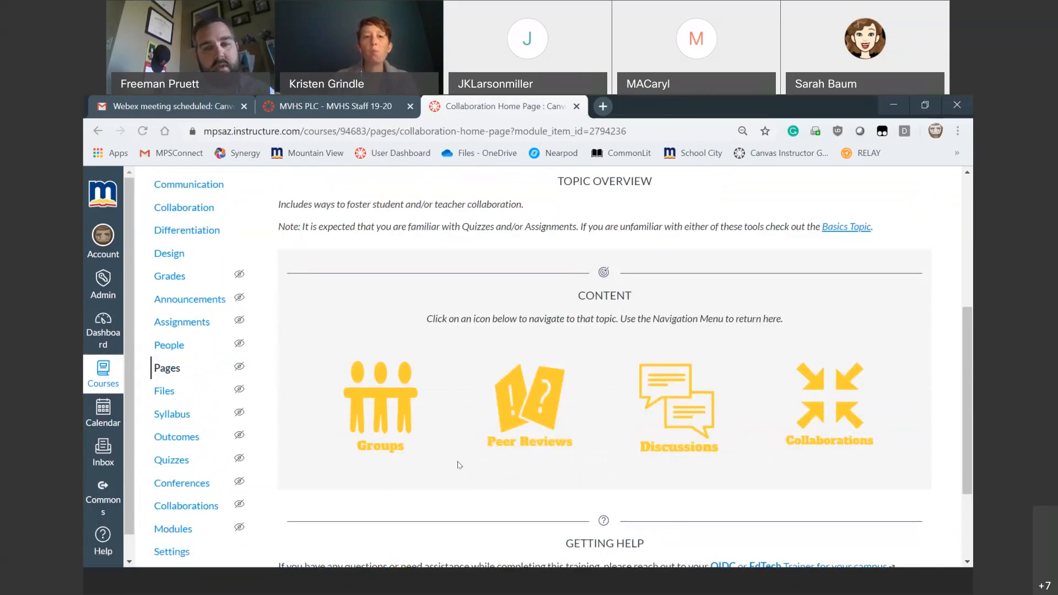
- Look over the Collaboration page's topic overview and its Groups, Peer Reviews, Discussions and Collaborations content
{"action": "scroll", "coordinate": [419, 452], "scroll_direction": "up", "scroll_amount": 5}
{"action": "scroll", "coordinate": [420, 453], "scroll_direction": "down", "scroll_amount": 10}
{"action": "scroll", "coordinate": [419, 453], "scroll_direction": "up", "scroll_amount": 10}
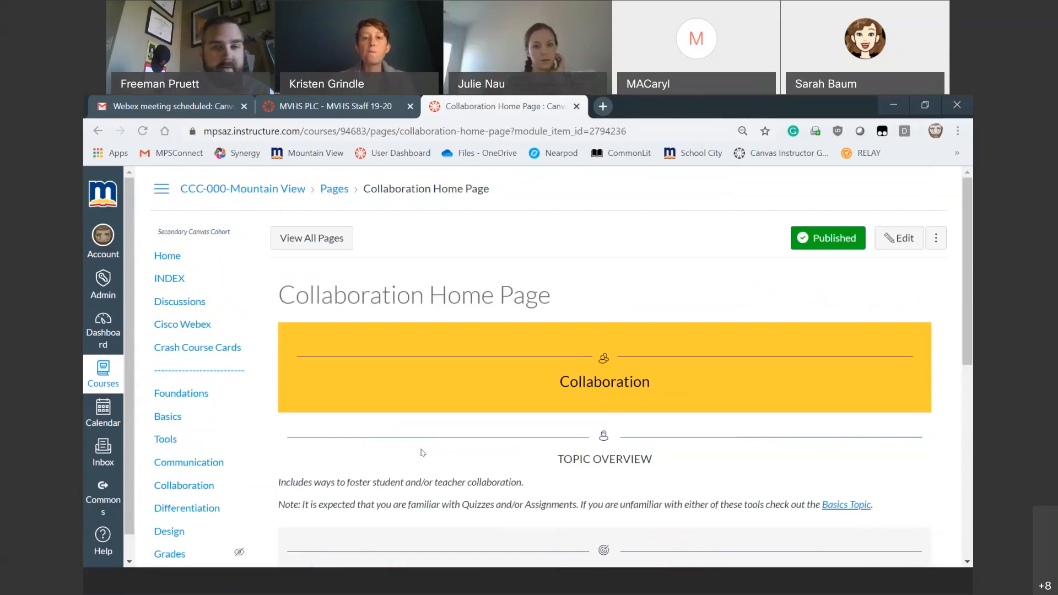
{"action": "scroll", "coordinate": [423, 453], "scroll_direction": "down", "scroll_amount": 6}
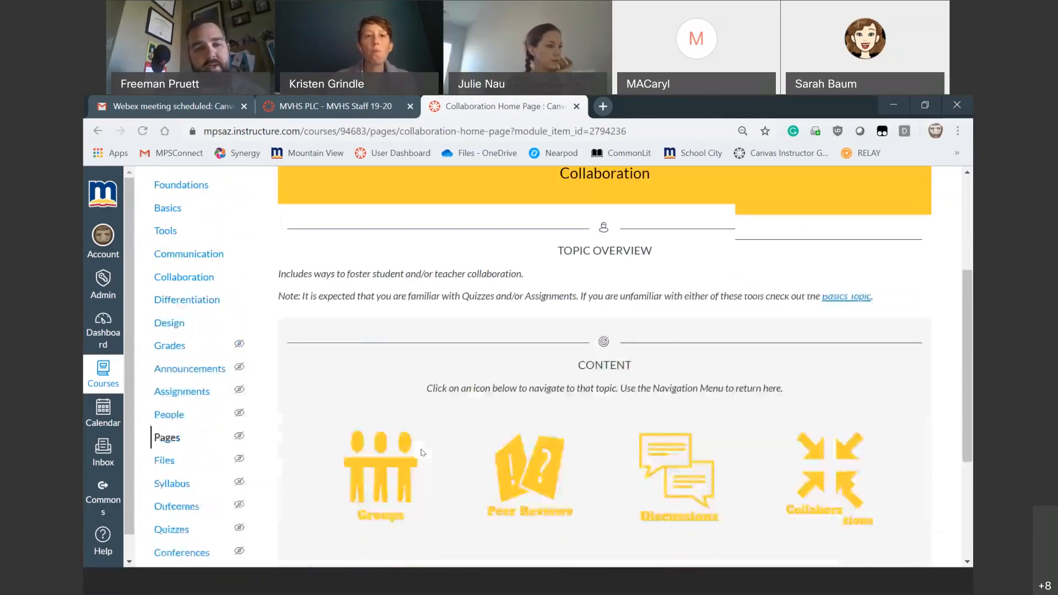
{"action": "scroll", "coordinate": [399, 407], "scroll_direction": "up", "scroll_amount": 2}
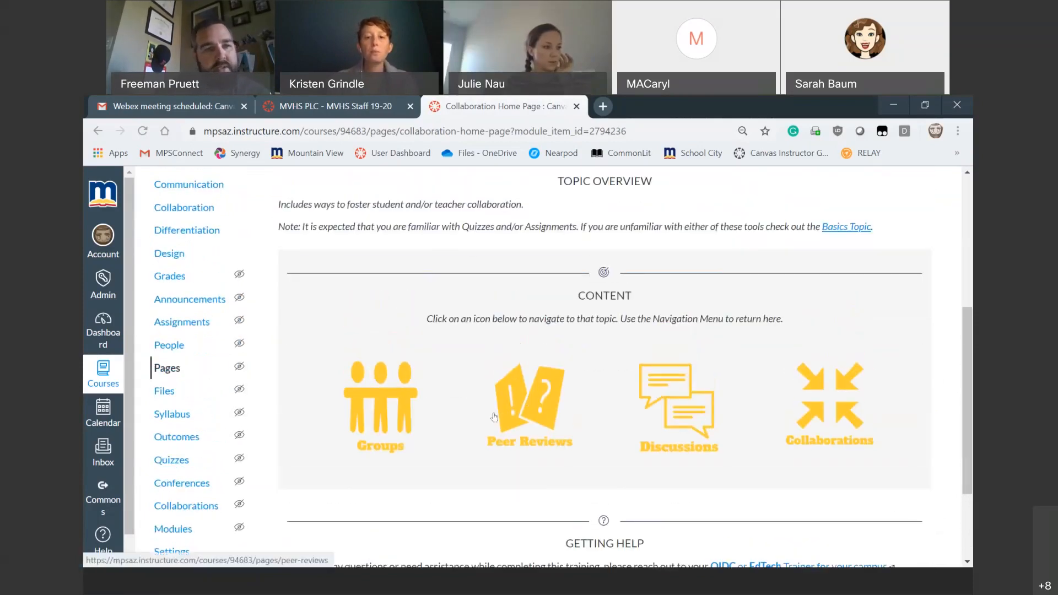
{"action": "scroll", "coordinate": [443, 415], "scroll_direction": "up", "scroll_amount": 5}
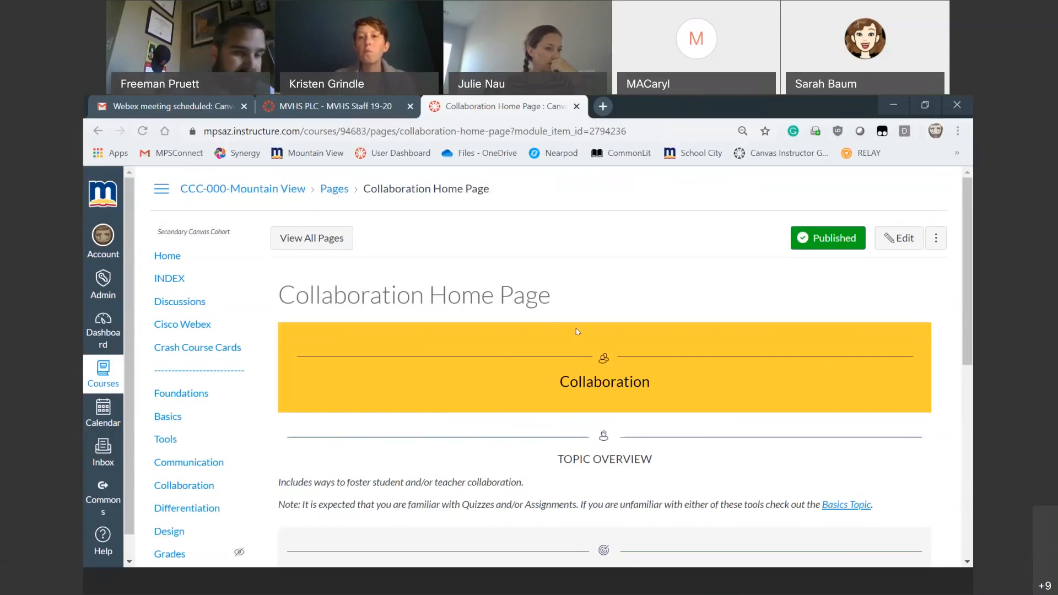
{"action": "scroll", "coordinate": [606, 300], "scroll_direction": "down", "scroll_amount": 5}
{"action": "scroll", "coordinate": [583, 275], "scroll_direction": "up", "scroll_amount": 5}
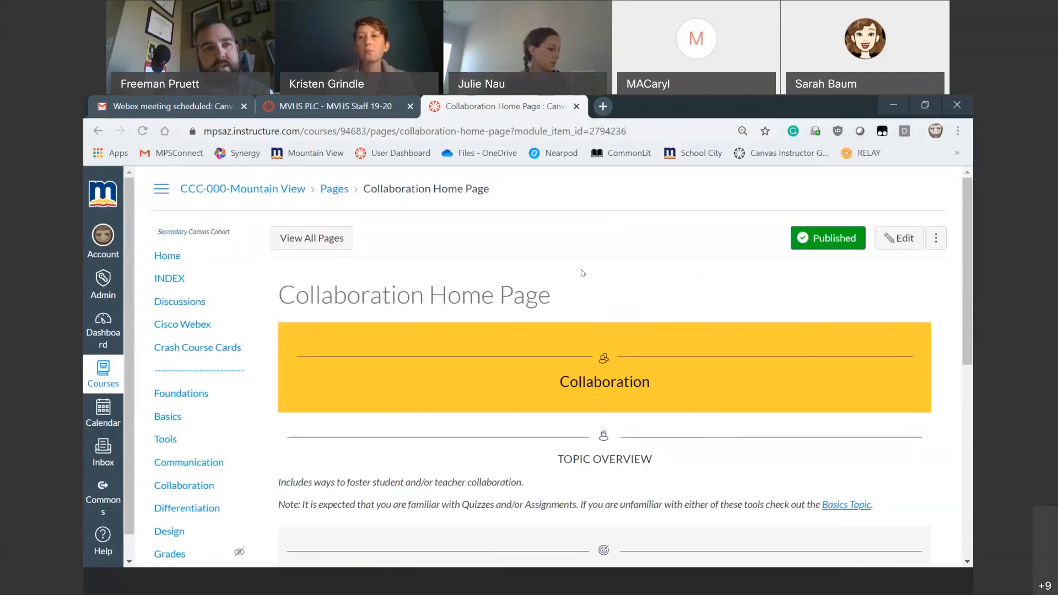
{"action": "scroll", "coordinate": [593, 293], "scroll_direction": "down", "scroll_amount": 1}
{"action": "scroll", "coordinate": [524, 248], "scroll_direction": "up", "scroll_amount": 1}
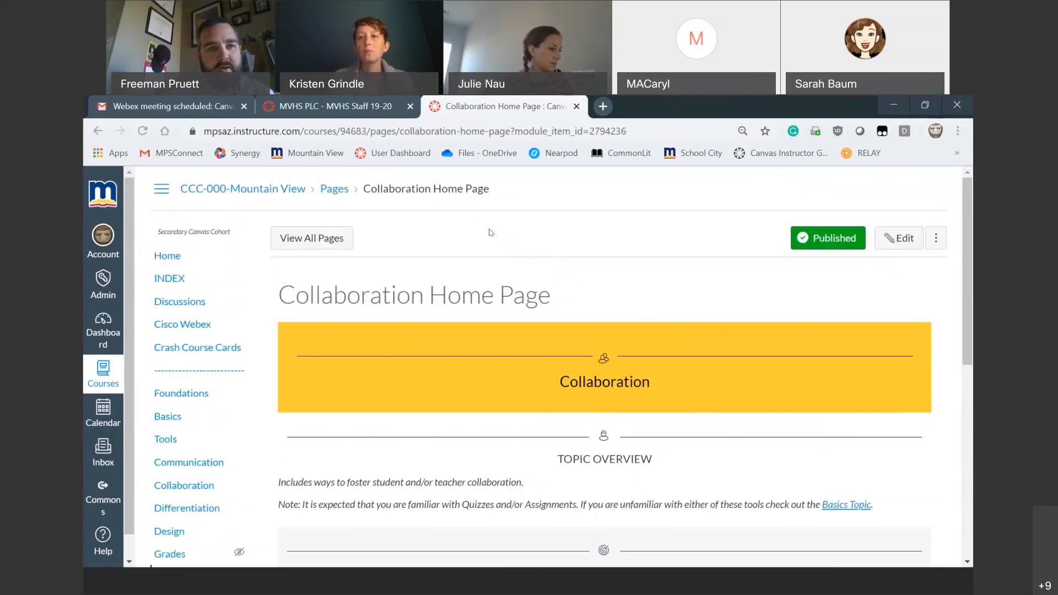
- Switch to the MVHS Staff 19-20 course and open its roster of people
{"action": "left_click", "coordinate": [335, 110]}
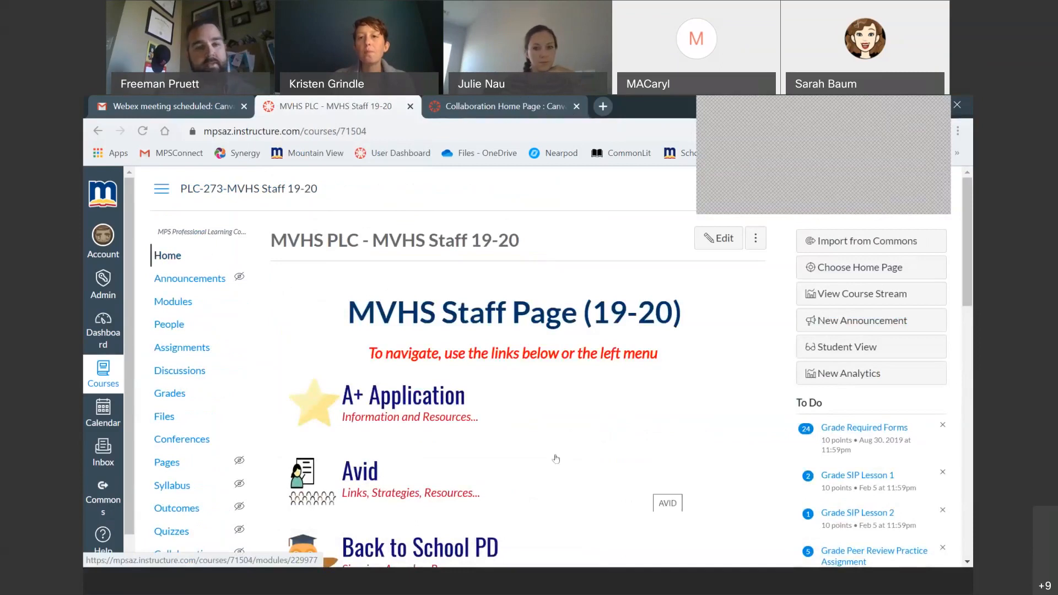
{"action": "scroll", "coordinate": [463, 406], "scroll_direction": "down", "scroll_amount": 3}
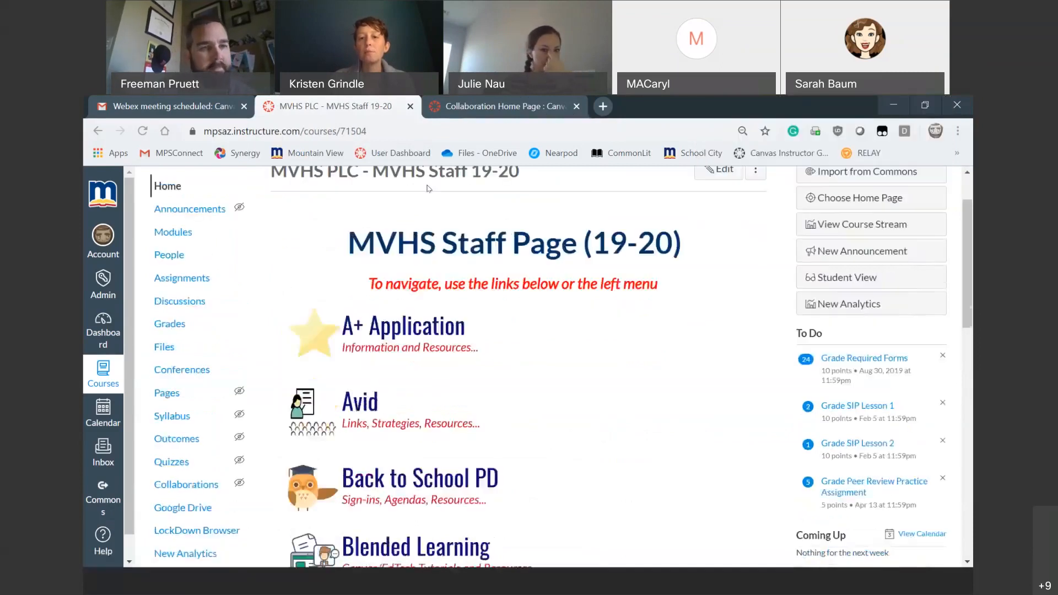
{"action": "scroll", "coordinate": [291, 381], "scroll_direction": "up", "scroll_amount": 3}
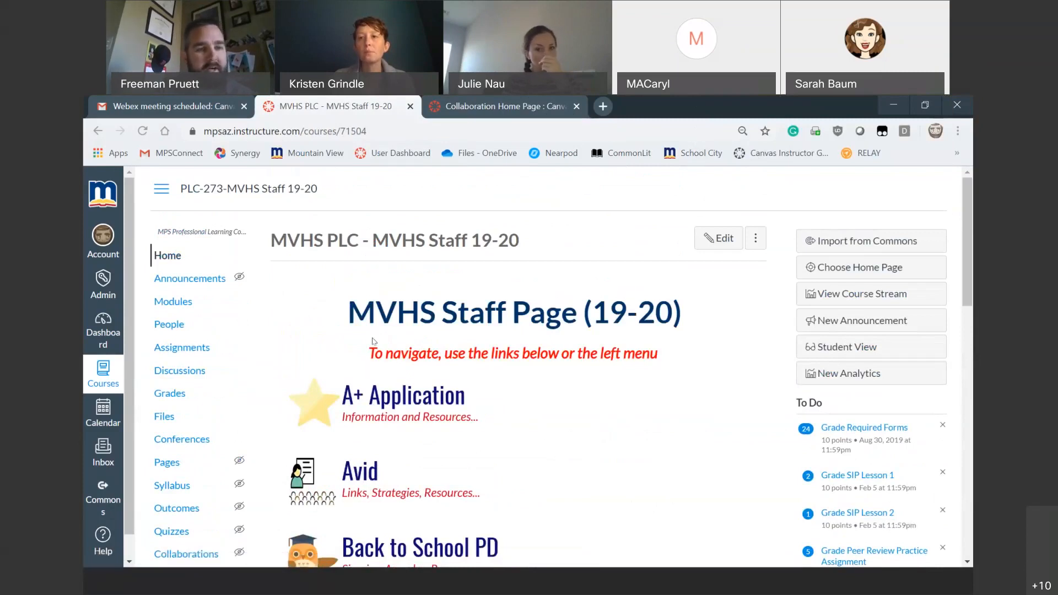
{"action": "left_click", "coordinate": [164, 326]}
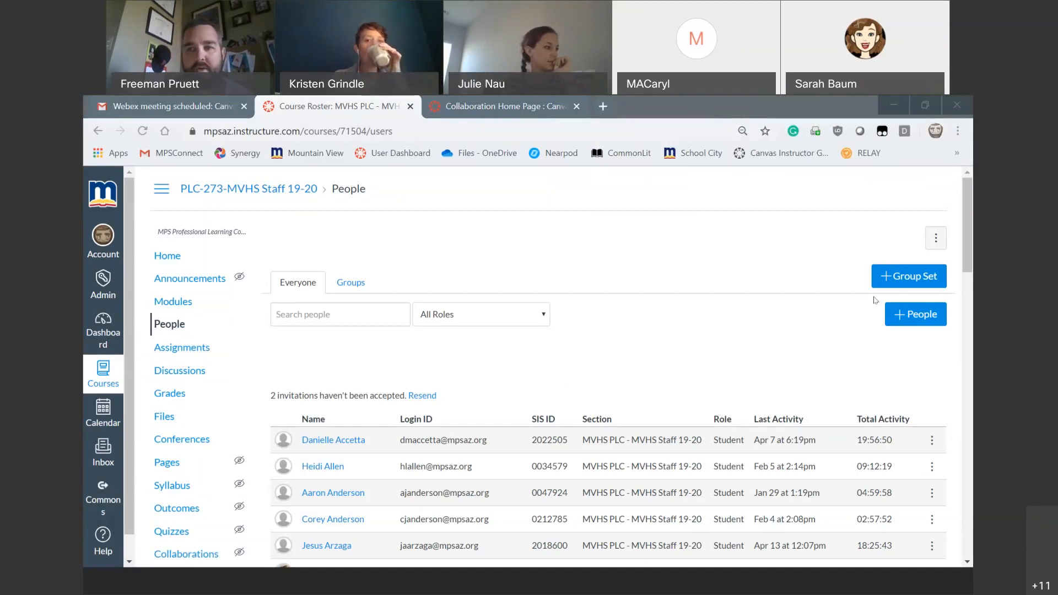
- Start a new group set in the course and name it Sample 1
{"action": "left_click", "coordinate": [917, 285]}
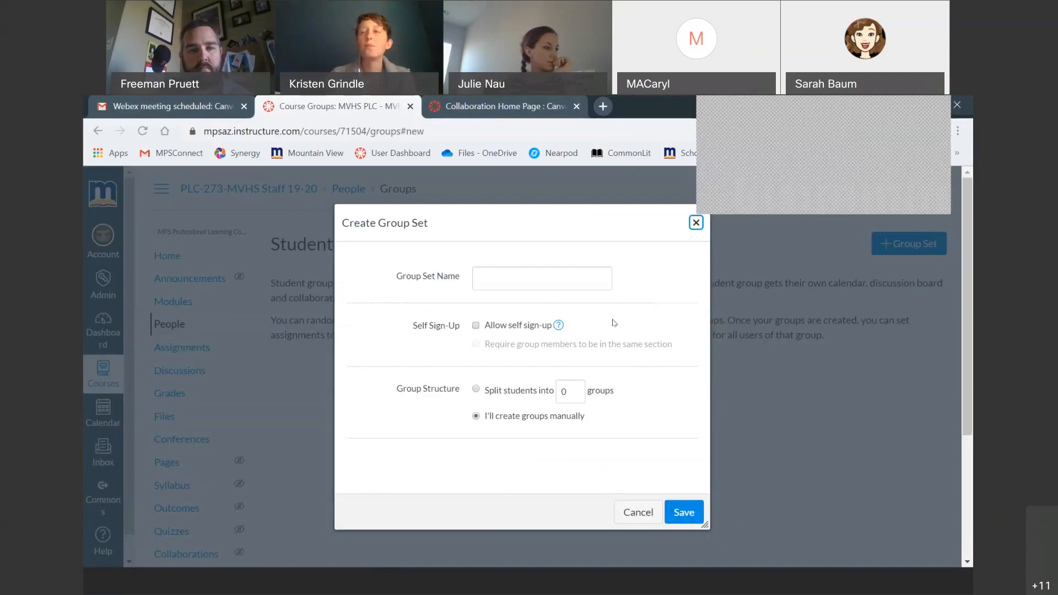
{"action": "left_click", "coordinate": [543, 276]}
{"action": "type", "text": "ample 1"}
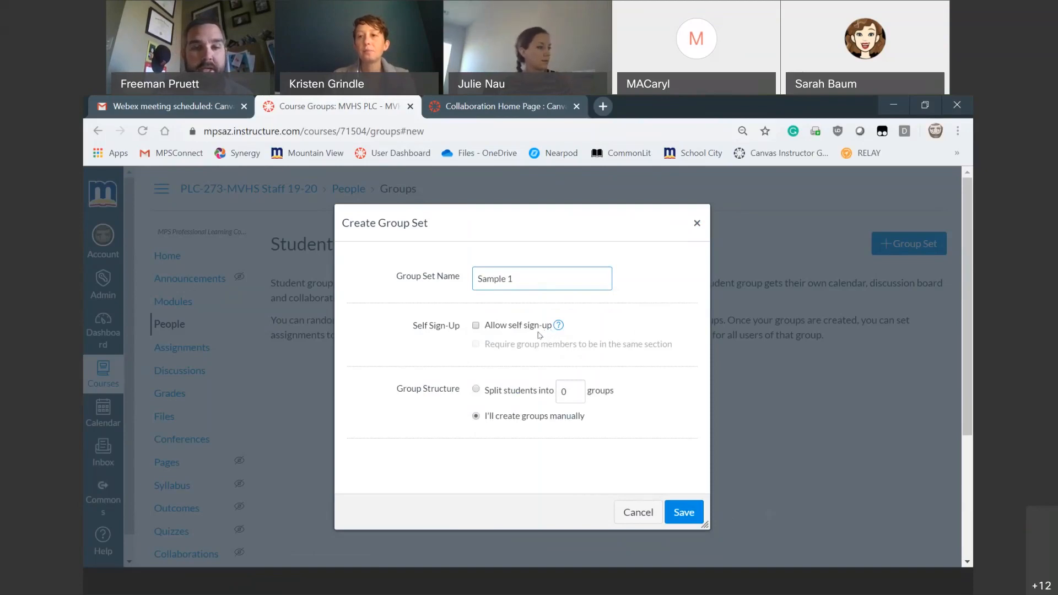
- Try allowing self sign-up with group members required to be in the same section, and clear both options again
{"action": "left_click", "coordinate": [475, 326]}
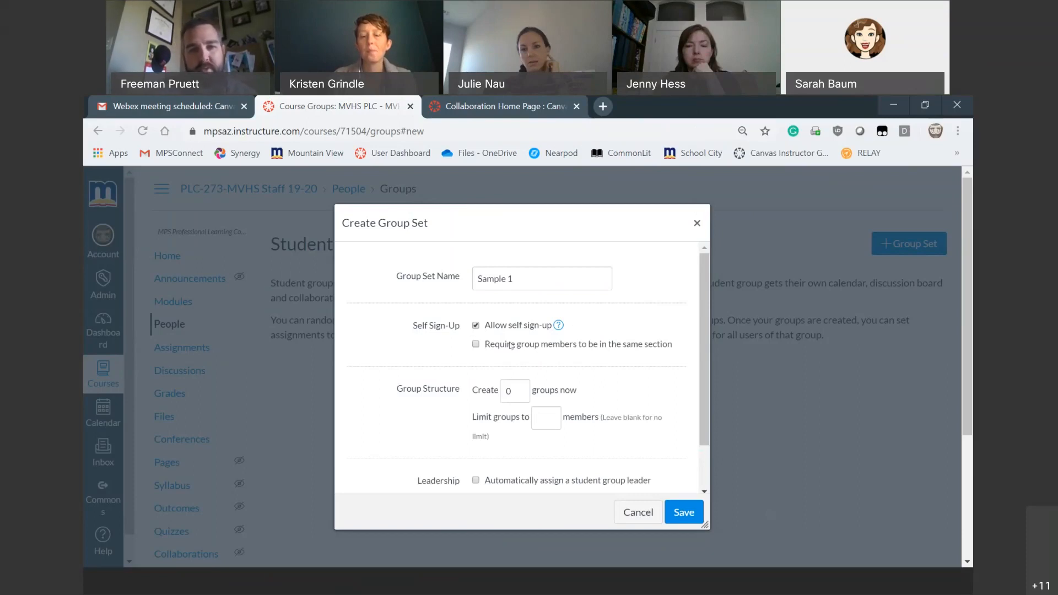
{"action": "left_click", "coordinate": [474, 345]}
{"action": "left_click", "coordinate": [475, 345]}
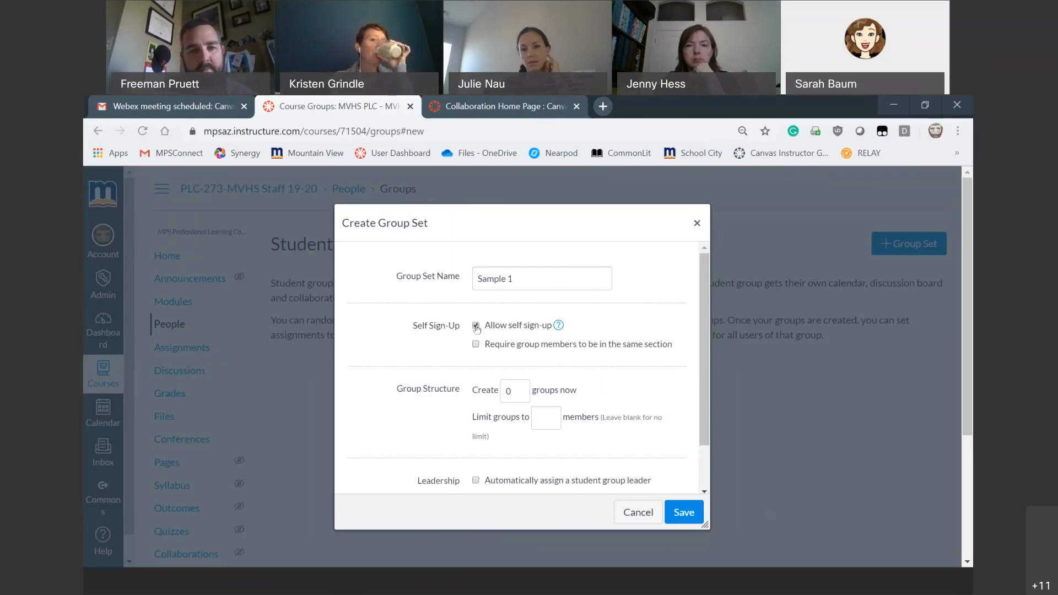
{"action": "left_click", "coordinate": [476, 327]}
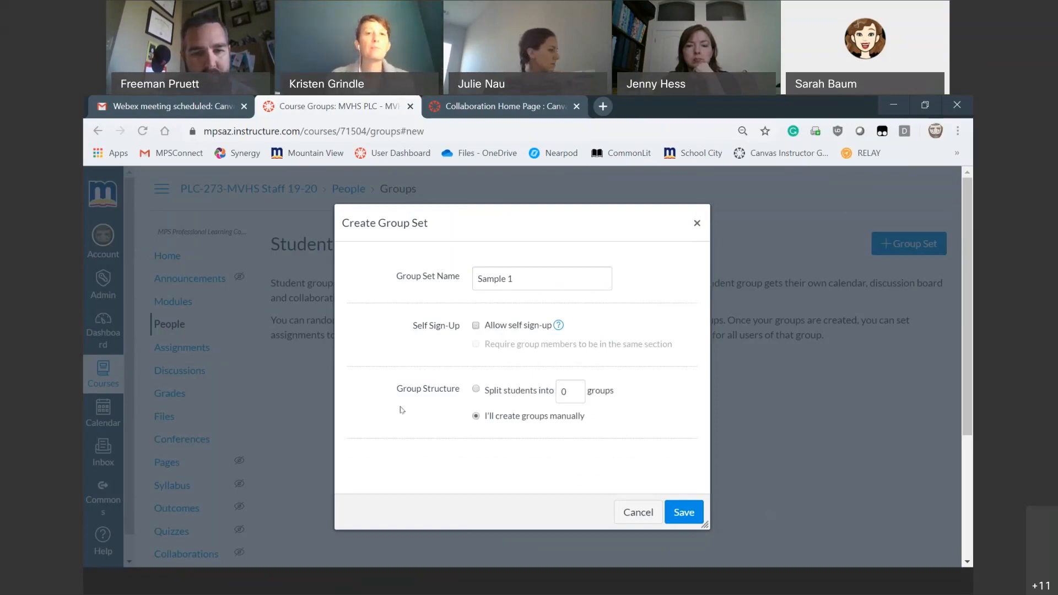
- Choose splitting the students into groups as the group structure, comparing it with creating groups manually
{"action": "left_click", "coordinate": [475, 390]}
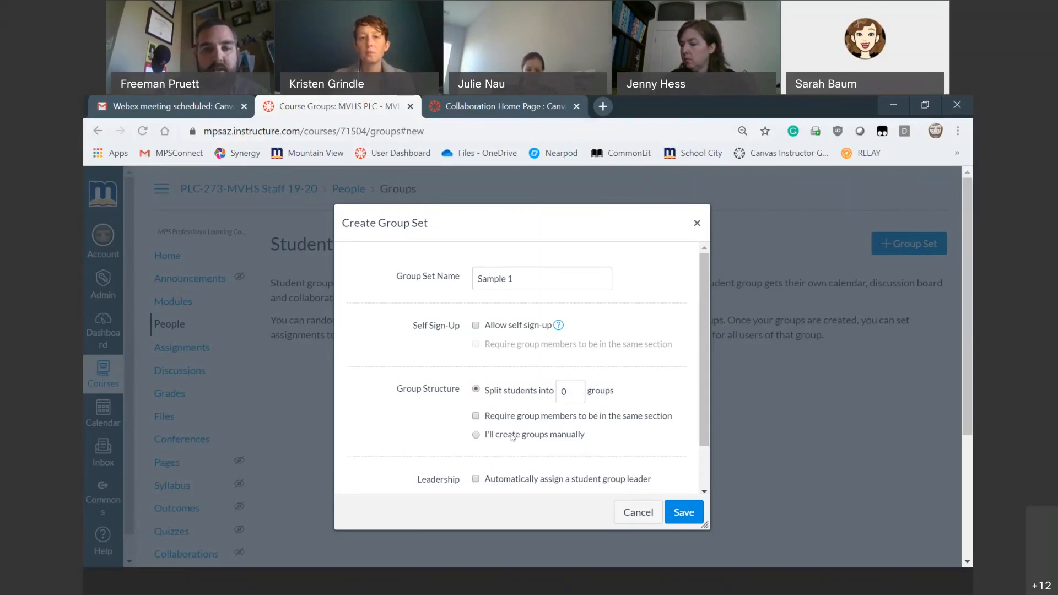
{"action": "left_click", "coordinate": [476, 436]}
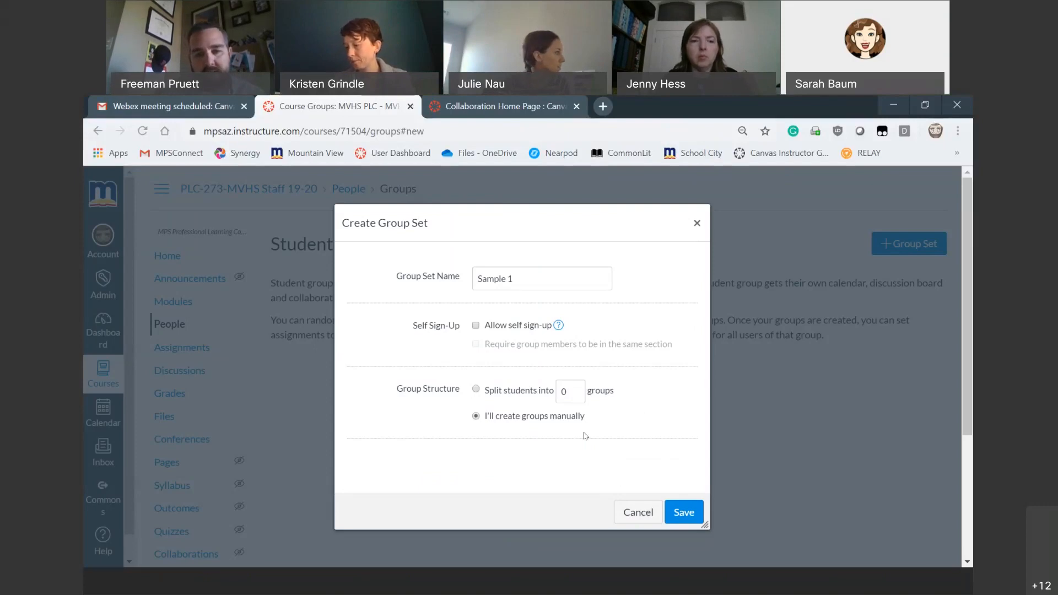
{"action": "left_click", "coordinate": [476, 390]}
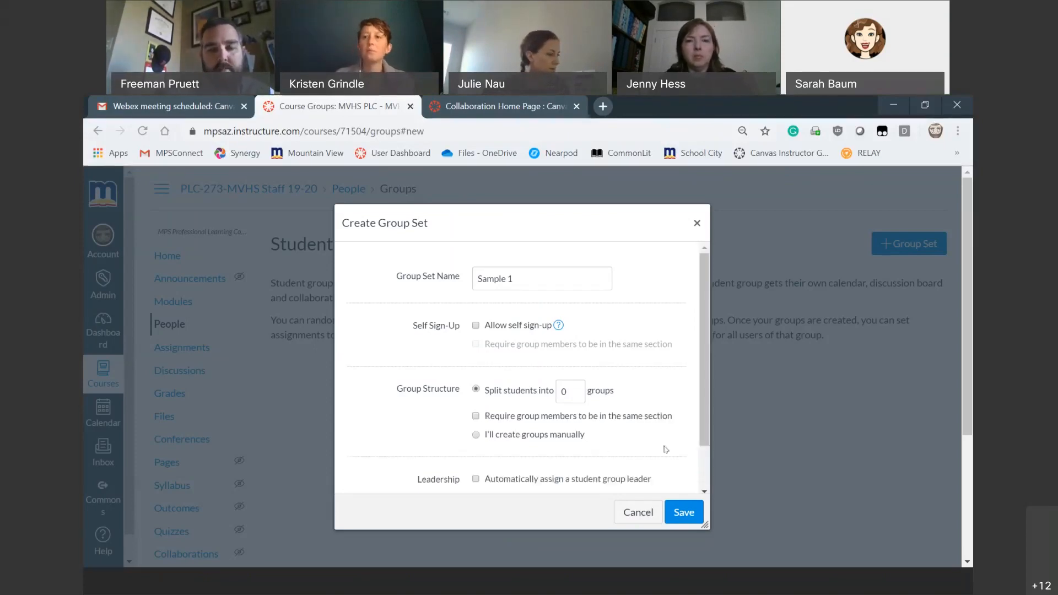
- Choose a random student as the automatically assigned group leader, and switch the automatic leader assignment back off
{"action": "scroll", "coordinate": [634, 453], "scroll_direction": "down", "scroll_amount": 2}
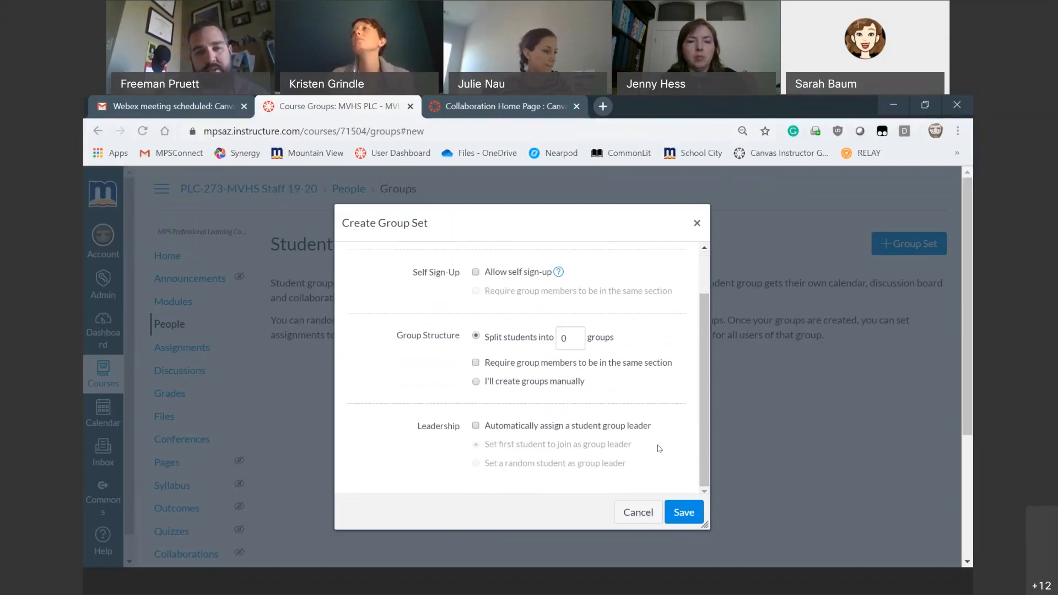
{"action": "left_click", "coordinate": [474, 426]}
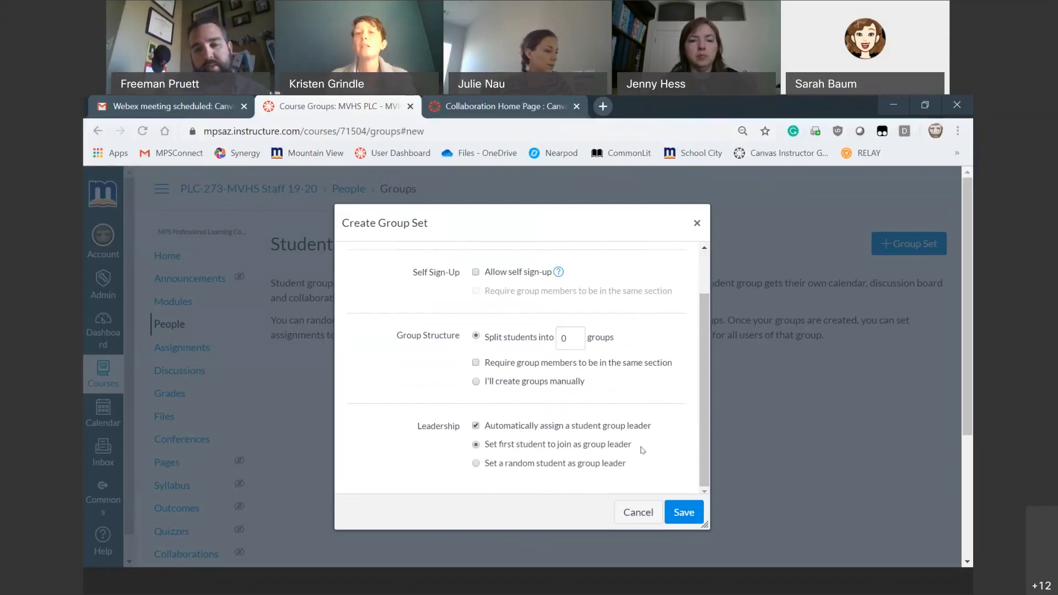
{"action": "left_click", "coordinate": [475, 463]}
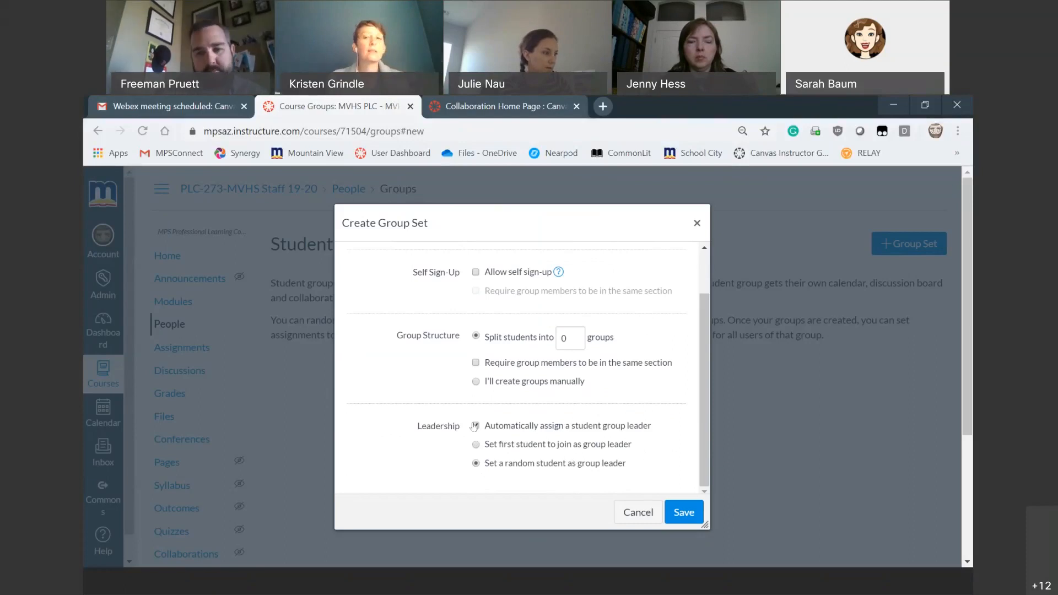
{"action": "left_click", "coordinate": [475, 425]}
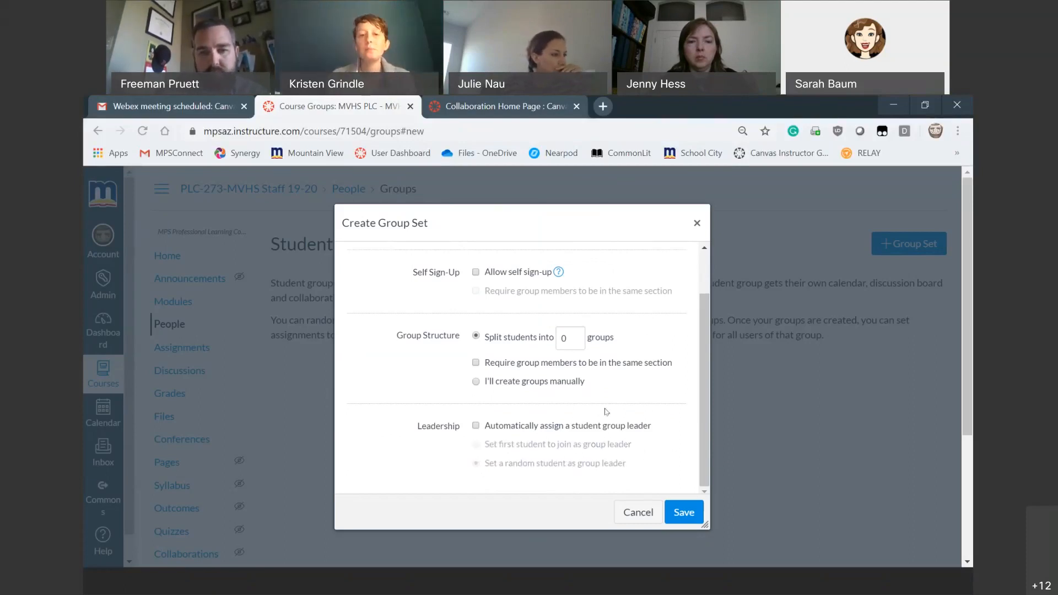
{"action": "scroll", "coordinate": [606, 411], "scroll_direction": "down", "scroll_amount": 3}
{"action": "scroll", "coordinate": [606, 411], "scroll_direction": "up", "scroll_amount": 3}
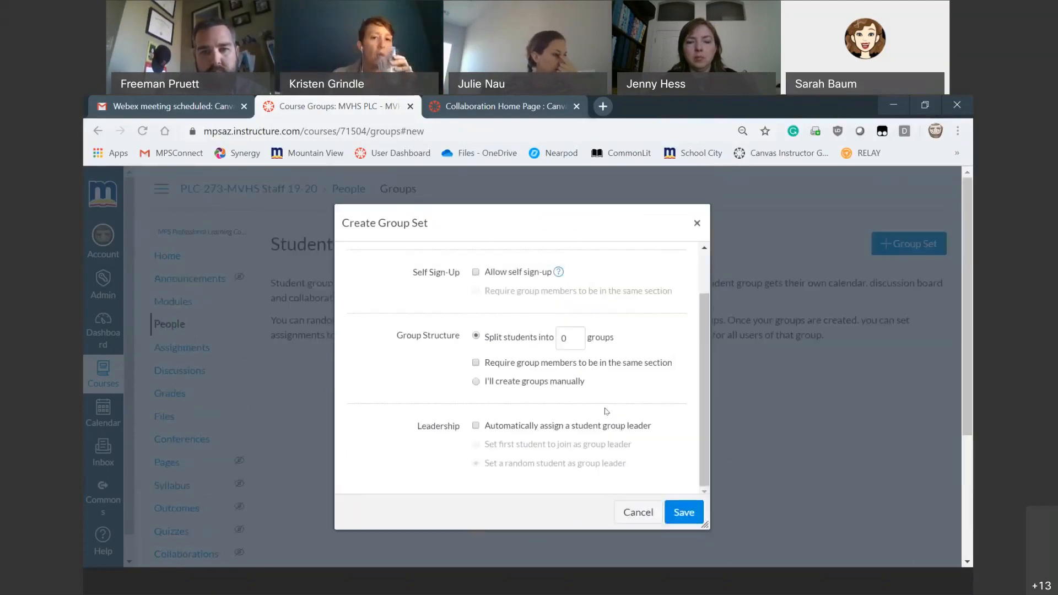
{"action": "scroll", "coordinate": [551, 410], "scroll_direction": "up", "scroll_amount": 2}
{"action": "scroll", "coordinate": [487, 411], "scroll_direction": "down", "scroll_amount": 2}
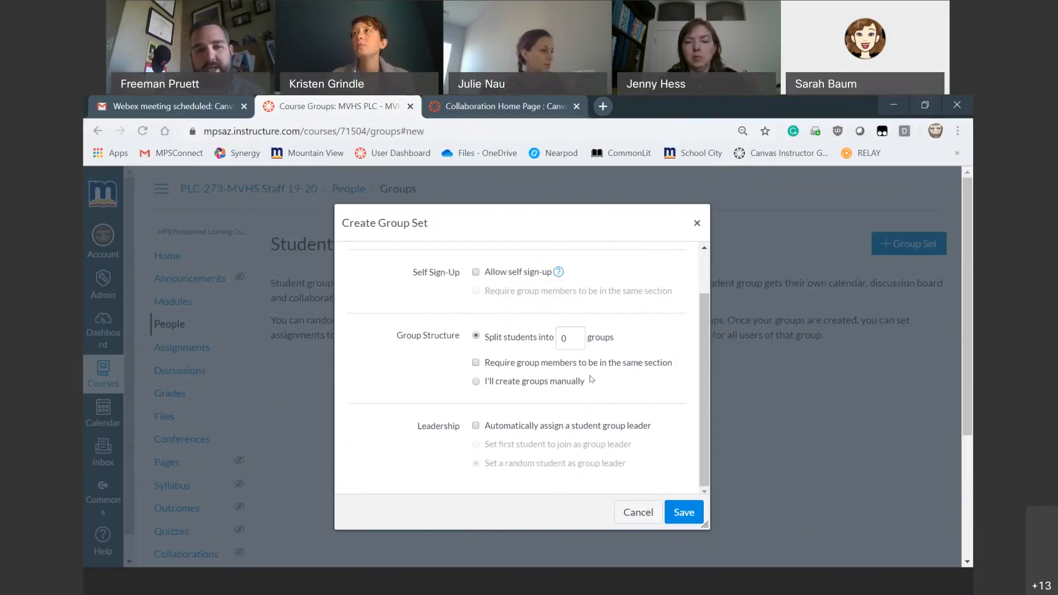
- Save the group set with students split into 20 groups and student group leaders assigned automatically
{"action": "double_click", "coordinate": [577, 336]}
{"action": "left_click", "coordinate": [576, 335]}
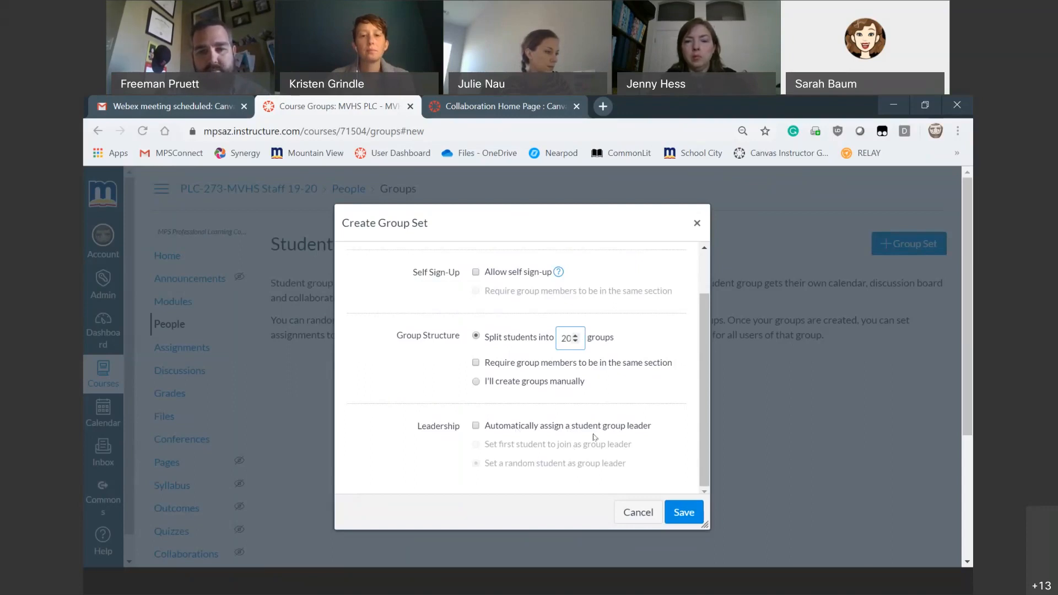
{"action": "left_click", "coordinate": [475, 425]}
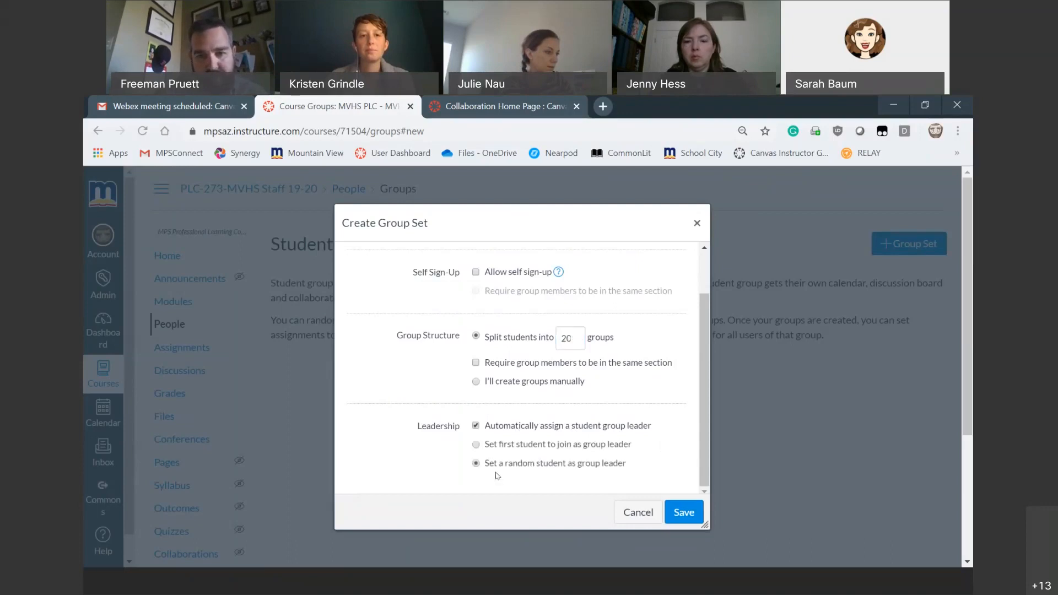
{"action": "left_click", "coordinate": [684, 513]}
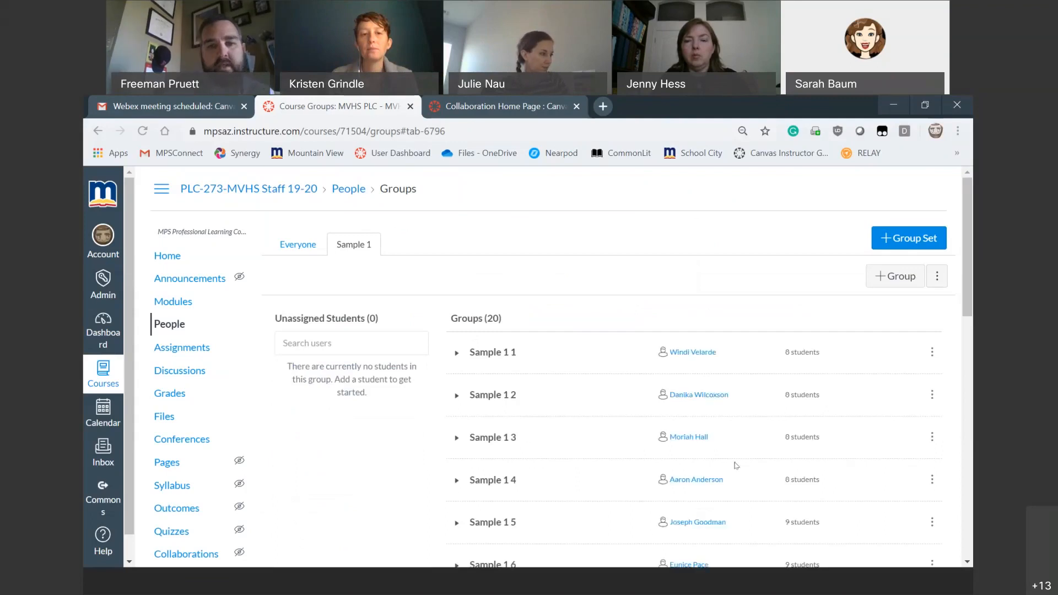
- Examine the groups generated in the Sample 1 group set, including their leaders and student counts
{"action": "scroll", "coordinate": [599, 428], "scroll_direction": "down", "scroll_amount": 12}
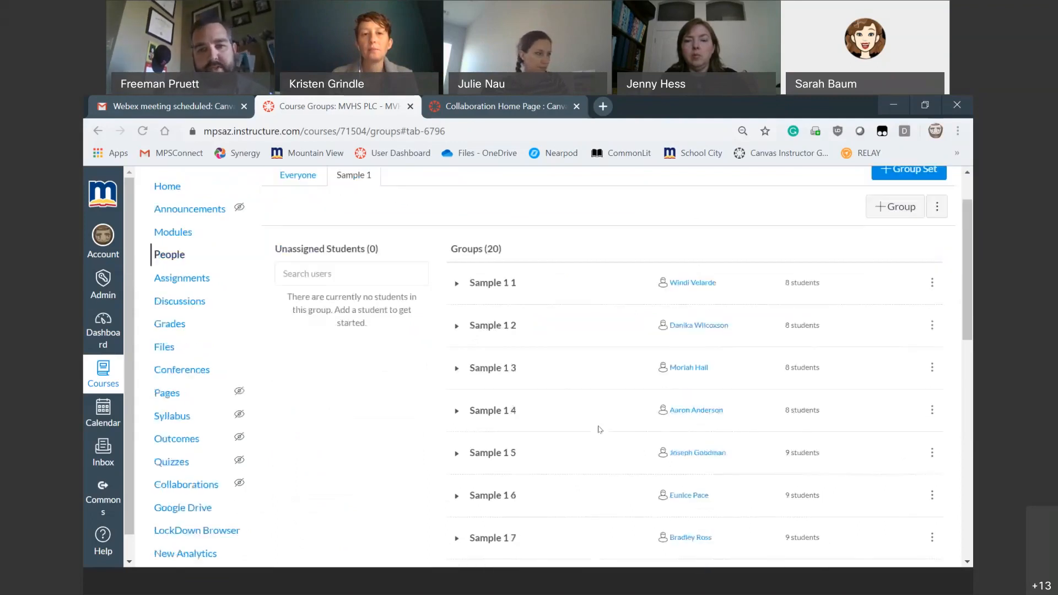
{"action": "scroll", "coordinate": [599, 428], "scroll_direction": "up", "scroll_amount": 12}
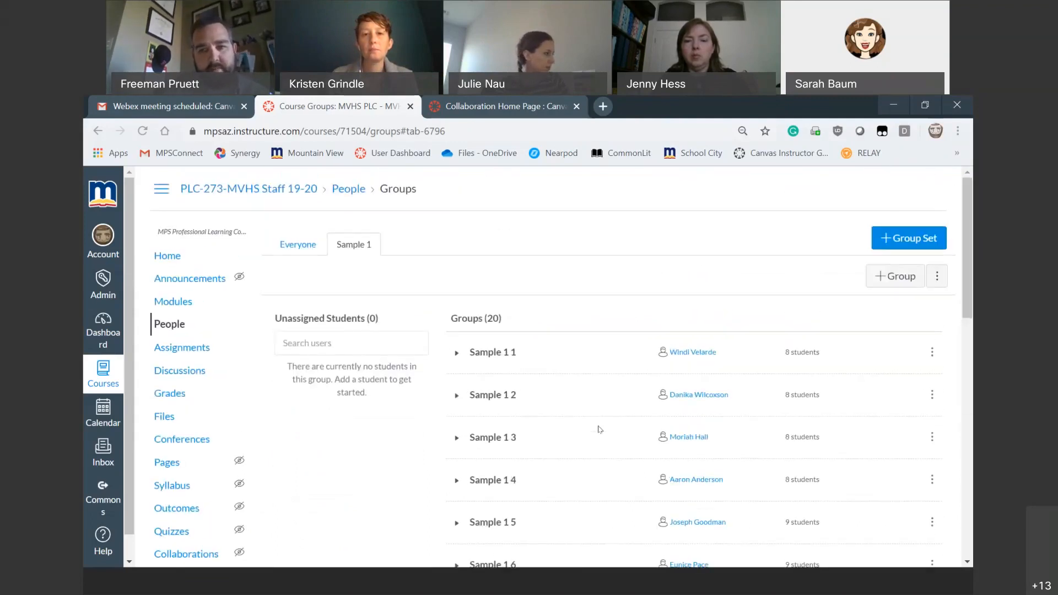
{"action": "scroll", "coordinate": [599, 429], "scroll_direction": "down", "scroll_amount": 11}
{"action": "scroll", "coordinate": [599, 428], "scroll_direction": "up", "scroll_amount": 6}
{"action": "scroll", "coordinate": [599, 428], "scroll_direction": "up", "scroll_amount": 5}
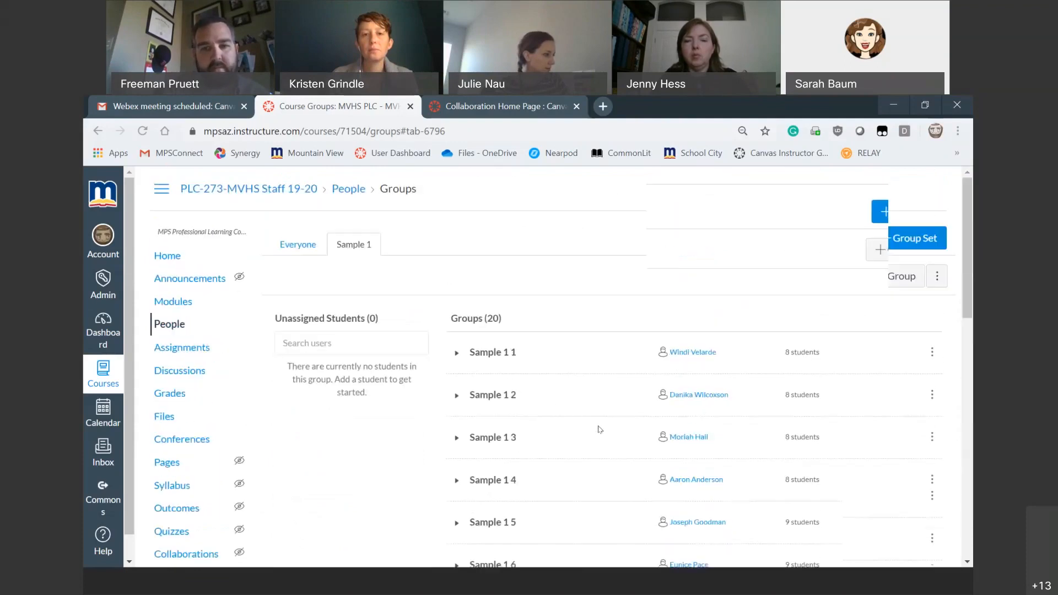
{"action": "scroll", "coordinate": [599, 429], "scroll_direction": "down", "scroll_amount": 5}
{"action": "scroll", "coordinate": [716, 376], "scroll_direction": "up", "scroll_amount": 3}
{"action": "scroll", "coordinate": [716, 377], "scroll_direction": "up", "scroll_amount": 3}
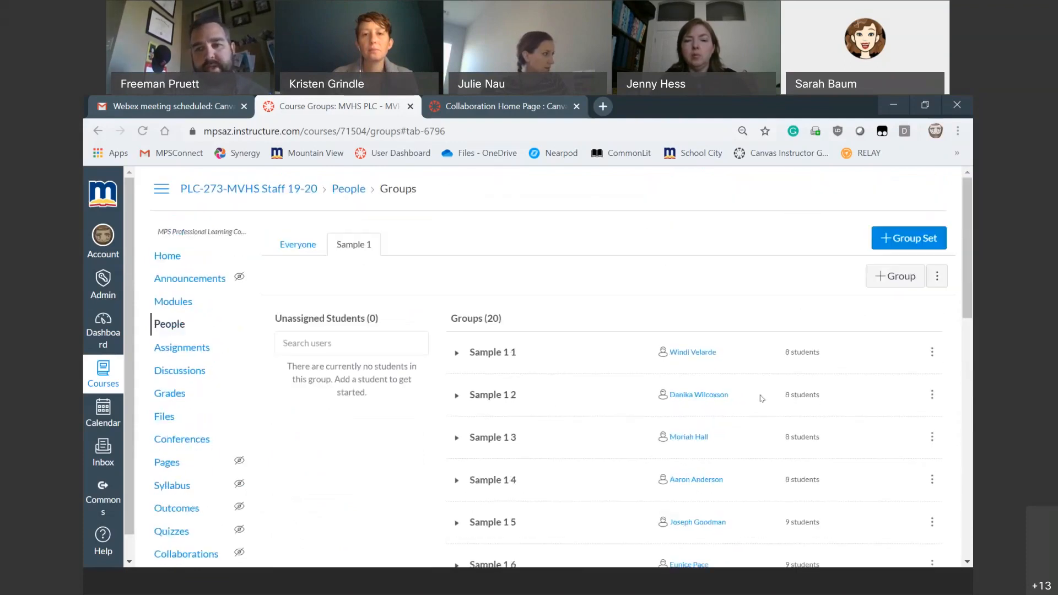
- Review the full list of groups in the Sample 1 set and the management options of its first group
{"action": "scroll", "coordinate": [639, 441], "scroll_direction": "down", "scroll_amount": 9}
{"action": "scroll", "coordinate": [641, 443], "scroll_direction": "up", "scroll_amount": 5}
{"action": "scroll", "coordinate": [640, 443], "scroll_direction": "up", "scroll_amount": 4}
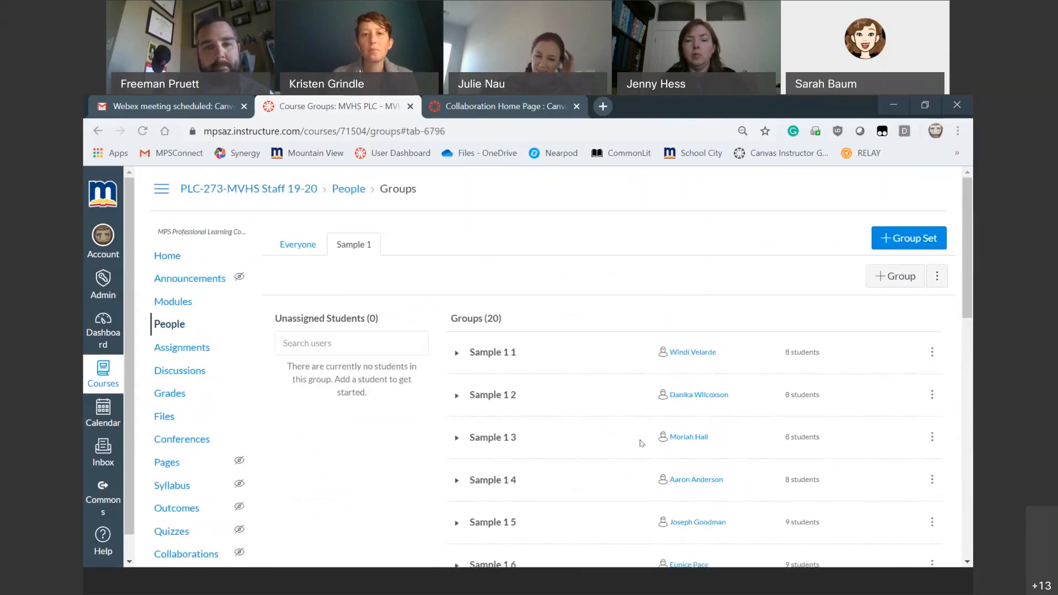
{"action": "scroll", "coordinate": [640, 442], "scroll_direction": "down", "scroll_amount": 9}
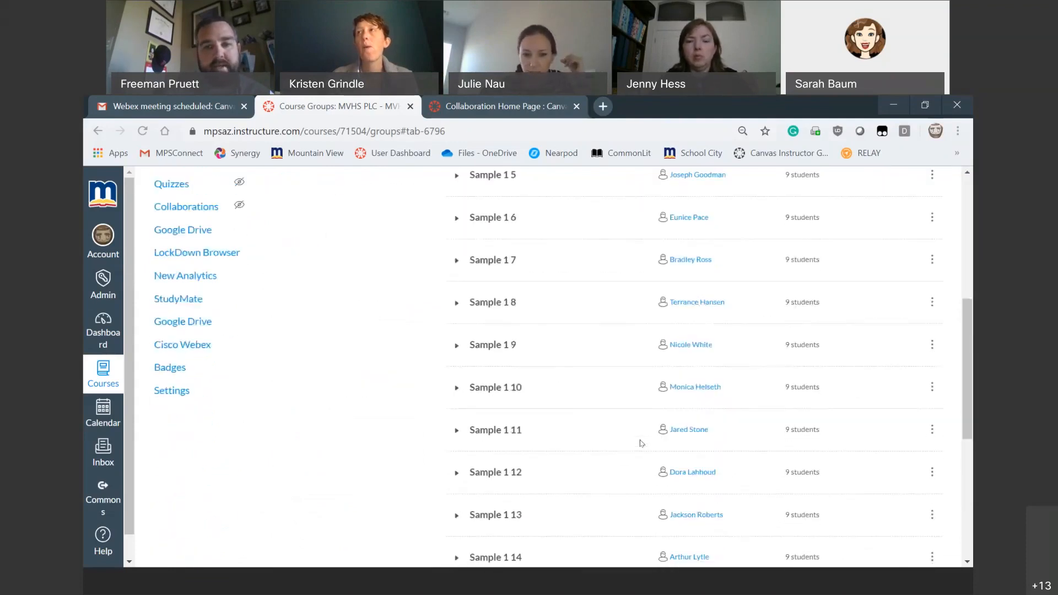
{"action": "scroll", "coordinate": [641, 440], "scroll_direction": "up", "scroll_amount": 9}
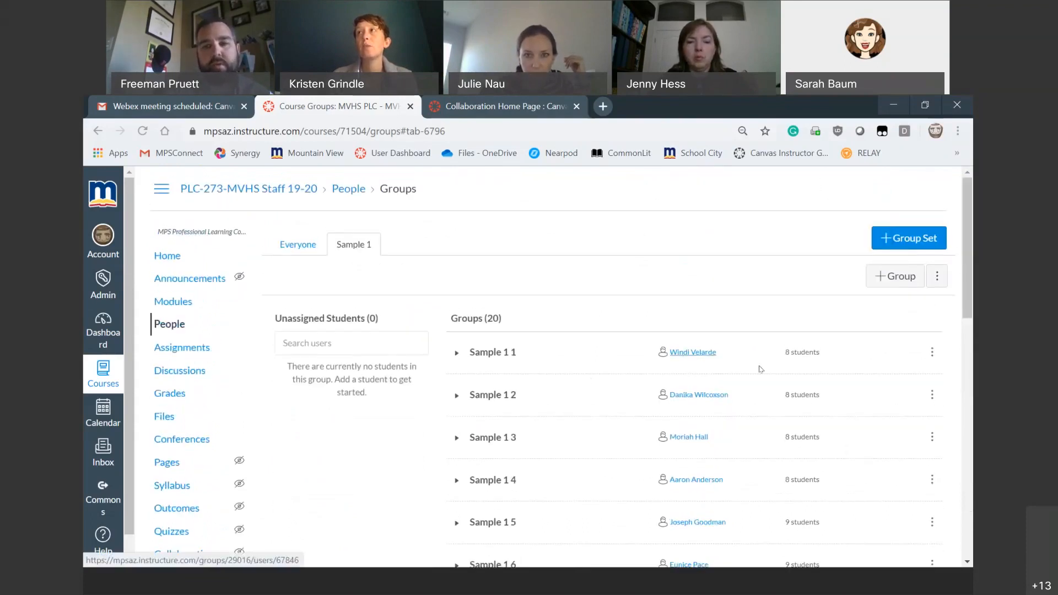
{"action": "left_click", "coordinate": [932, 353]}
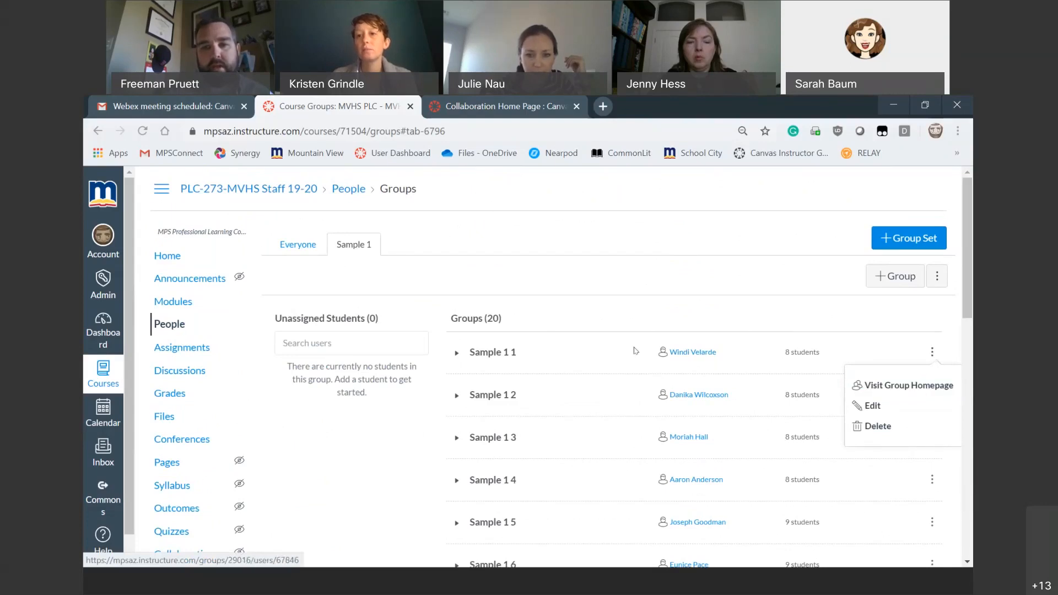
- Expand the first Sample 1 group to examine its members and the options available for an individual member
{"action": "left_click", "coordinate": [457, 352]}
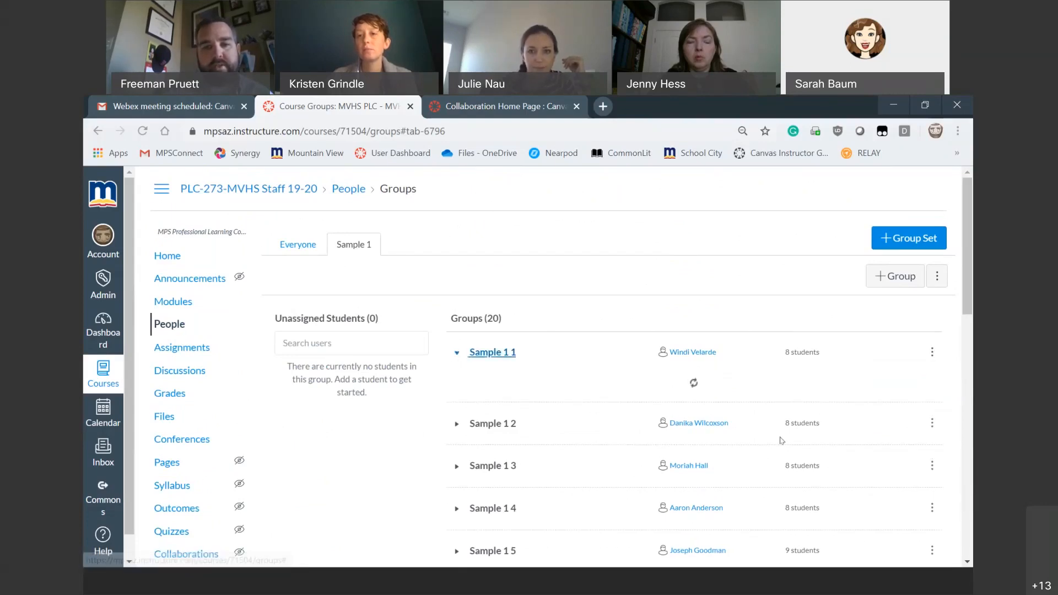
{"action": "left_click", "coordinate": [595, 389]}
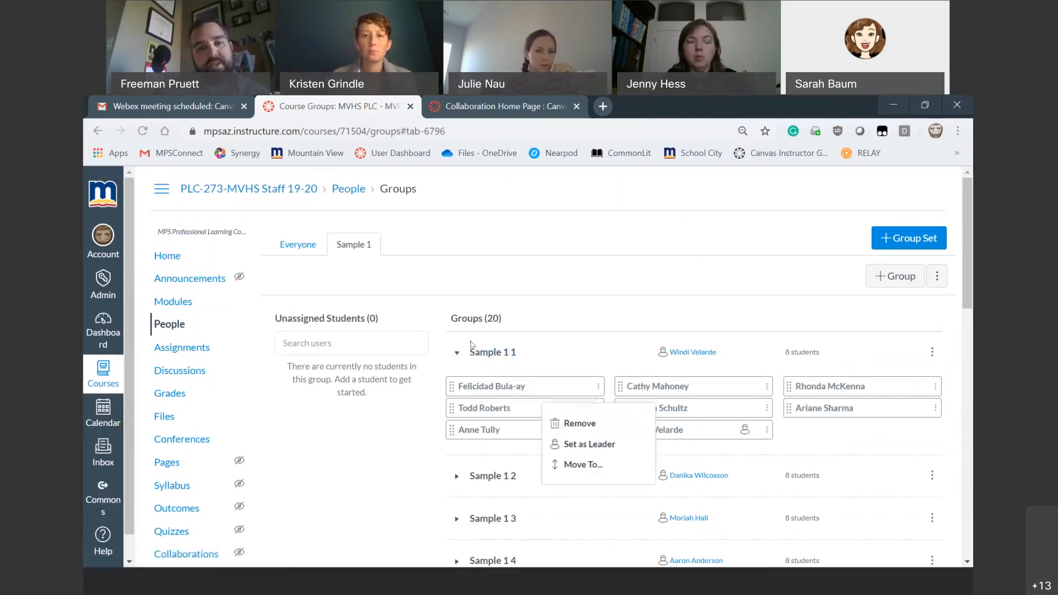
{"action": "left_click", "coordinate": [561, 389]}
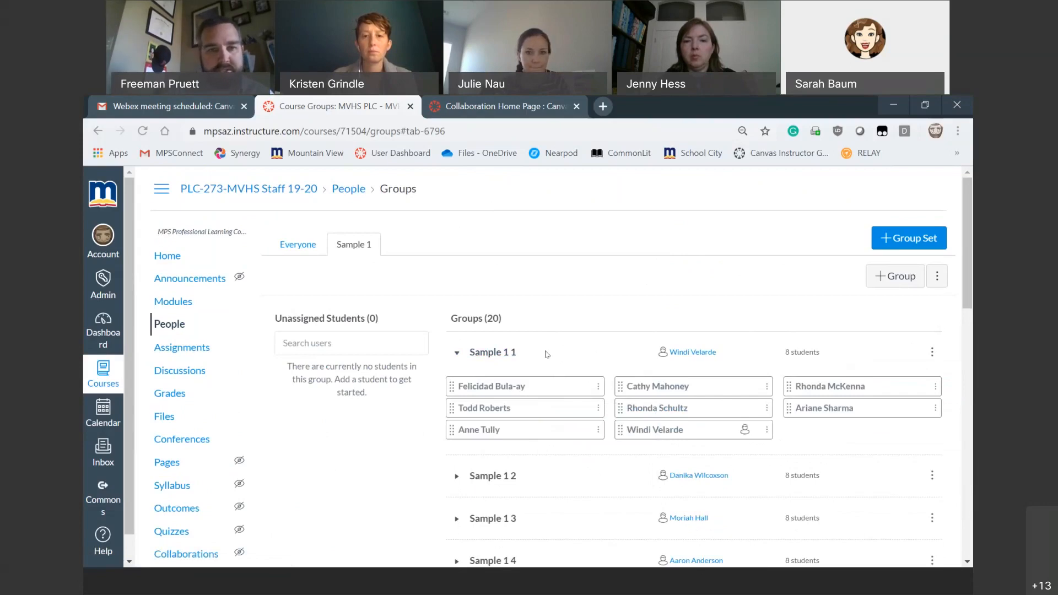
{"action": "scroll", "coordinate": [538, 378], "scroll_direction": "down", "scroll_amount": 6}
{"action": "scroll", "coordinate": [538, 378], "scroll_direction": "up", "scroll_amount": 6}
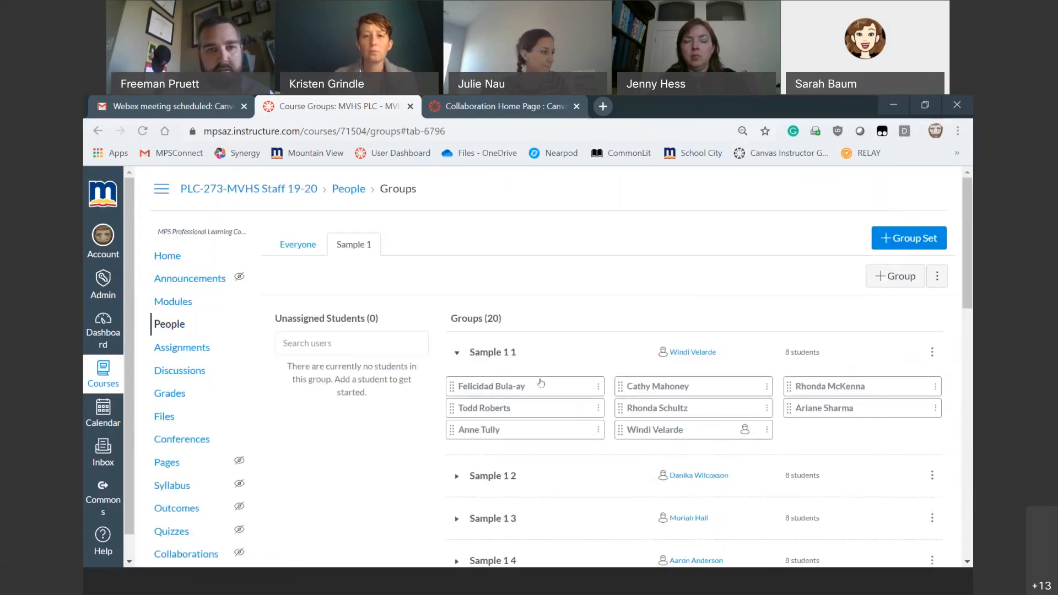
- Create a group set named Sample 2 with the structure set to creating groups manually, and save it
{"action": "left_click", "coordinate": [301, 246]}
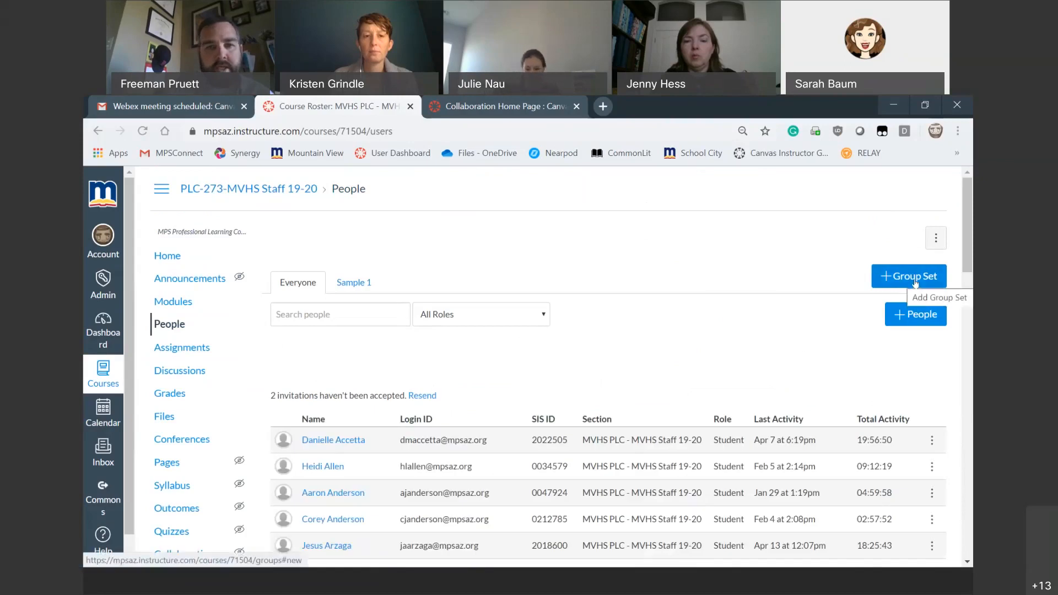
{"action": "left_click", "coordinate": [915, 283]}
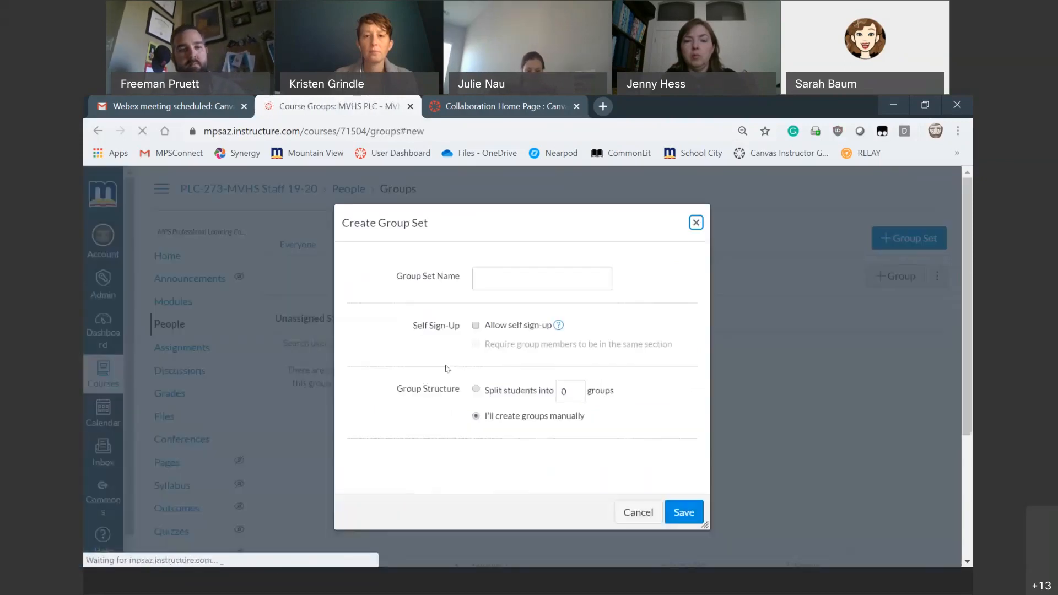
{"action": "left_click", "coordinate": [537, 278]}
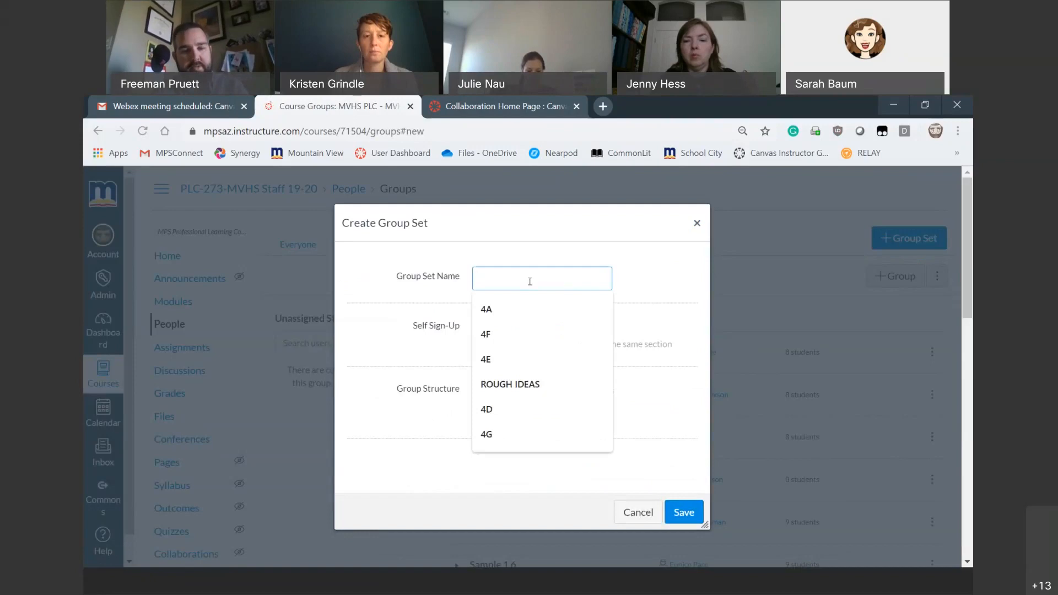
{"action": "type", "text": "Sample 2"}
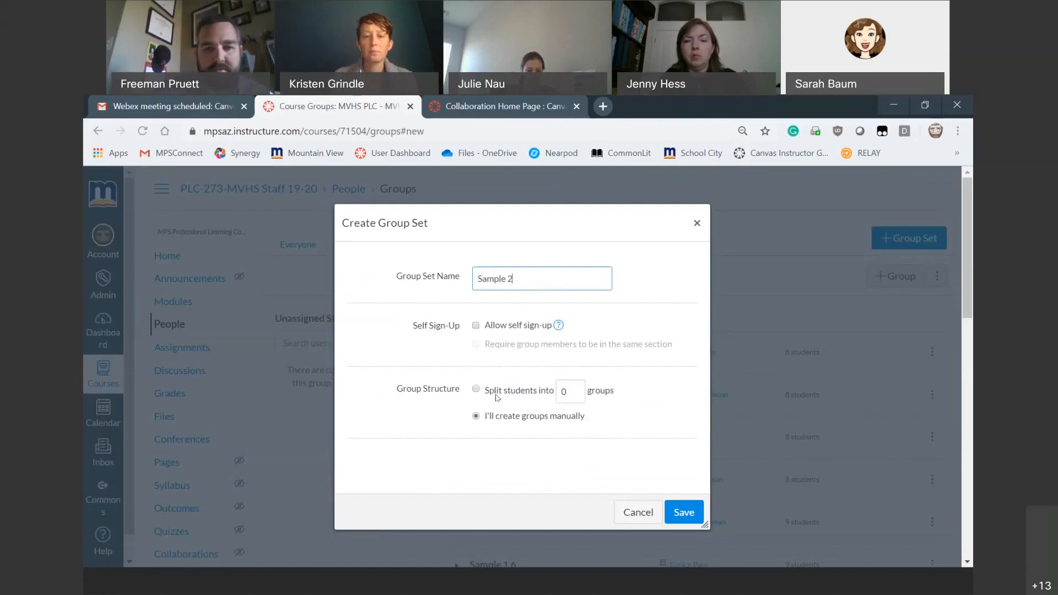
{"action": "double_click", "coordinate": [475, 389]}
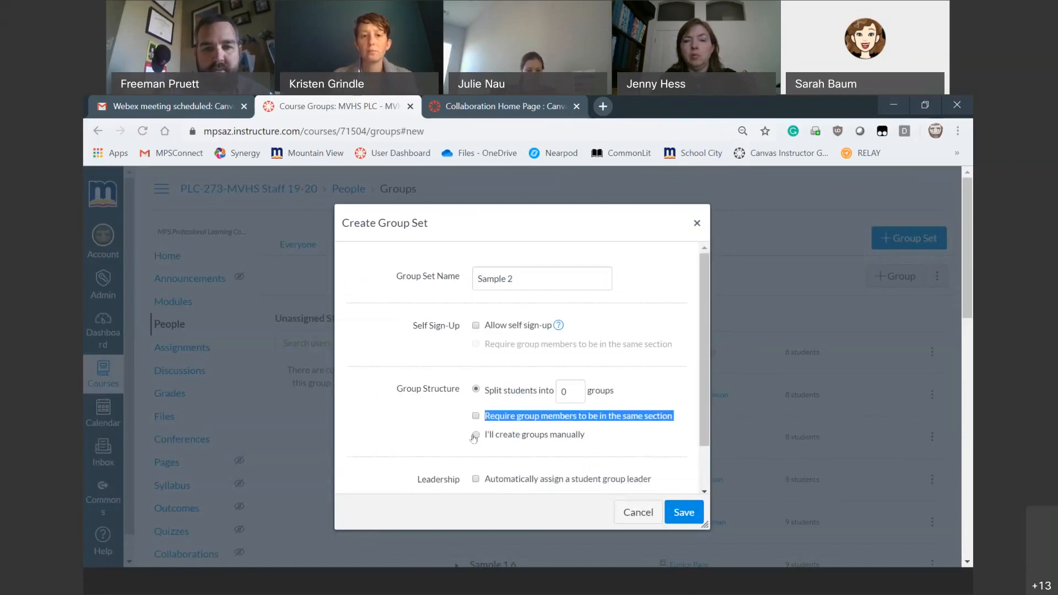
{"action": "left_click", "coordinate": [475, 436]}
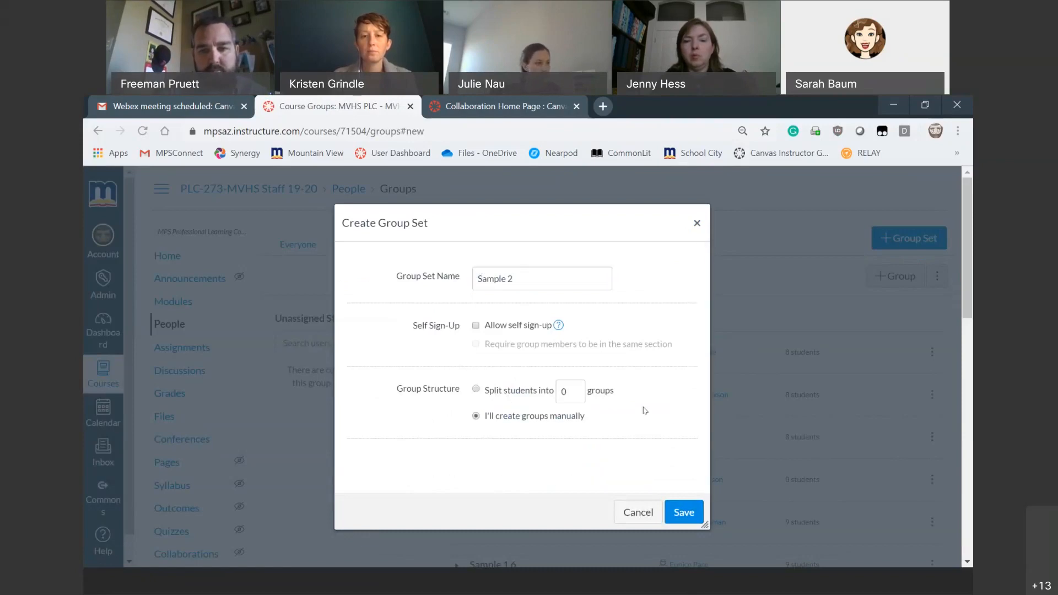
{"action": "left_click", "coordinate": [688, 517]}
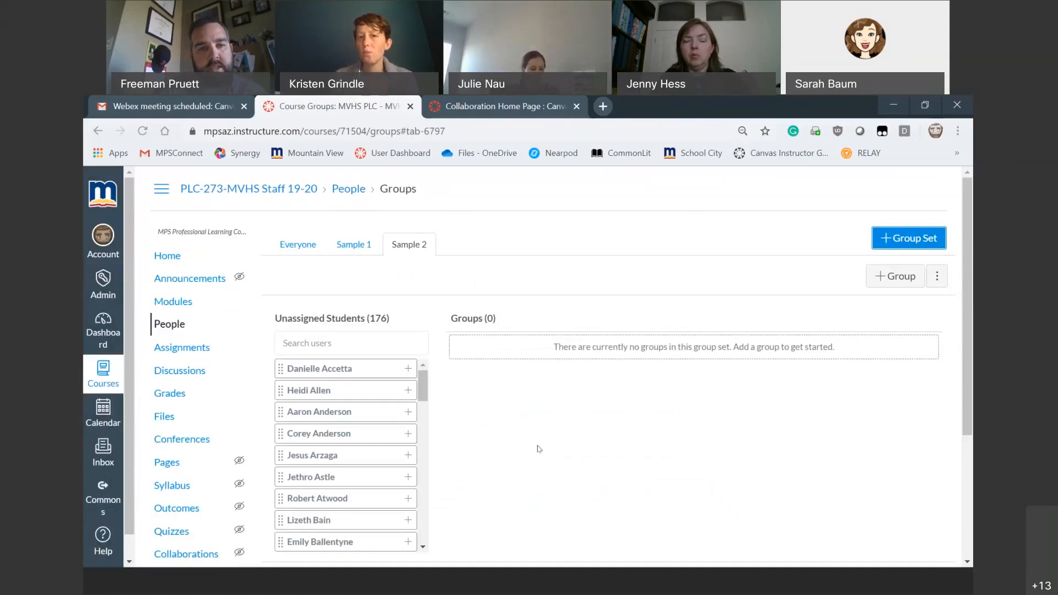
- Add a group named Group 1 to the Sample 2 set without a member limit
{"action": "scroll", "coordinate": [345, 465], "scroll_direction": "down", "scroll_amount": 3}
{"action": "scroll", "coordinate": [345, 467], "scroll_direction": "up", "scroll_amount": 3}
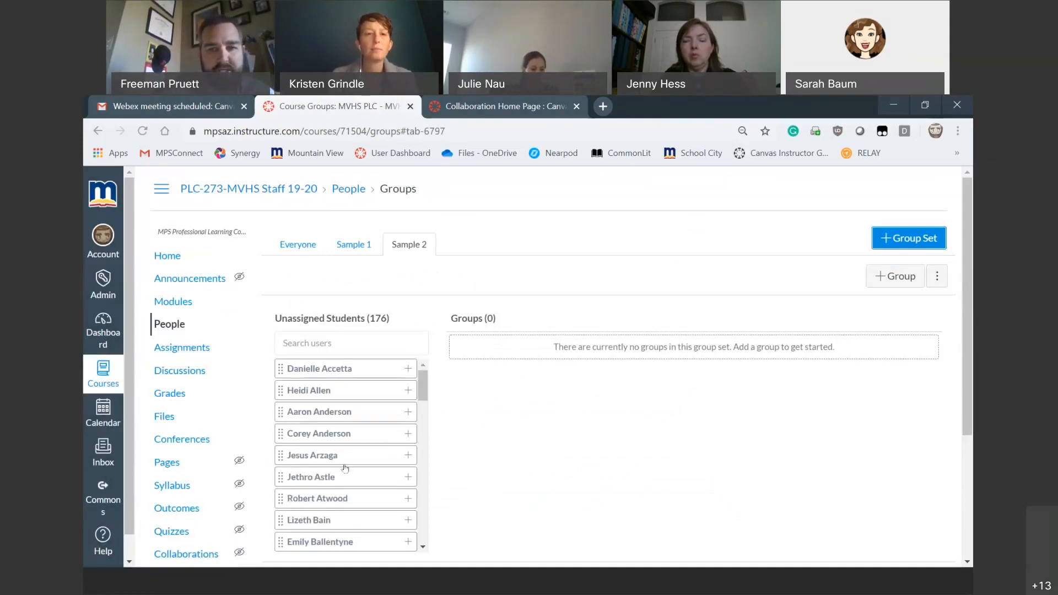
{"action": "left_click", "coordinate": [904, 283]}
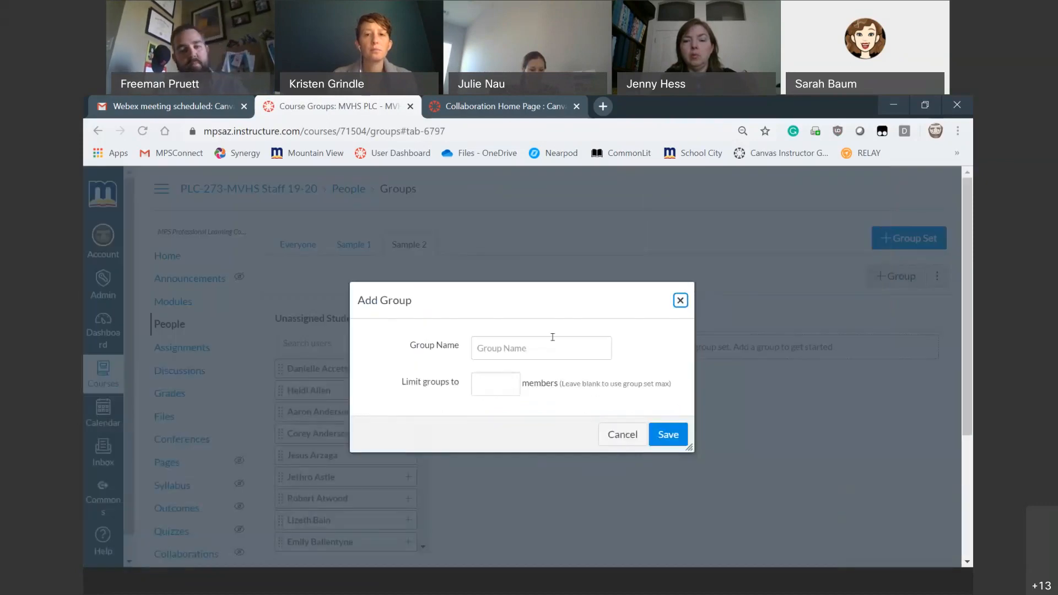
{"action": "left_click", "coordinate": [553, 338]}
{"action": "type", "text": "Group 1"}
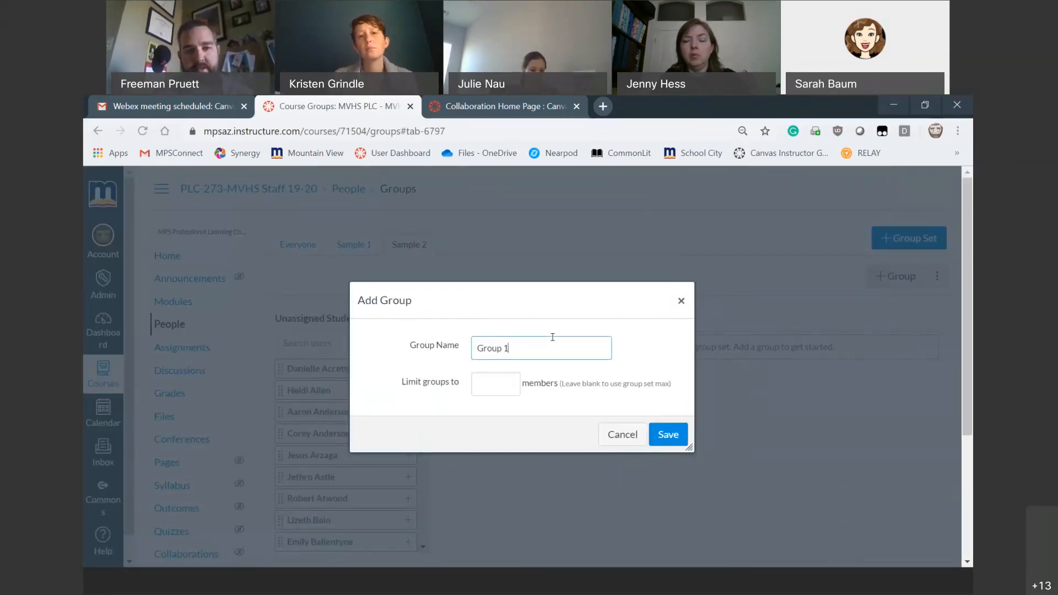
{"action": "left_click", "coordinate": [656, 432]}
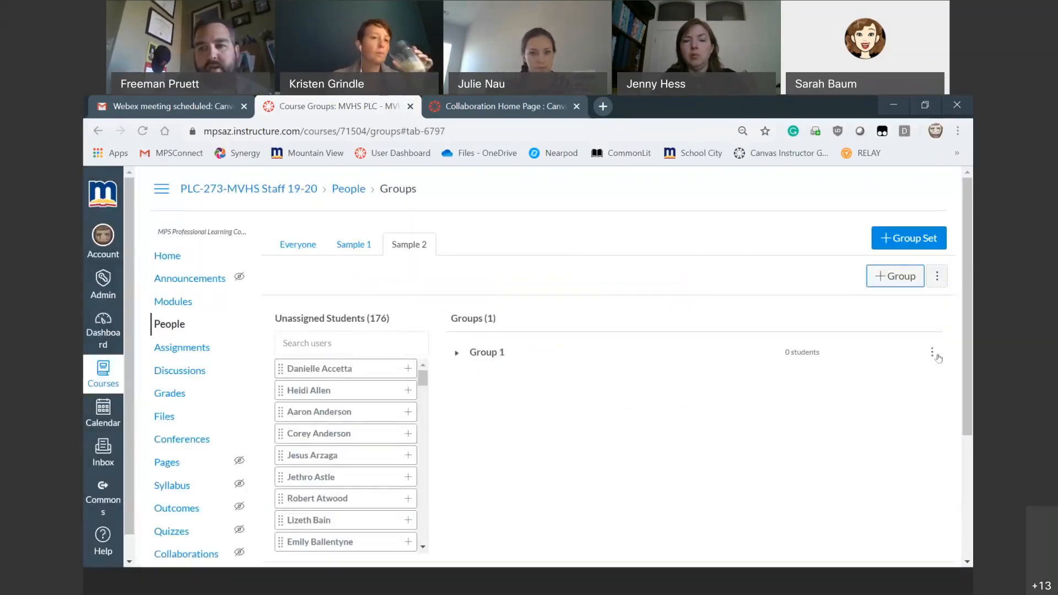
- Edit Group 1 to try a limit of 2 members, and cancel the change
{"action": "left_click", "coordinate": [931, 352]}
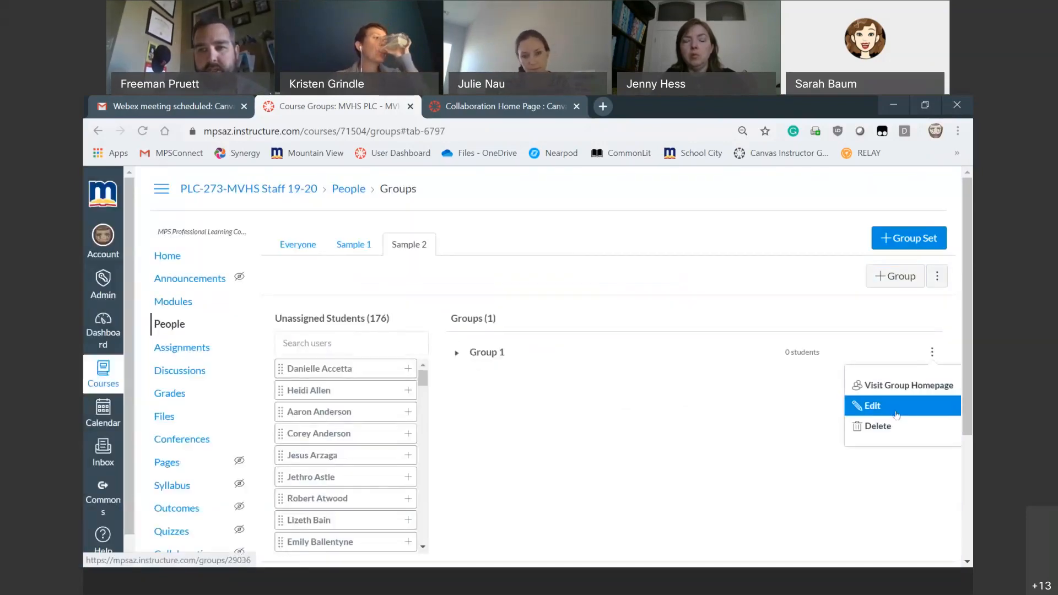
{"action": "left_click", "coordinate": [876, 406]}
{"action": "left_click", "coordinate": [507, 382]}
{"action": "type", "text": "2"}
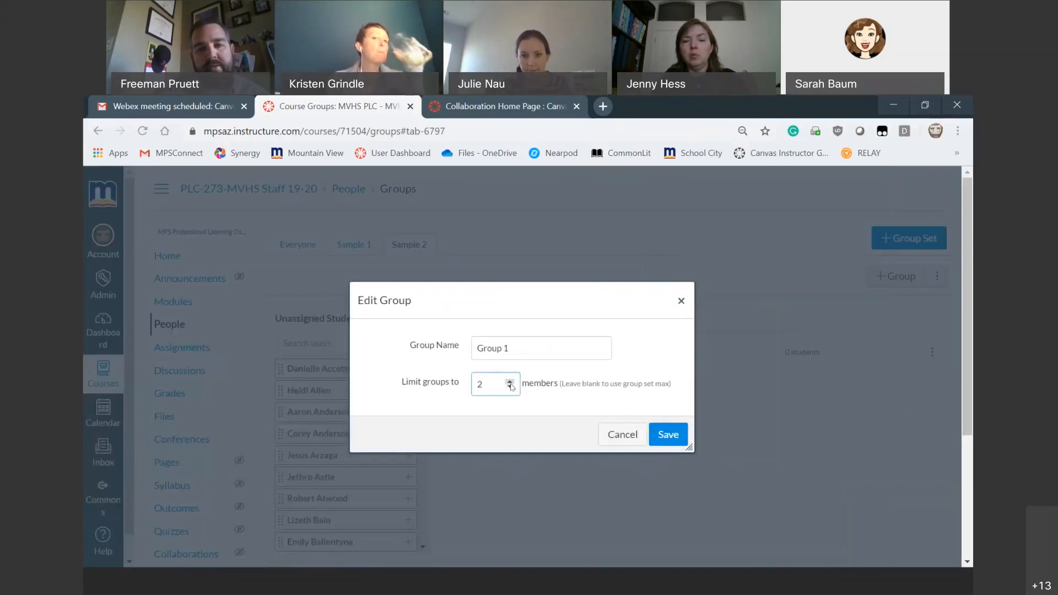
{"action": "left_click", "coordinate": [630, 438]}
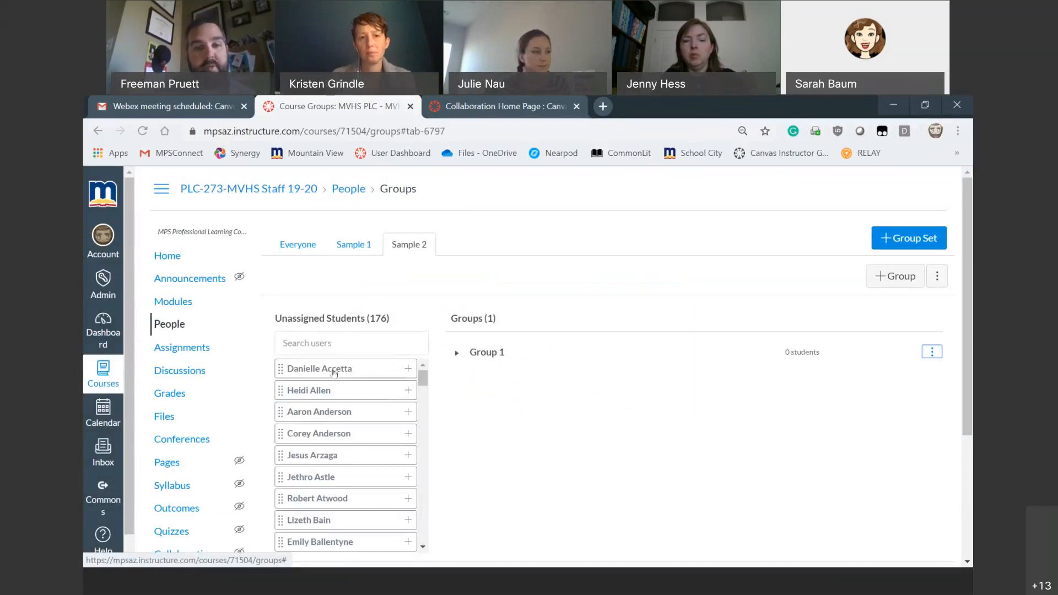
- Assign the first unassigned student to Group 1 and look through the remaining unassigned students
{"action": "left_click_drag", "start_coordinate": [332, 367], "coordinate": [579, 389]}
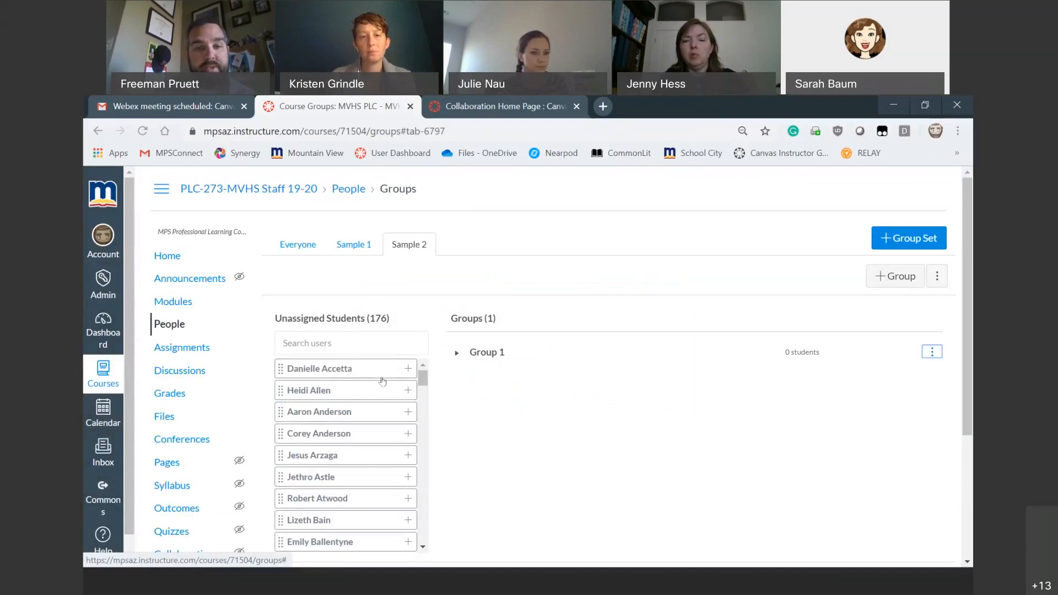
{"action": "left_click", "coordinate": [407, 370]}
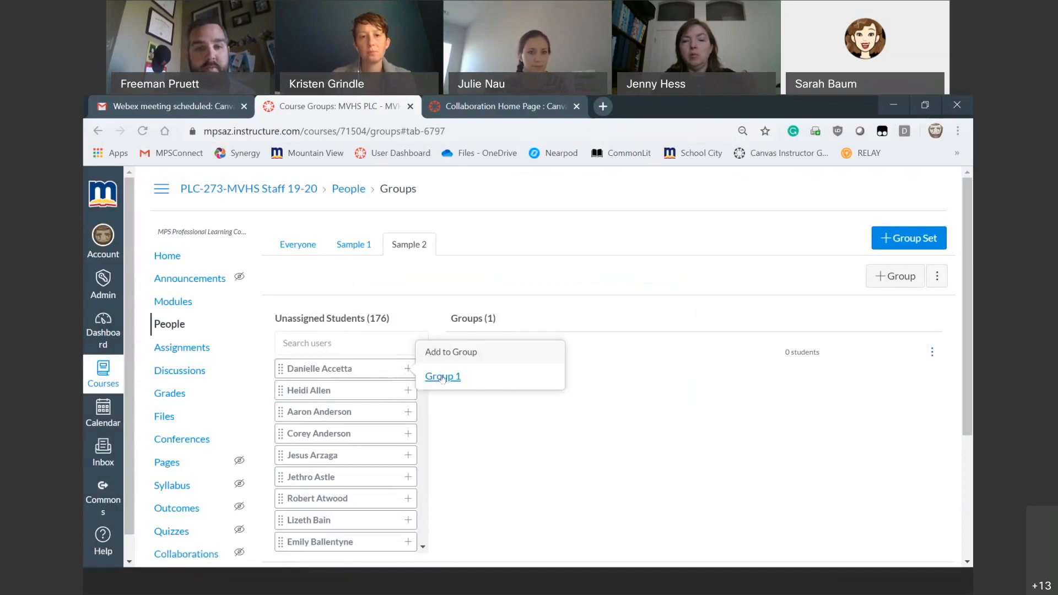
{"action": "left_click", "coordinate": [433, 377]}
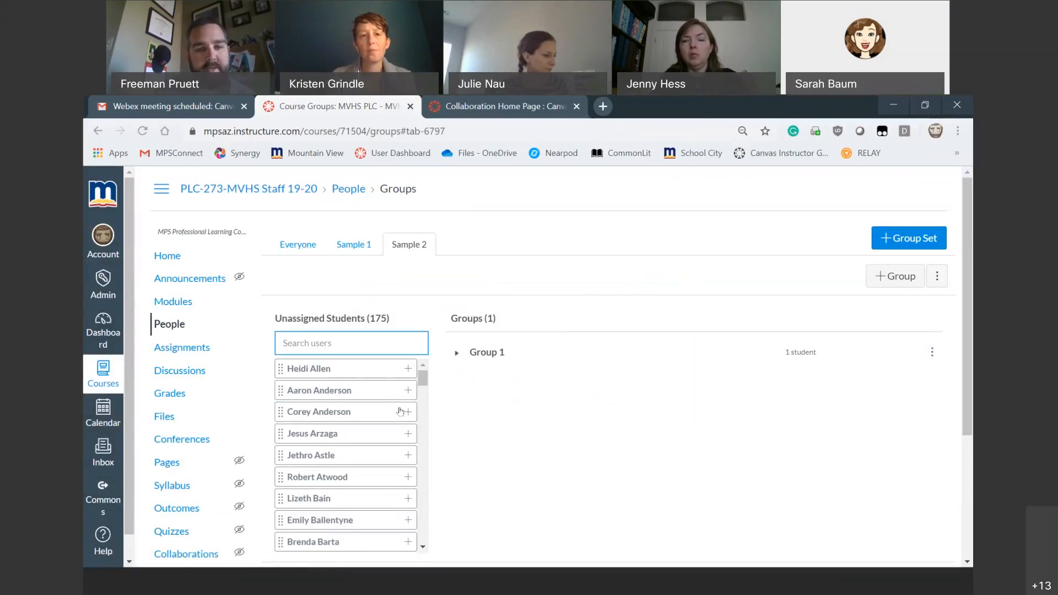
{"action": "mouse_move", "coordinate": [423, 384]}
{"action": "left_mouse_down"}
{"action": "mouse_move", "coordinate": [424, 496]}
{"action": "mouse_move", "coordinate": [429, 382]}
{"action": "left_mouse_up"}
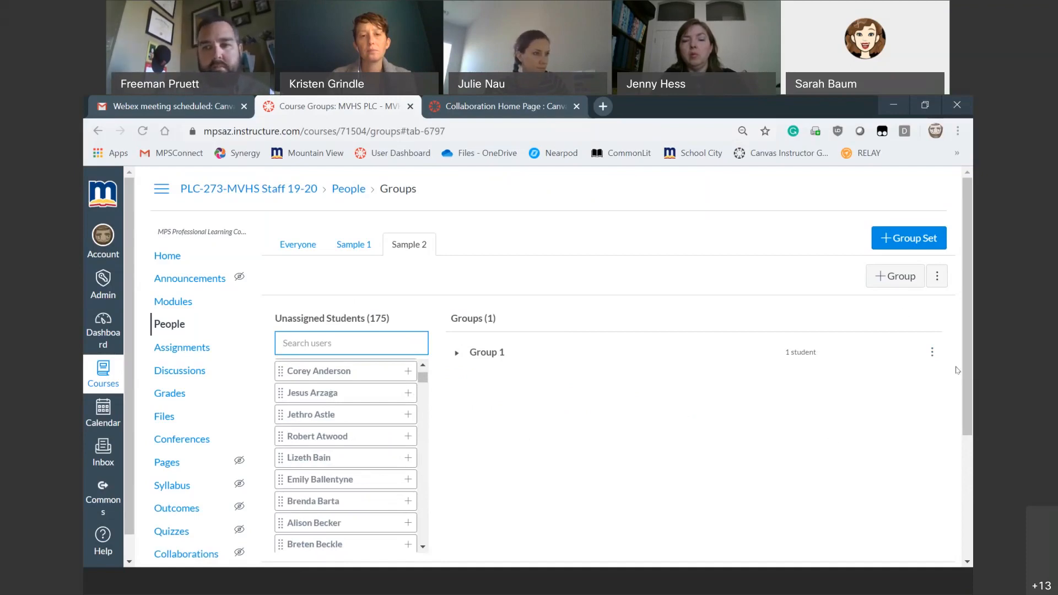
{"action": "scroll", "coordinate": [958, 358], "scroll_direction": "down", "scroll_amount": 3}
{"action": "scroll", "coordinate": [963, 299], "scroll_direction": "up", "scroll_amount": 3}
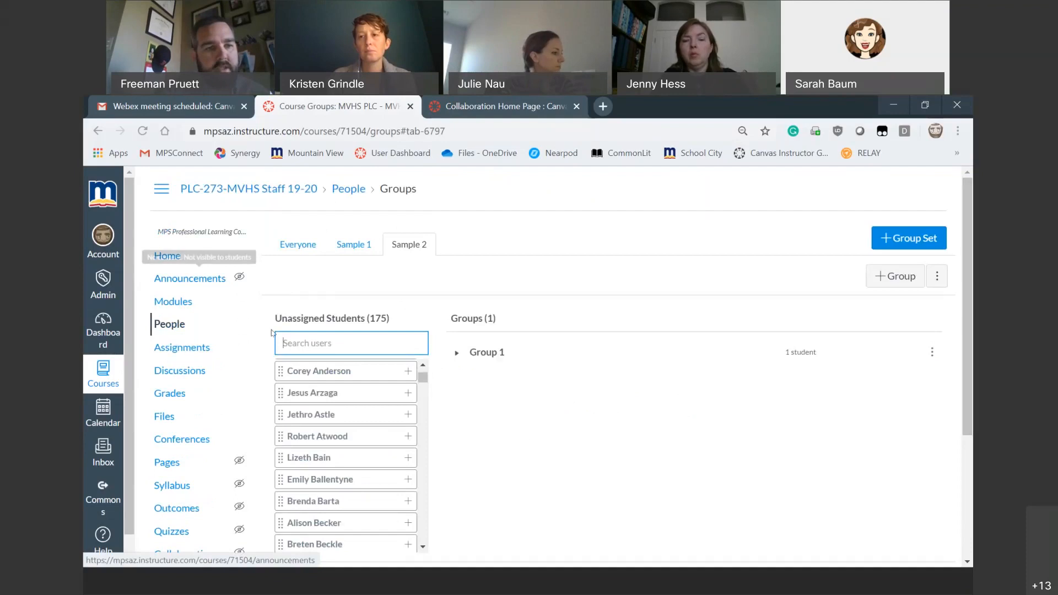
- Open the course's assignments, look over the existing ones, and start a new assignment
{"action": "left_click", "coordinate": [182, 353]}
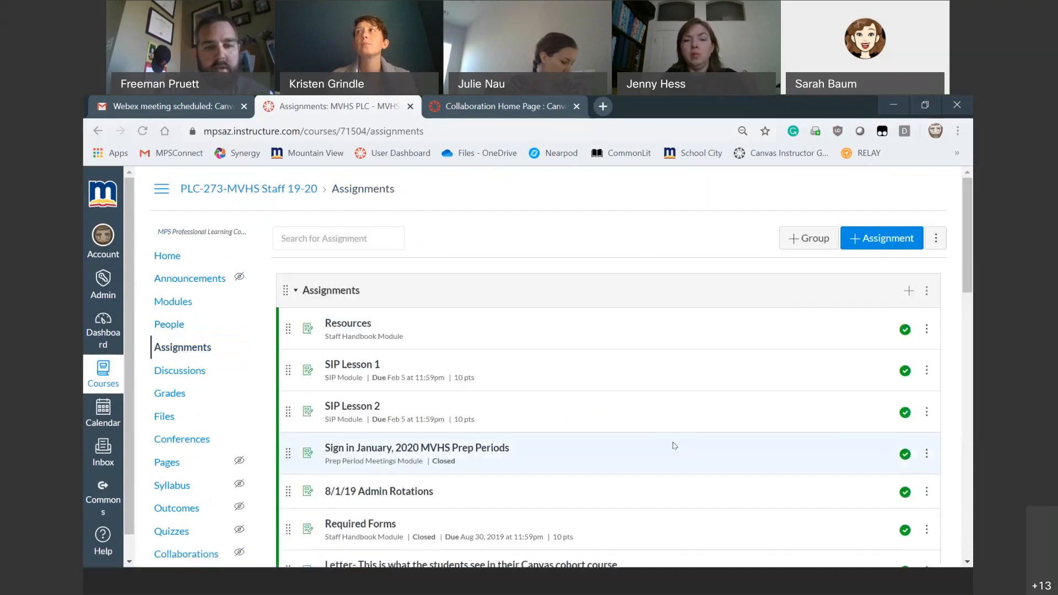
{"action": "scroll", "coordinate": [674, 445], "scroll_direction": "down", "scroll_amount": 6}
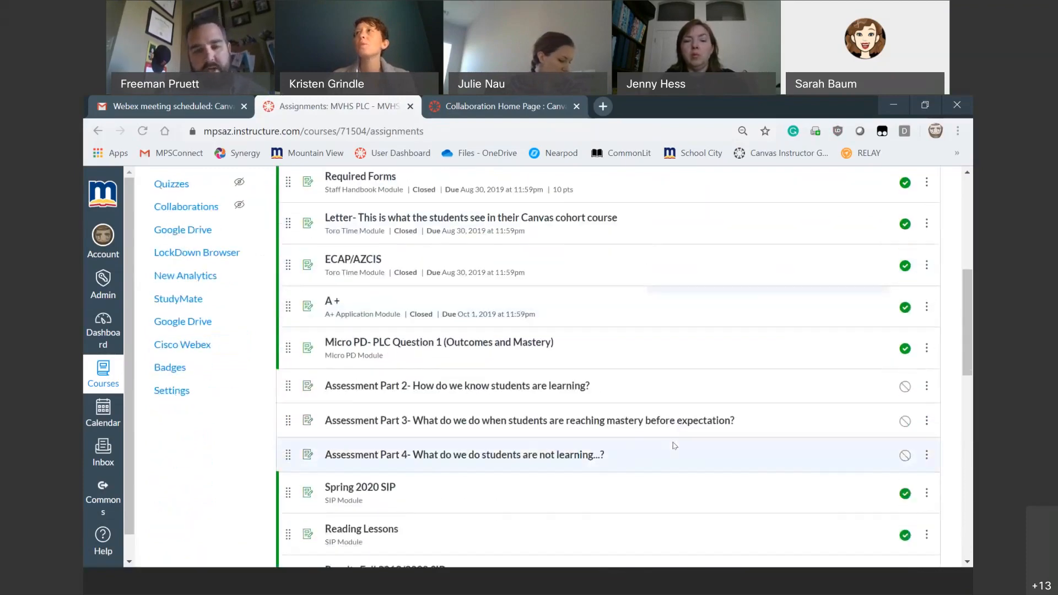
{"action": "scroll", "coordinate": [675, 445], "scroll_direction": "down", "scroll_amount": 5}
{"action": "scroll", "coordinate": [675, 445], "scroll_direction": "up", "scroll_amount": 11}
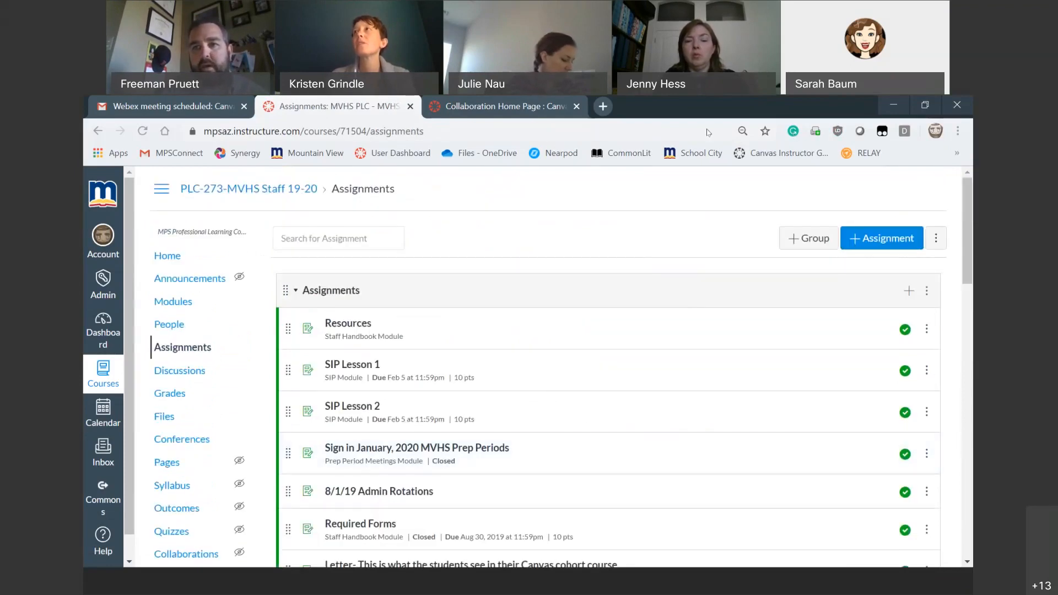
{"action": "left_click", "coordinate": [888, 239]}
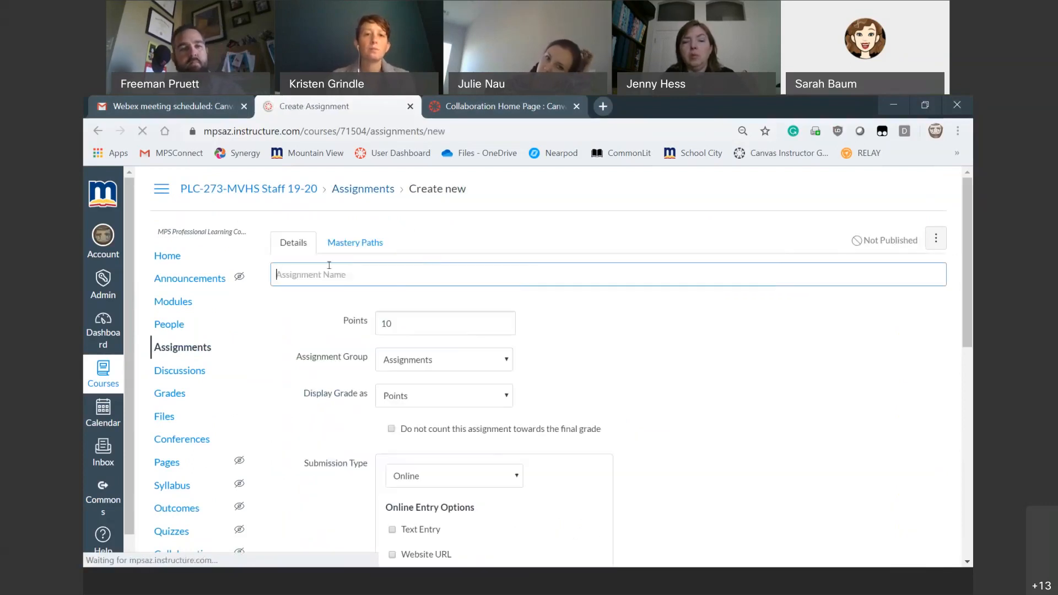
- Name the new assignment Sample Group 1 and place the cursor in its description
{"action": "type", "text": "Samp"}
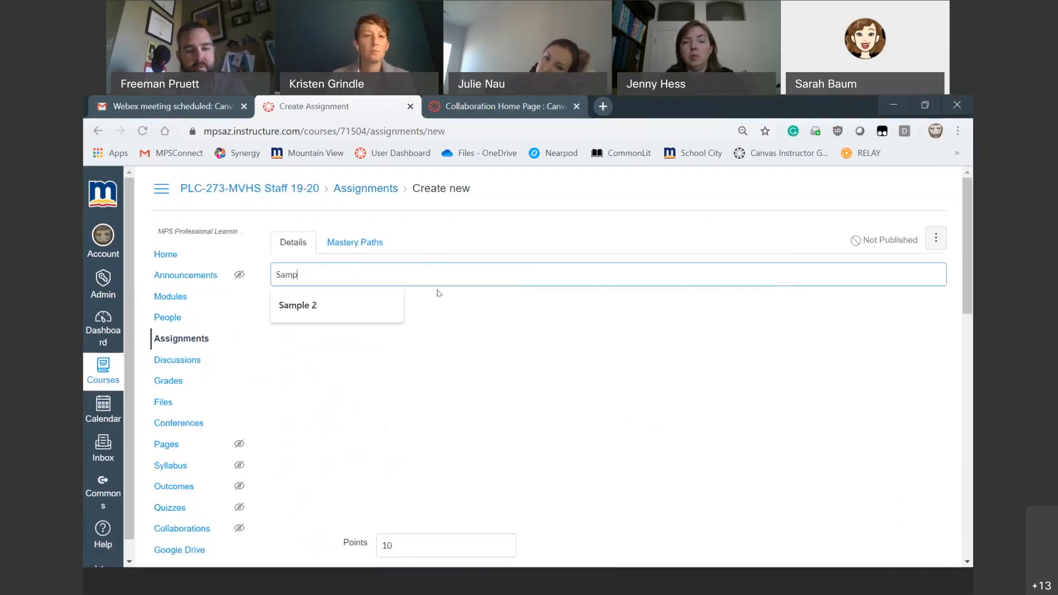
{"action": "type", "text": "le Group As"}
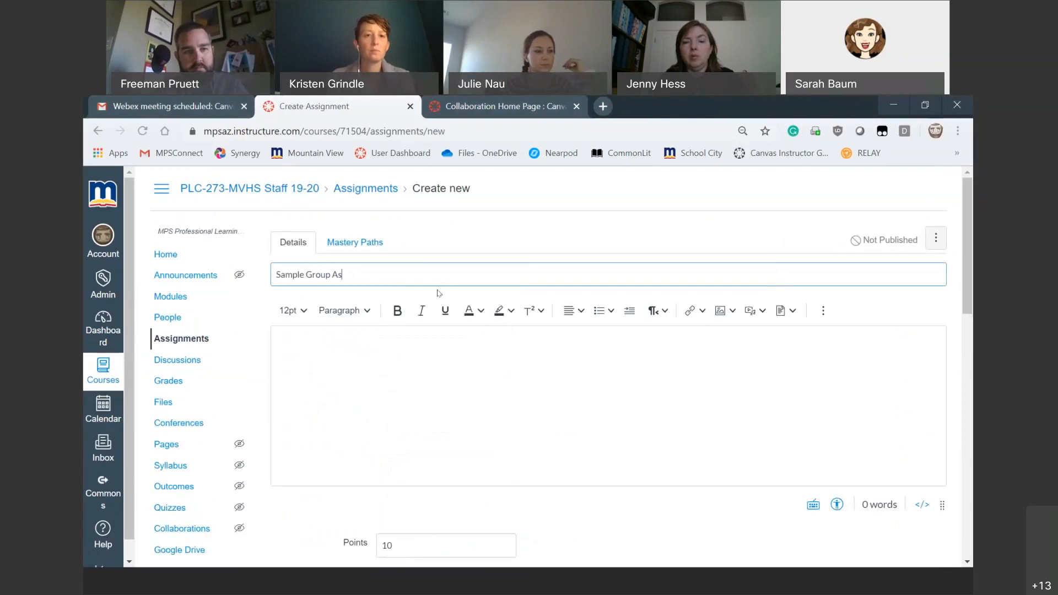
{"action": "key", "text": "BackSpace"}
{"action": "key", "text": "BackSpace"}
{"action": "type", "text": "1"}
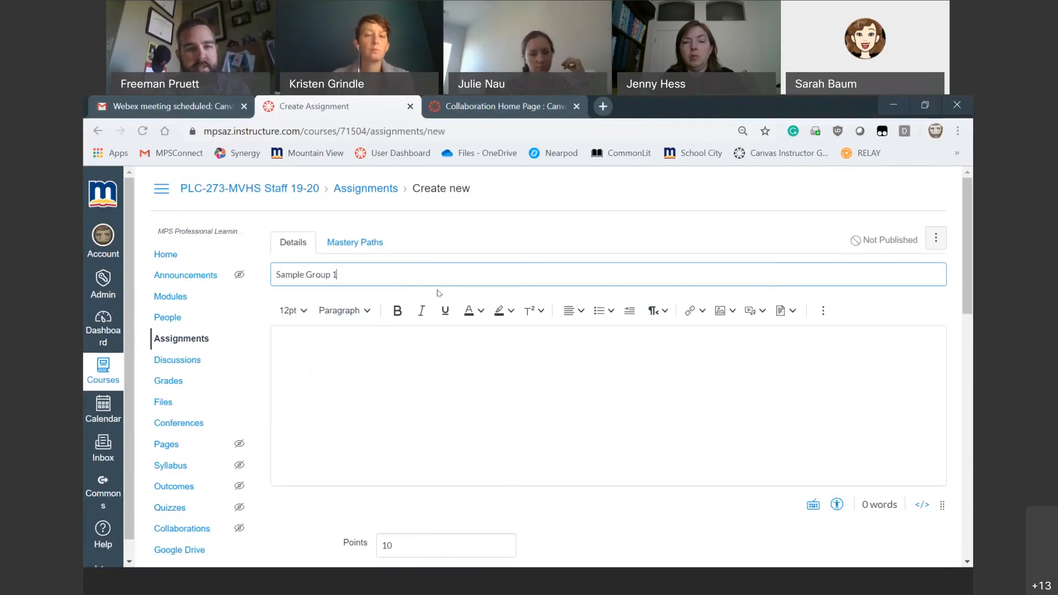
{"action": "left_click", "coordinate": [423, 364]}
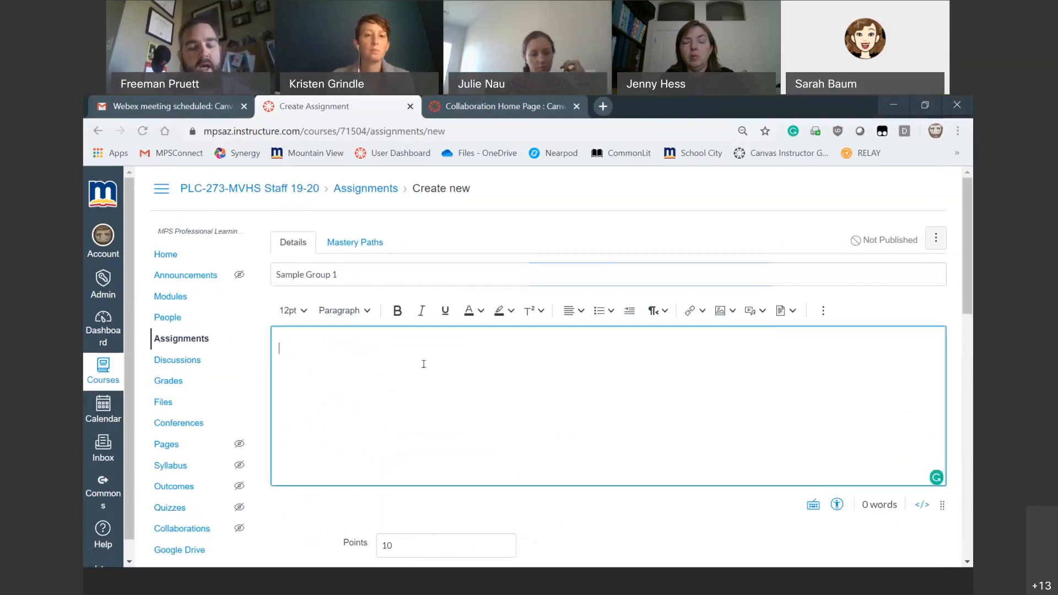
- Enter Instructions as the description and make this a group assignment using the Sample 1 group set
{"action": "type", "text": "Instructions"}
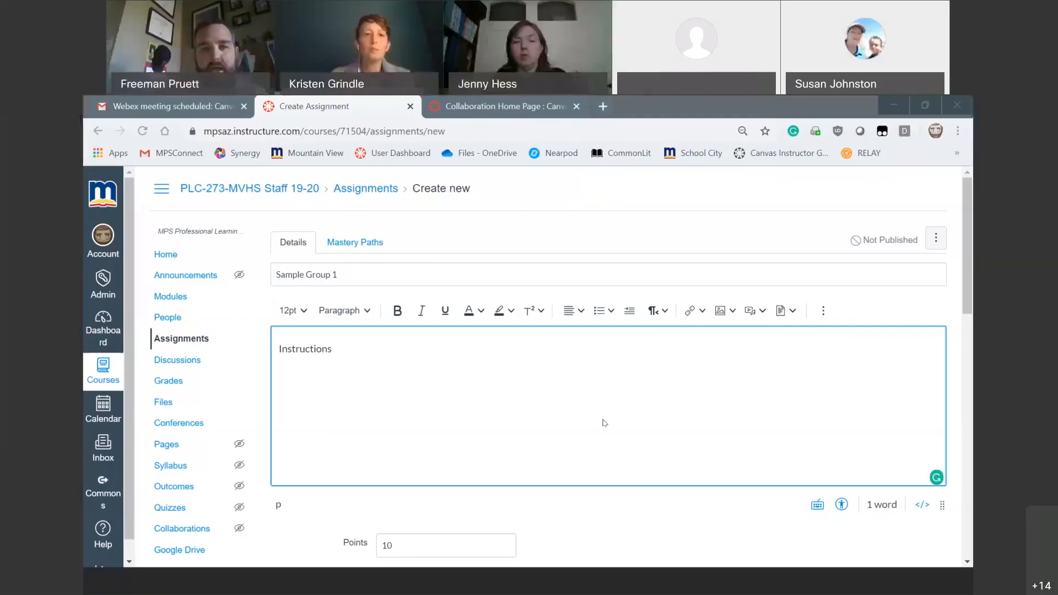
{"action": "scroll", "coordinate": [603, 424], "scroll_direction": "down", "scroll_amount": 1}
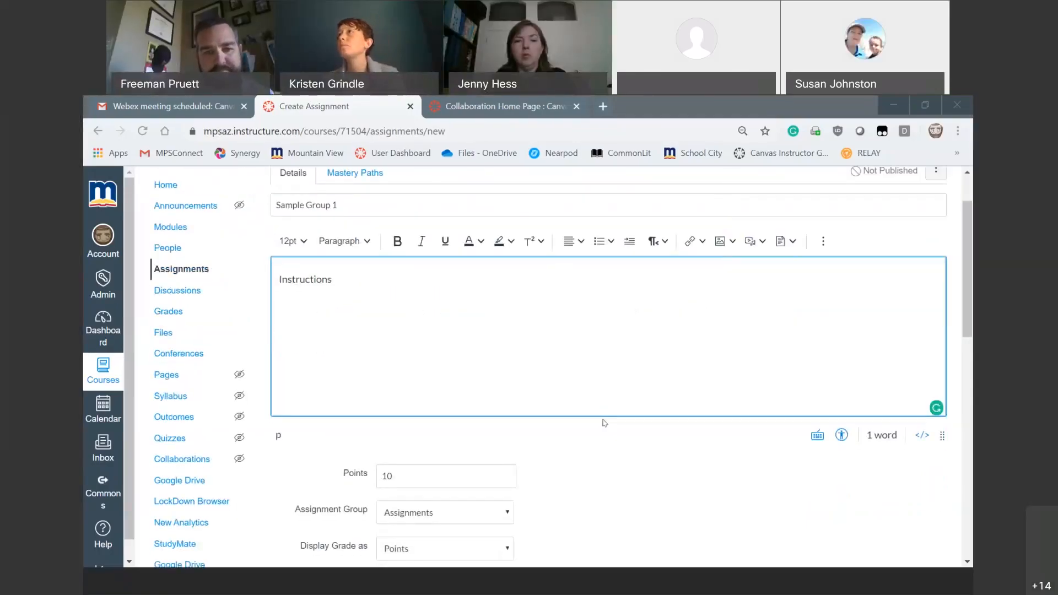
{"action": "scroll", "coordinate": [604, 423], "scroll_direction": "down", "scroll_amount": 2}
{"action": "scroll", "coordinate": [604, 423], "scroll_direction": "down", "scroll_amount": 3}
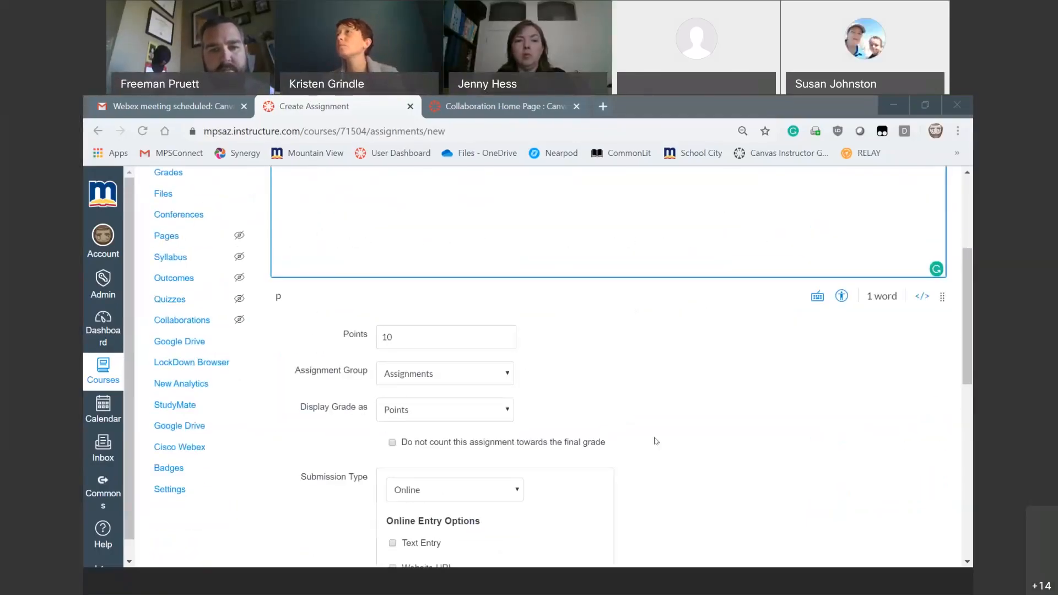
{"action": "scroll", "coordinate": [656, 441], "scroll_direction": "down", "scroll_amount": 4}
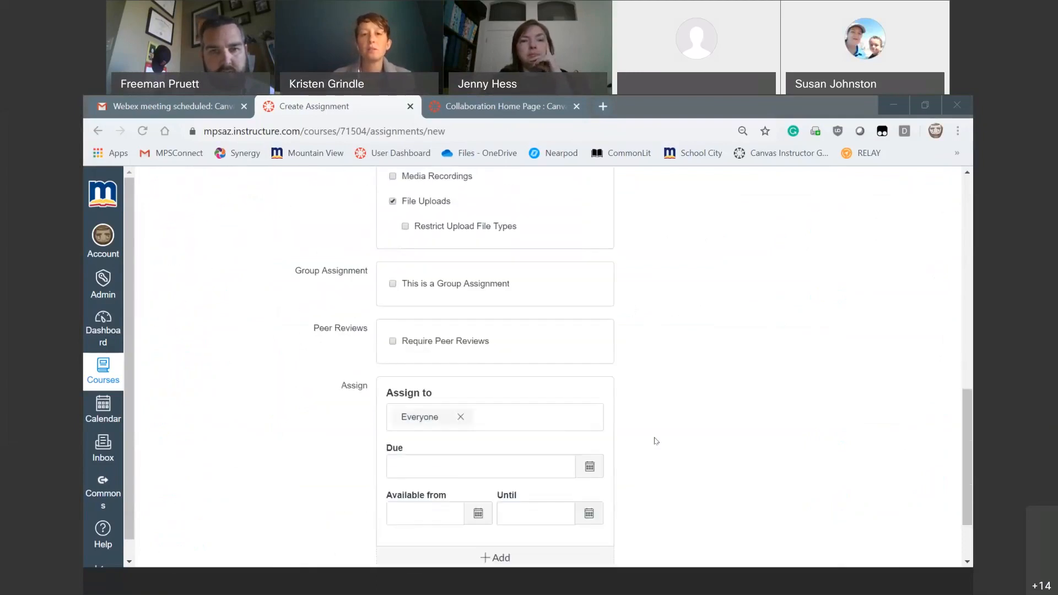
{"action": "left_click", "coordinate": [392, 284]}
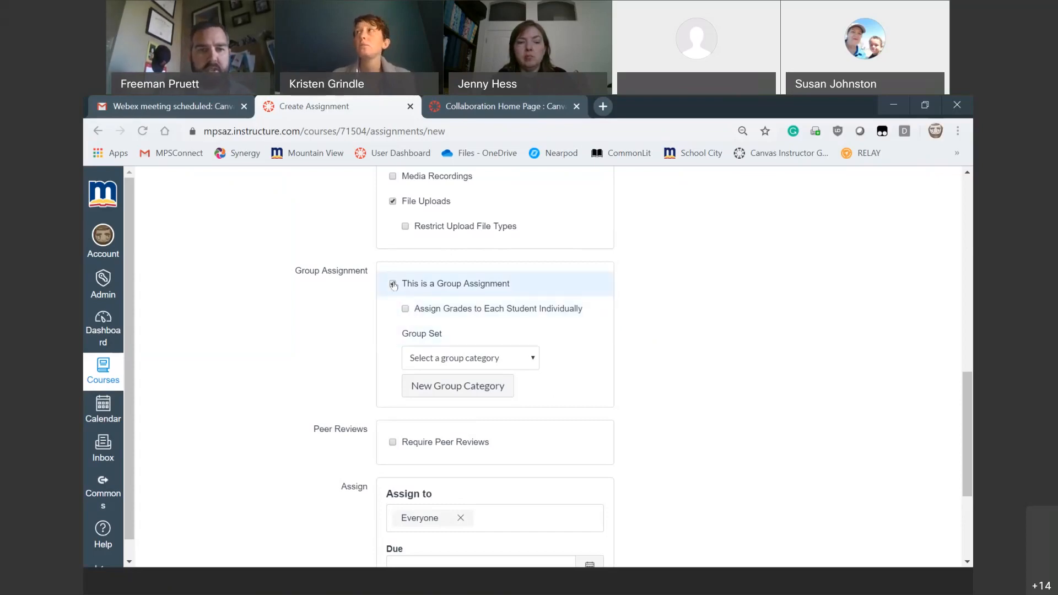
{"action": "left_click", "coordinate": [534, 360]}
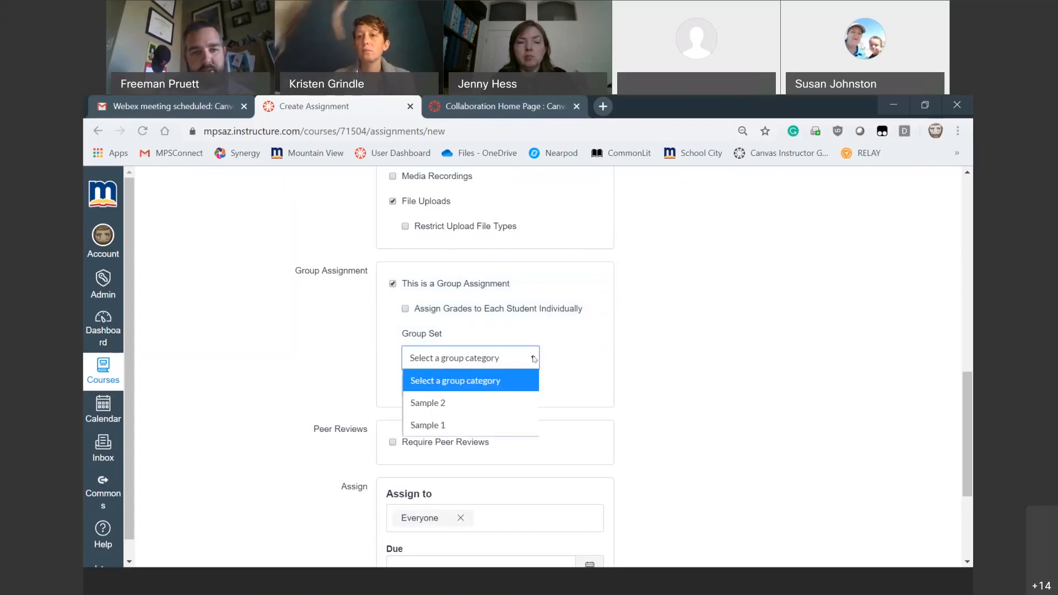
{"action": "left_click", "coordinate": [484, 425]}
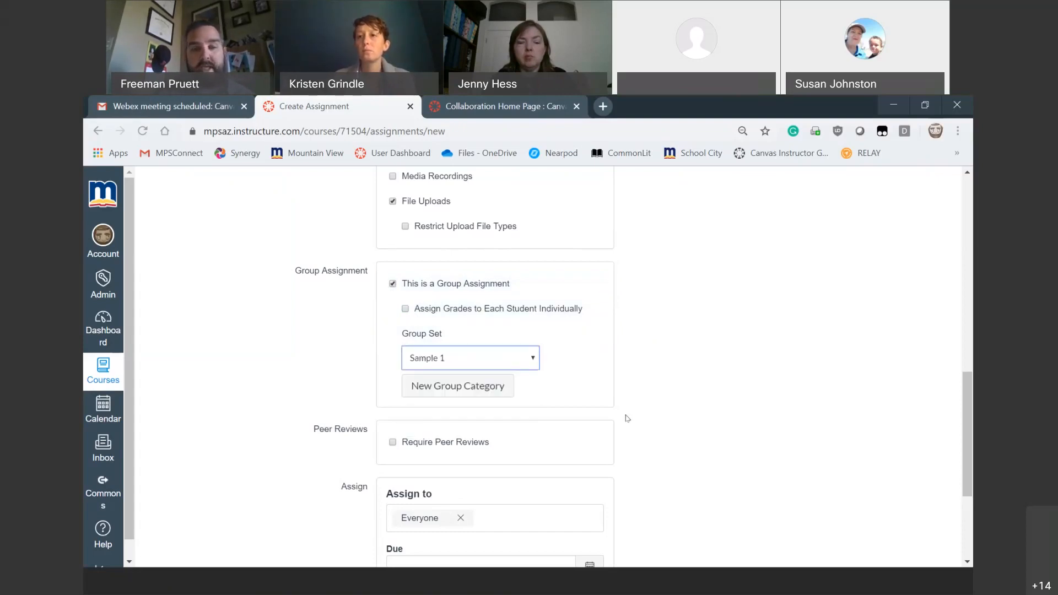
- Open the form for a new group category, close it without saving, and look over the assignment's settings
{"action": "left_click", "coordinate": [484, 390]}
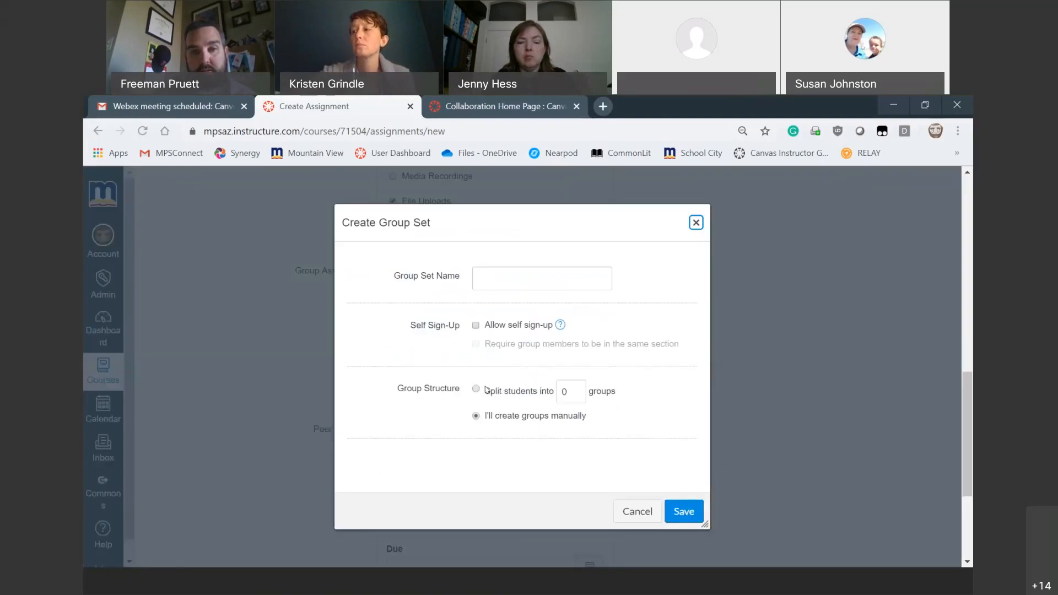
{"action": "left_click", "coordinate": [695, 222]}
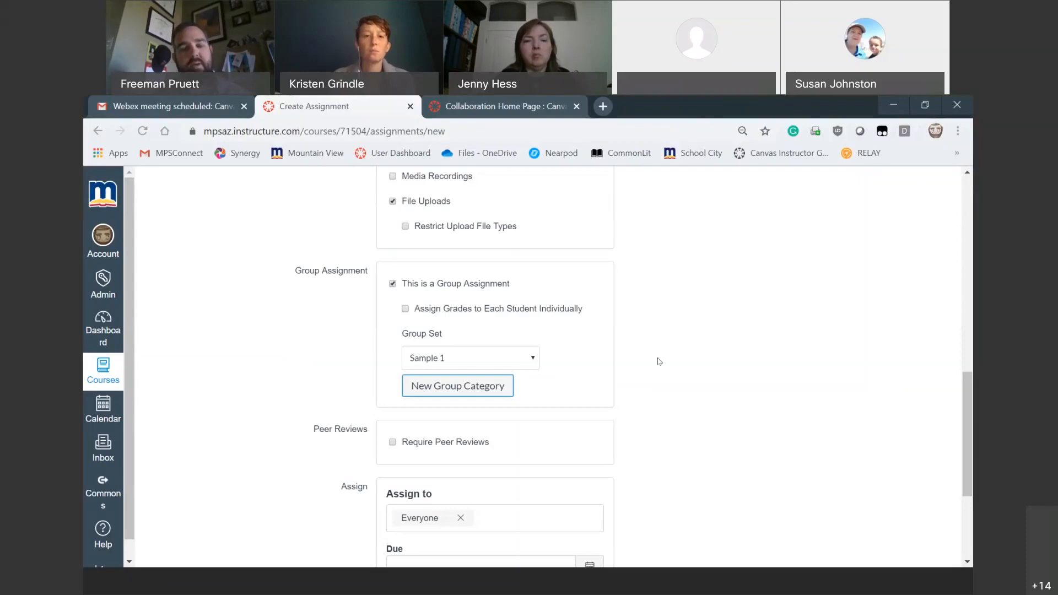
{"action": "scroll", "coordinate": [681, 367], "scroll_direction": "down", "scroll_amount": 5}
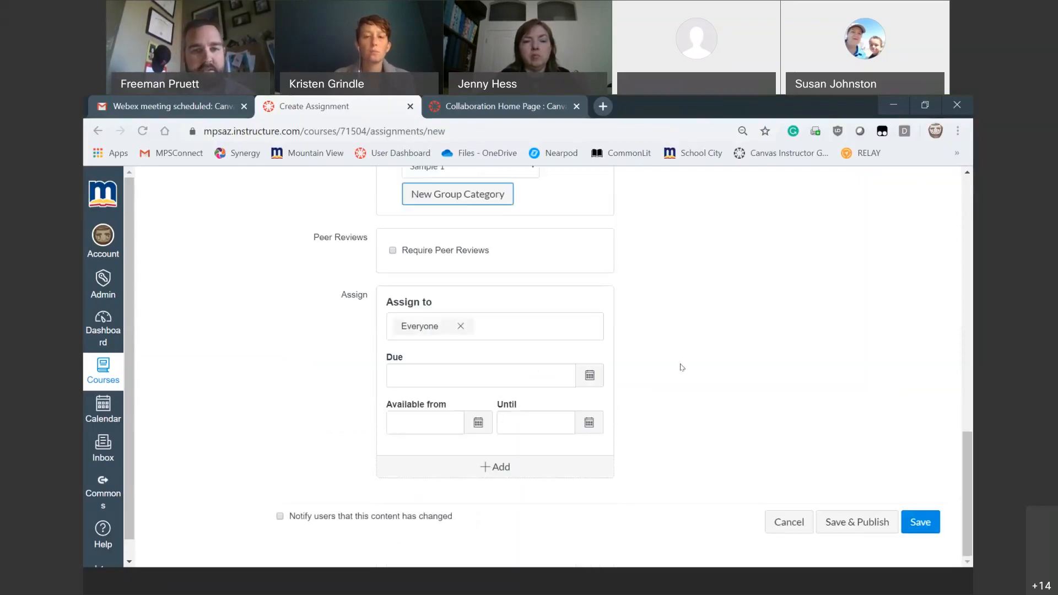
{"action": "scroll", "coordinate": [681, 367], "scroll_direction": "up", "scroll_amount": 12}
{"action": "scroll", "coordinate": [681, 368], "scroll_direction": "up", "scroll_amount": 1}
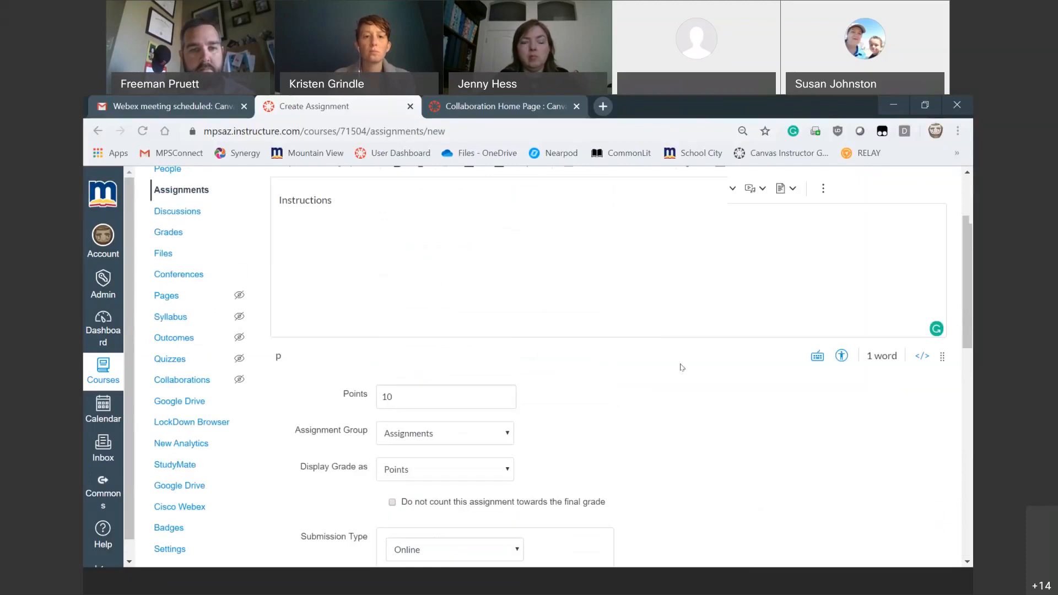
{"action": "scroll", "coordinate": [681, 367], "scroll_direction": "down", "scroll_amount": 10}
{"action": "scroll", "coordinate": [681, 368], "scroll_direction": "up", "scroll_amount": 12}
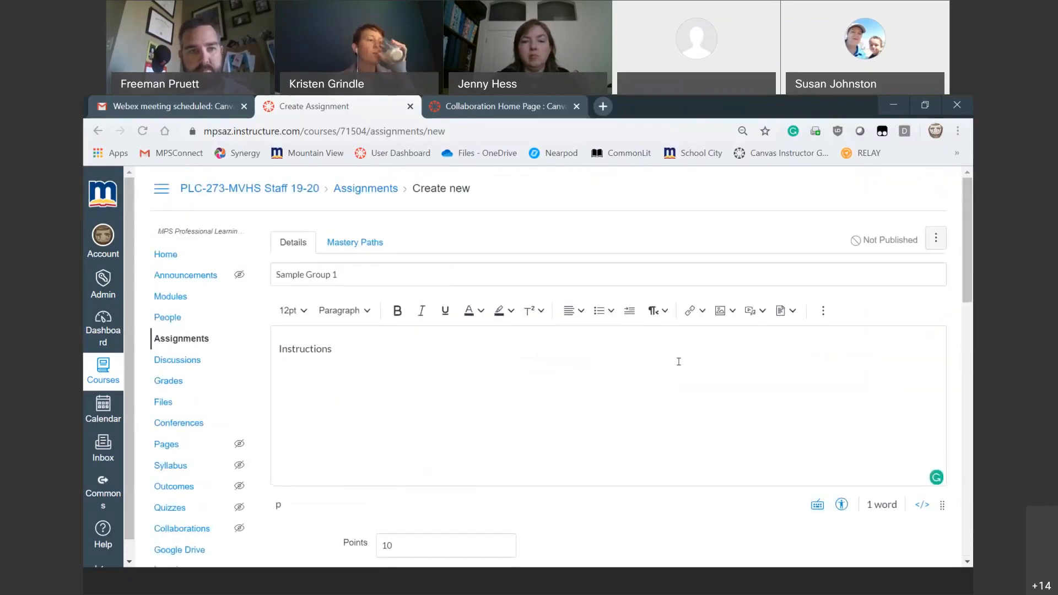
- Leave the assignment for the course's discussions, look over the list, and start a new discussion topic
{"action": "left_click", "coordinate": [180, 361]}
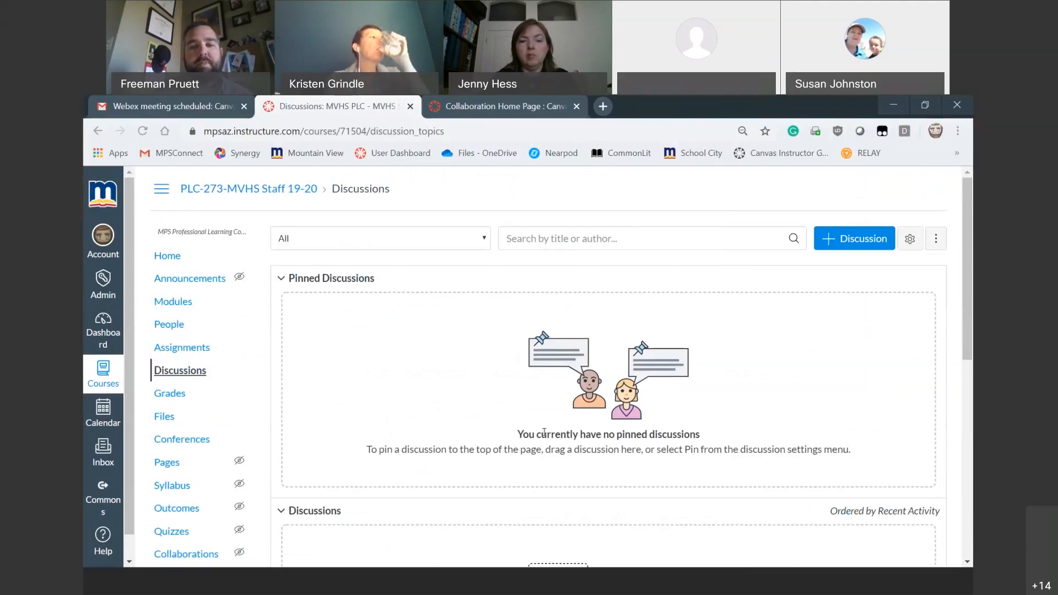
{"action": "scroll", "coordinate": [544, 434], "scroll_direction": "down", "scroll_amount": 4}
{"action": "scroll", "coordinate": [545, 435], "scroll_direction": "down", "scroll_amount": 4}
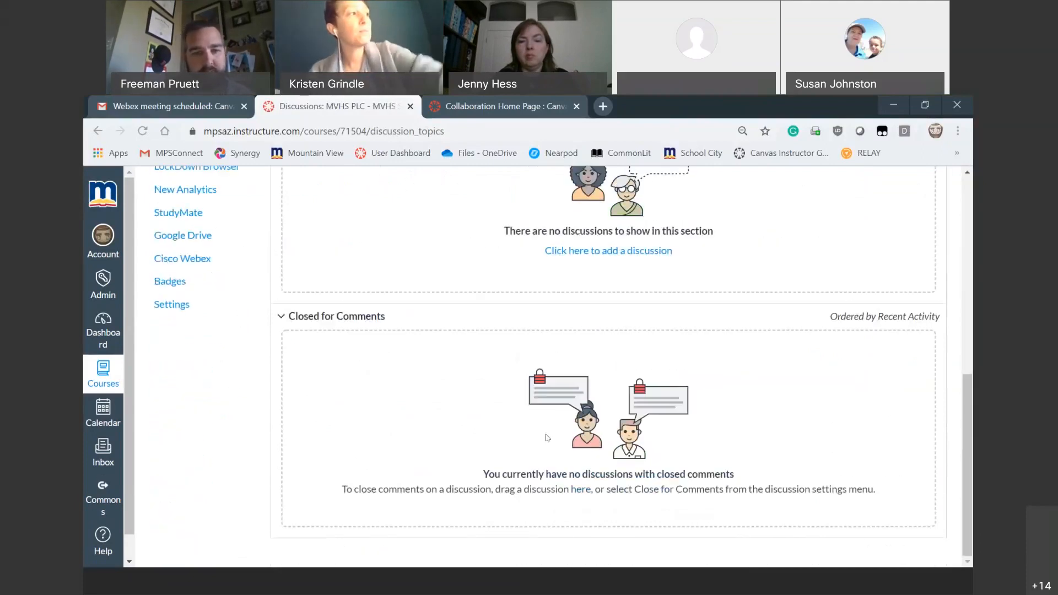
{"action": "scroll", "coordinate": [547, 438], "scroll_direction": "up", "scroll_amount": 8}
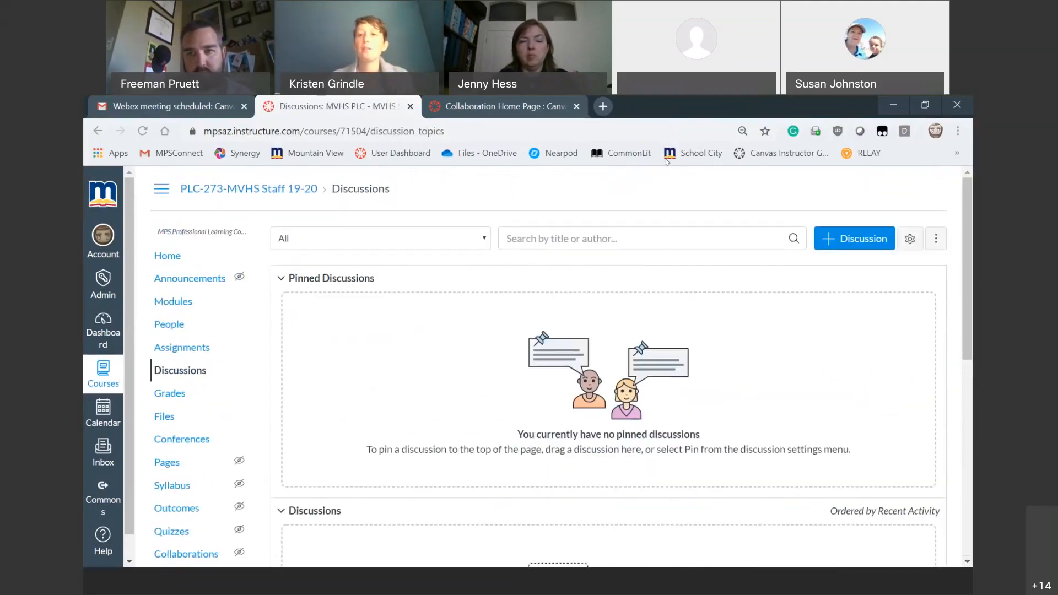
{"action": "left_click", "coordinate": [840, 239]}
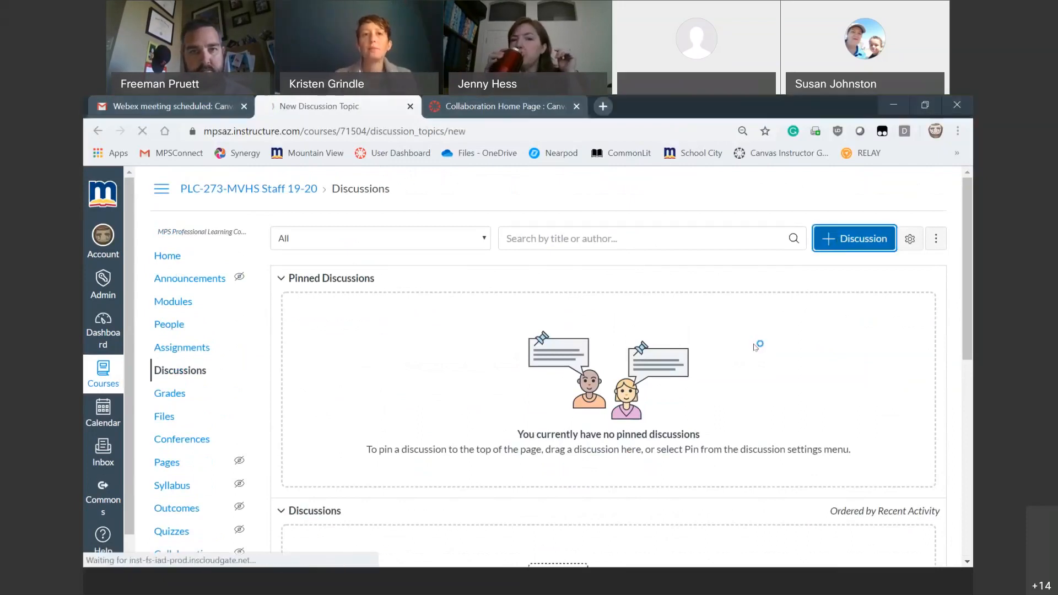
{"action": "scroll", "coordinate": [714, 445], "scroll_direction": "down", "scroll_amount": 3}
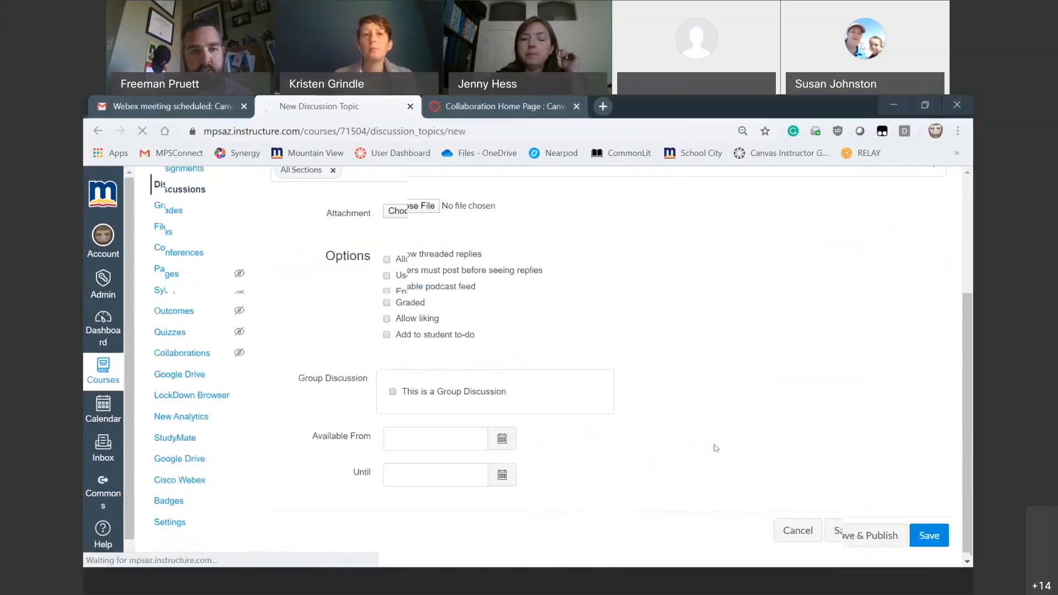
{"action": "scroll", "coordinate": [715, 447], "scroll_direction": "down", "scroll_amount": 5}
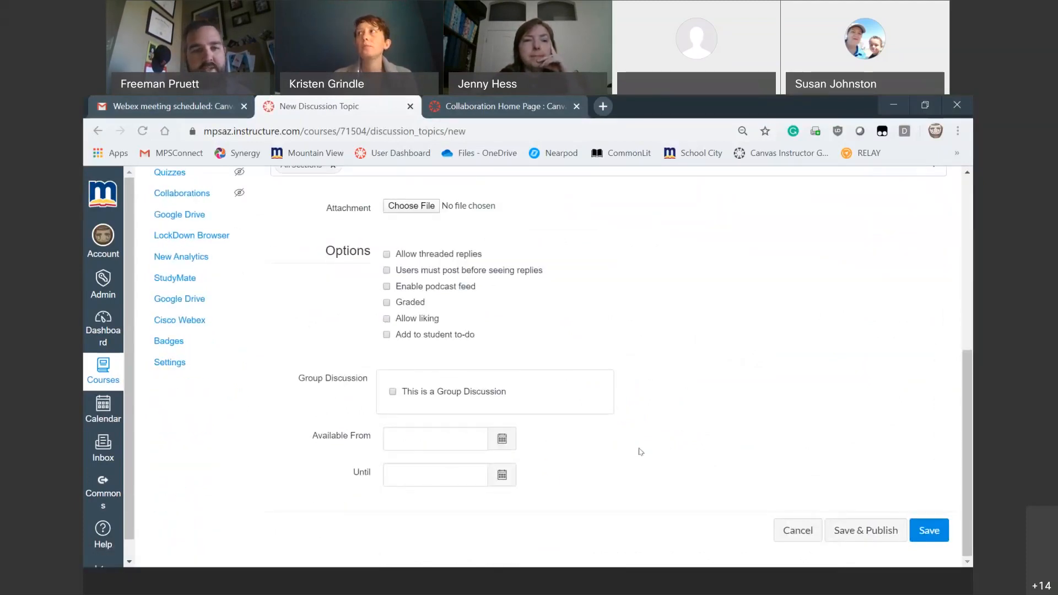
- Try the group discussion option with its group set choices, and discard the topic by returning to the course home page
{"action": "left_click", "coordinate": [551, 391]}
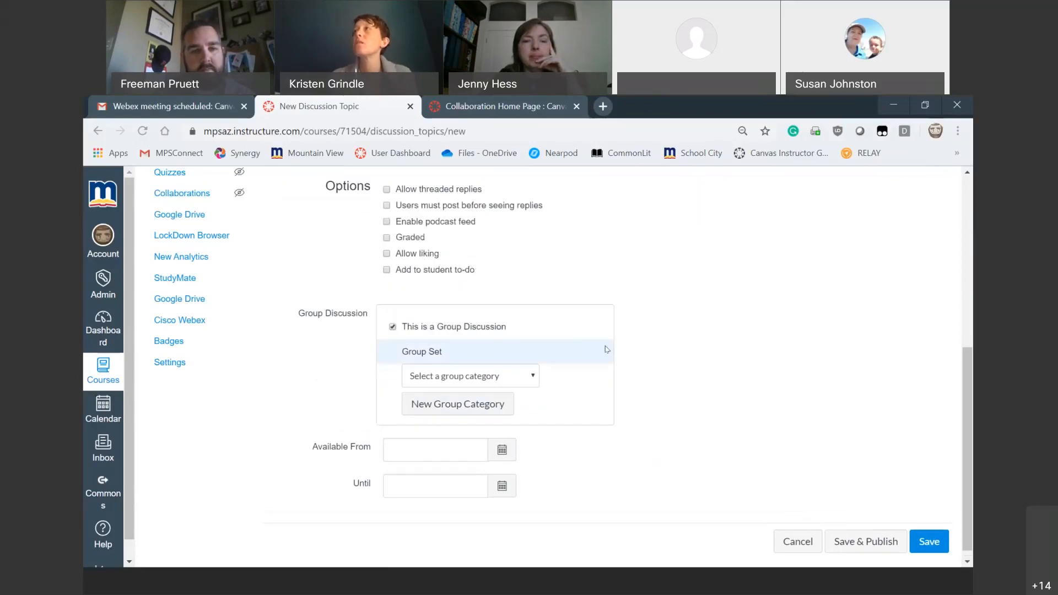
{"action": "left_click", "coordinate": [525, 374]}
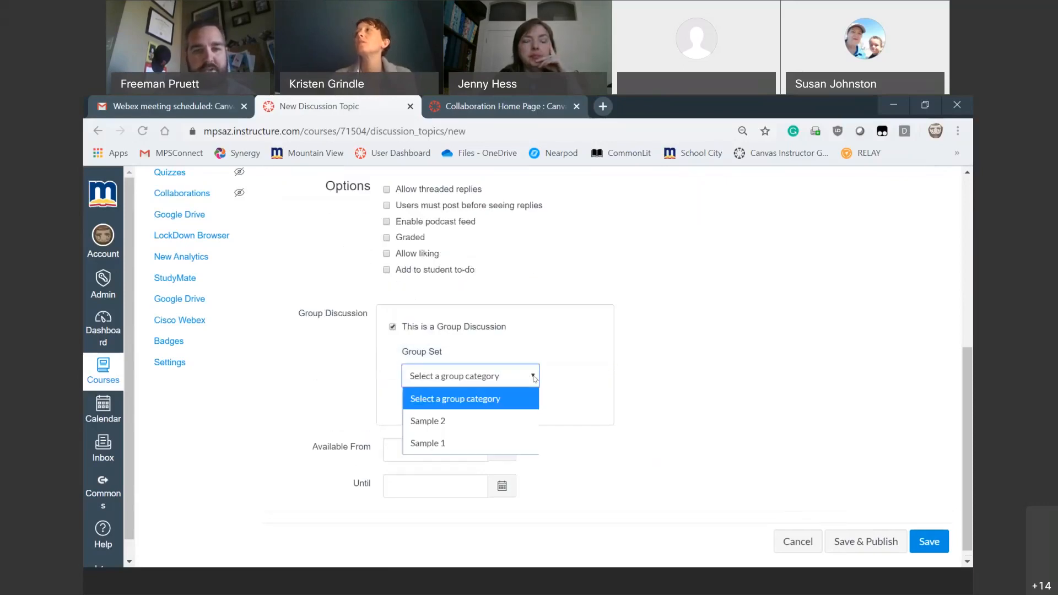
{"action": "left_click", "coordinate": [537, 378]}
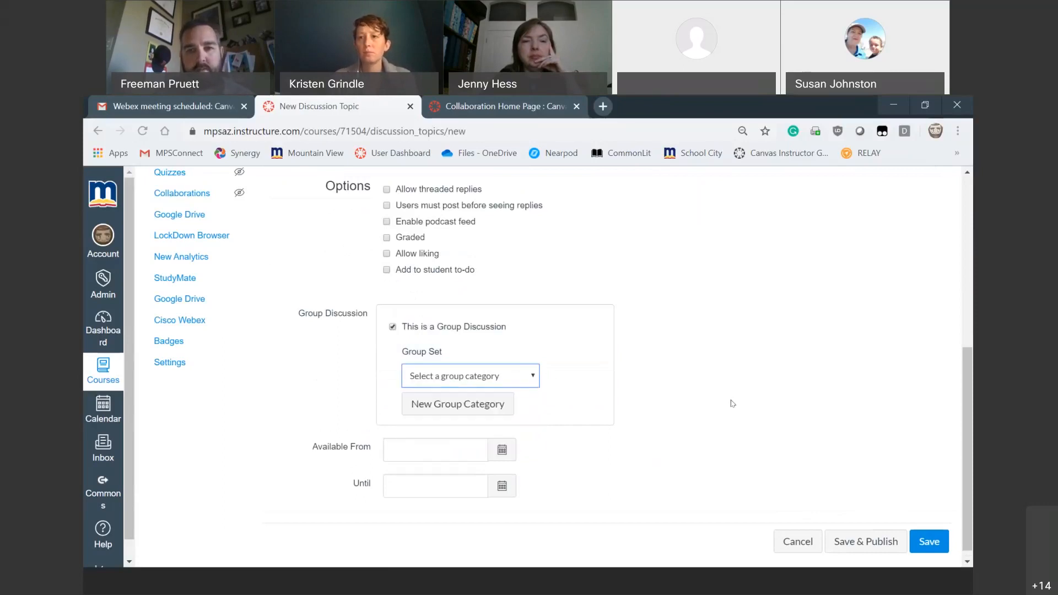
{"action": "scroll", "coordinate": [732, 403], "scroll_direction": "up", "scroll_amount": 5}
{"action": "scroll", "coordinate": [732, 404], "scroll_direction": "down", "scroll_amount": 5}
{"action": "scroll", "coordinate": [732, 403], "scroll_direction": "up", "scroll_amount": 1}
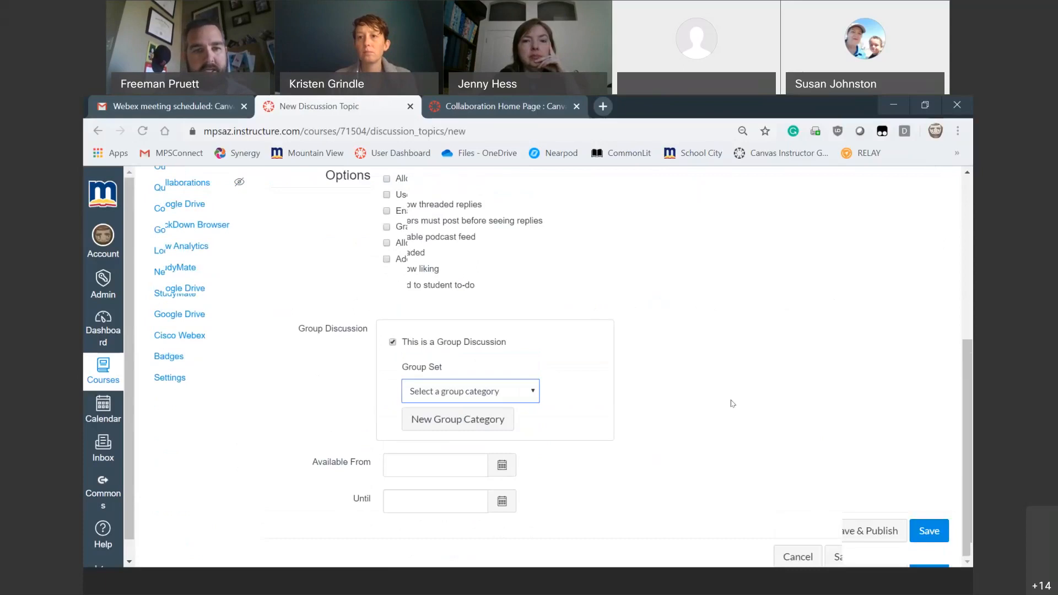
{"action": "scroll", "coordinate": [732, 403], "scroll_direction": "up", "scroll_amount": 5}
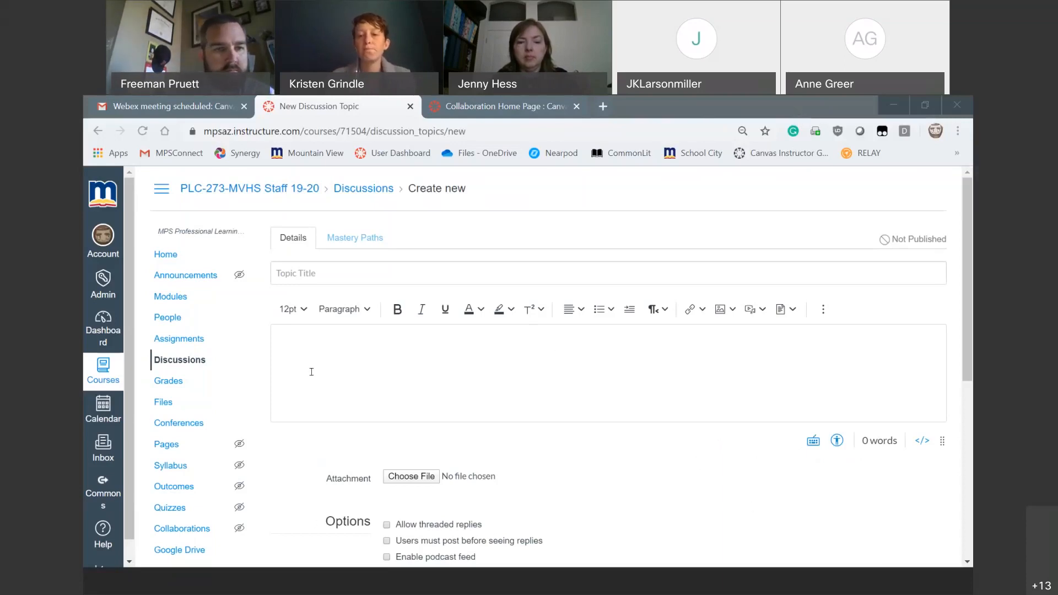
{"action": "left_click", "coordinate": [167, 255]}
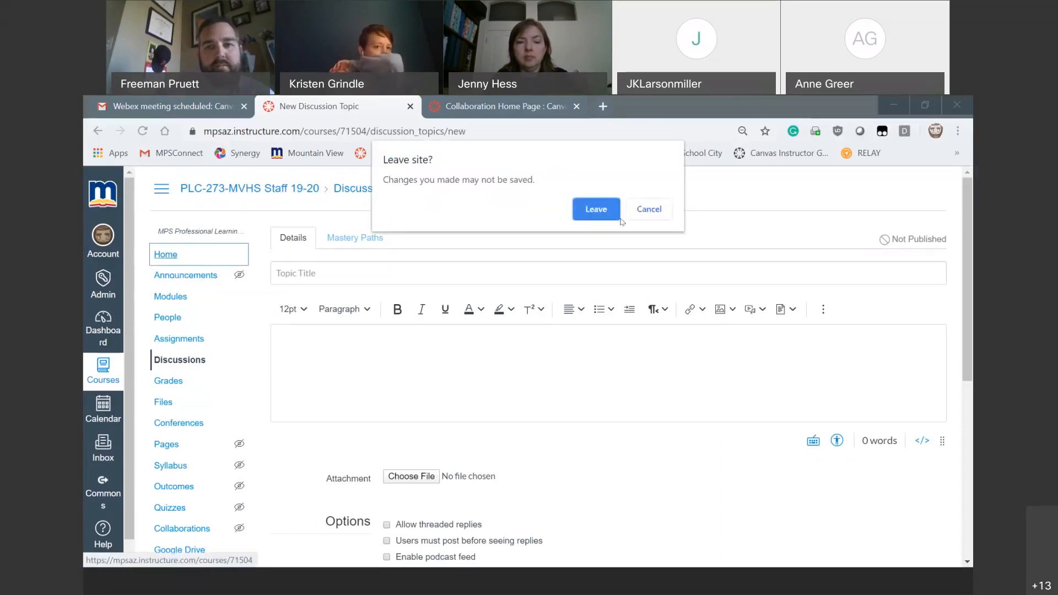
{"action": "left_click", "coordinate": [603, 210]}
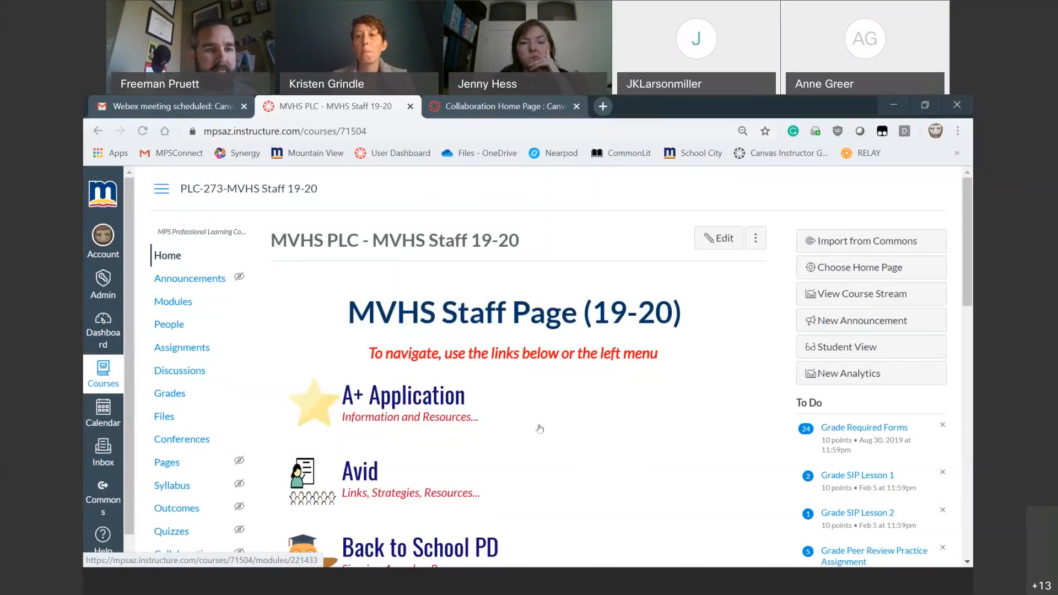
- Start another new assignment in the course and name it Sample 2
{"action": "left_click", "coordinate": [172, 351]}
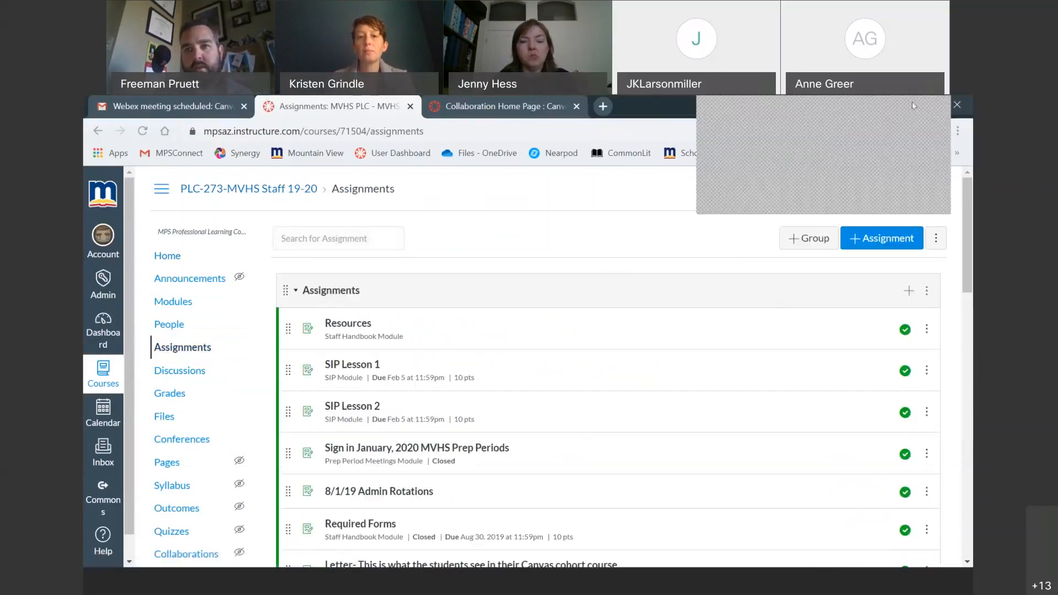
{"action": "left_click", "coordinate": [880, 242]}
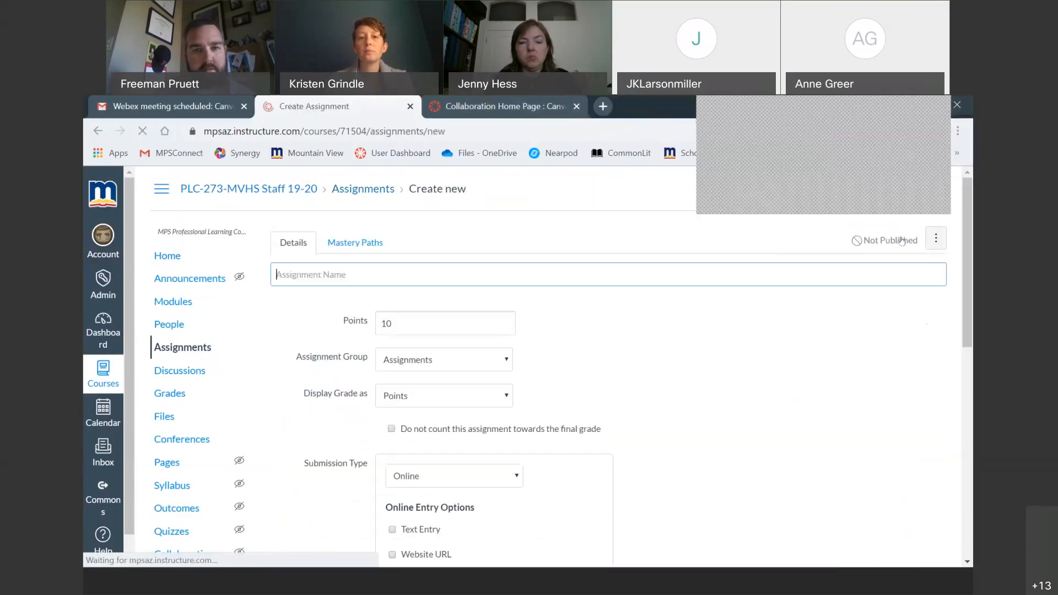
{"action": "left_click", "coordinate": [366, 276]}
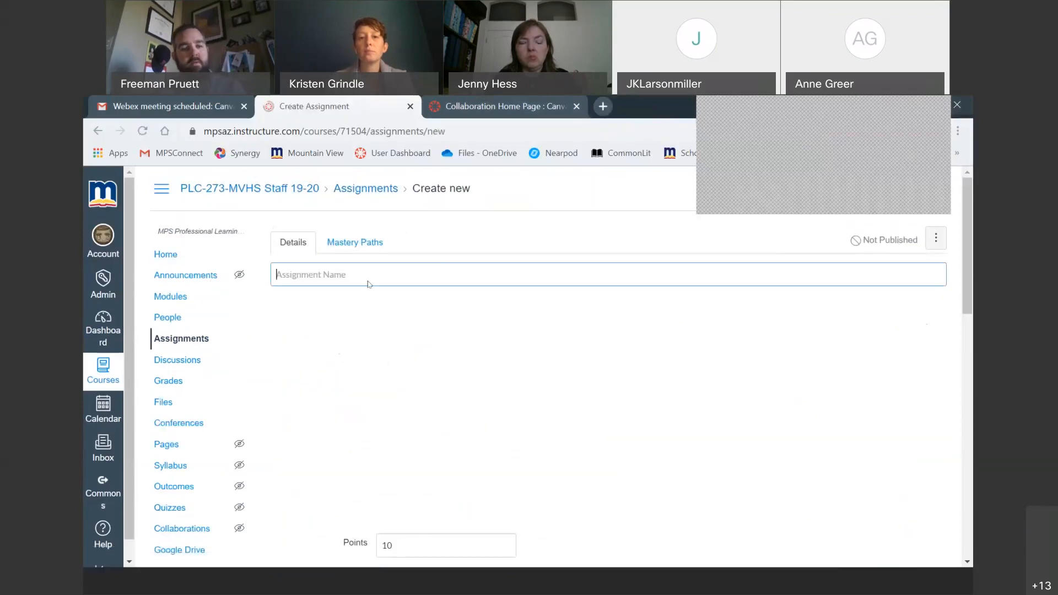
{"action": "type", "text": "Sample 2"}
{"action": "left_click", "coordinate": [298, 306]}
{"action": "scroll", "coordinate": [629, 410], "scroll_direction": "down", "scroll_amount": 2}
{"action": "scroll", "coordinate": [692, 420], "scroll_direction": "up", "scroll_amount": 2}
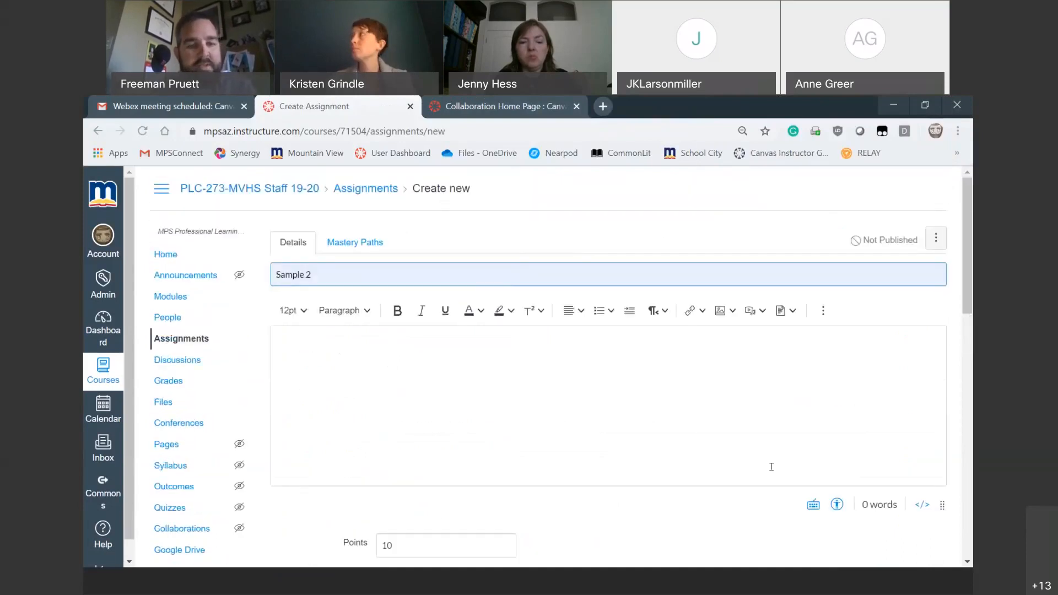
- Require peer reviews for the assignment and have them assigned automatically
{"action": "scroll", "coordinate": [663, 453], "scroll_direction": "down", "scroll_amount": 1}
{"action": "scroll", "coordinate": [664, 453], "scroll_direction": "down", "scroll_amount": 2}
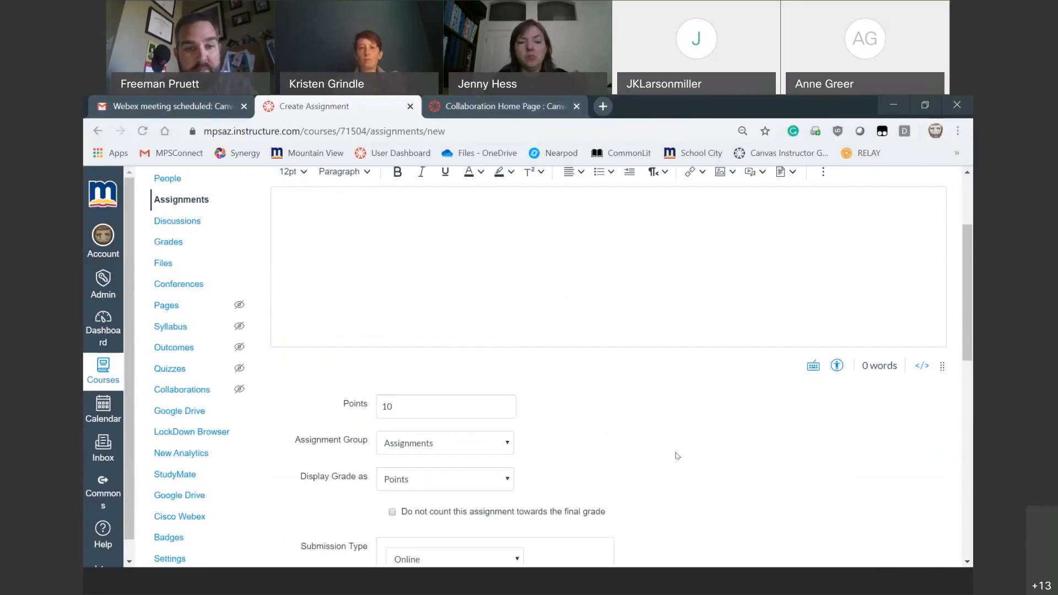
{"action": "scroll", "coordinate": [684, 457], "scroll_direction": "down", "scroll_amount": 4}
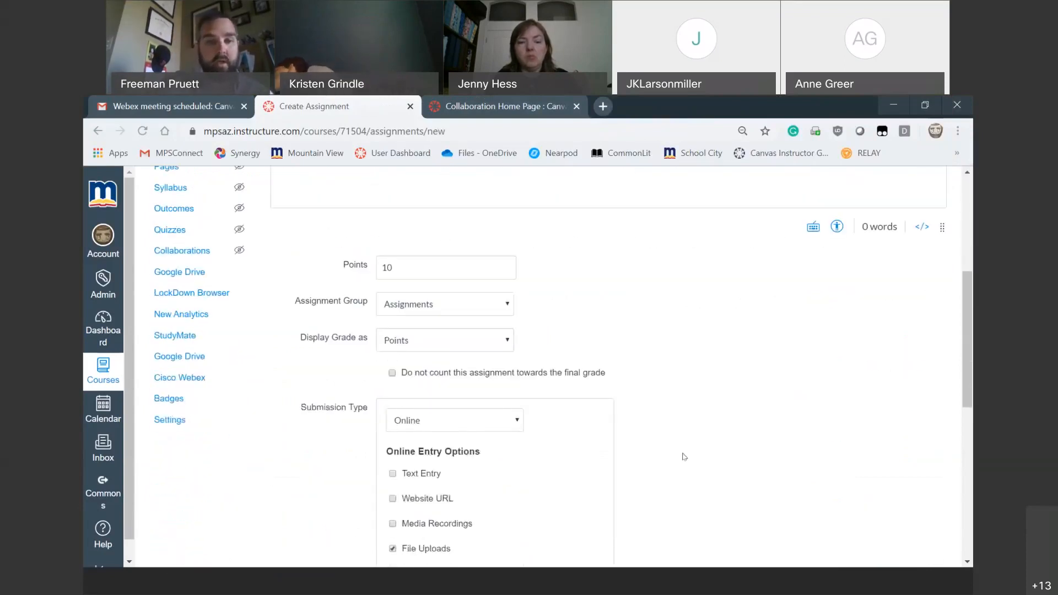
{"action": "scroll", "coordinate": [684, 456], "scroll_direction": "up", "scroll_amount": 1}
{"action": "scroll", "coordinate": [684, 457], "scroll_direction": "down", "scroll_amount": 2}
{"action": "scroll", "coordinate": [694, 467], "scroll_direction": "up", "scroll_amount": 1}
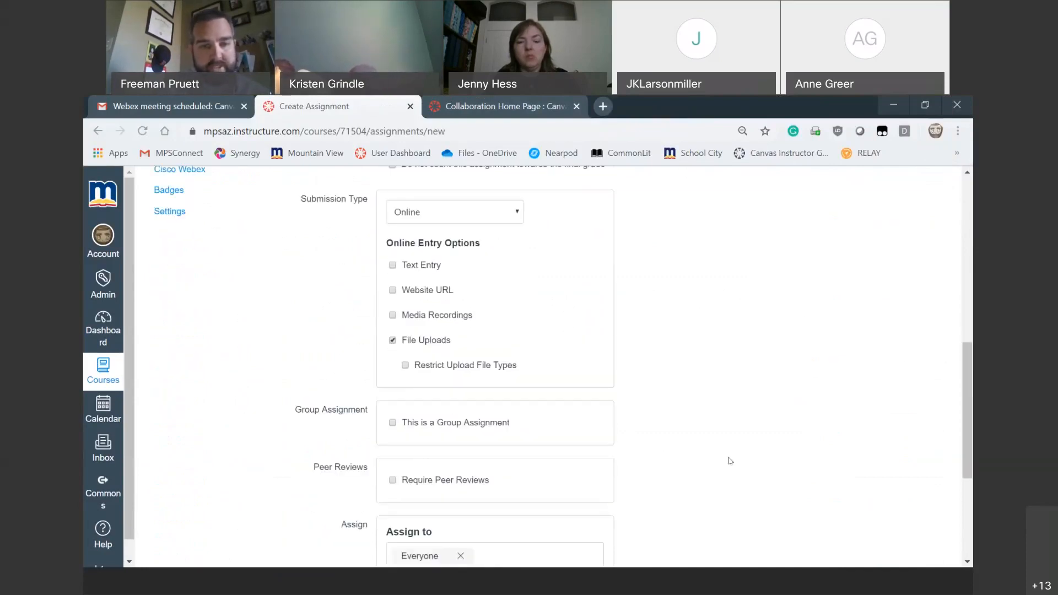
{"action": "scroll", "coordinate": [695, 468], "scroll_direction": "down", "scroll_amount": 1}
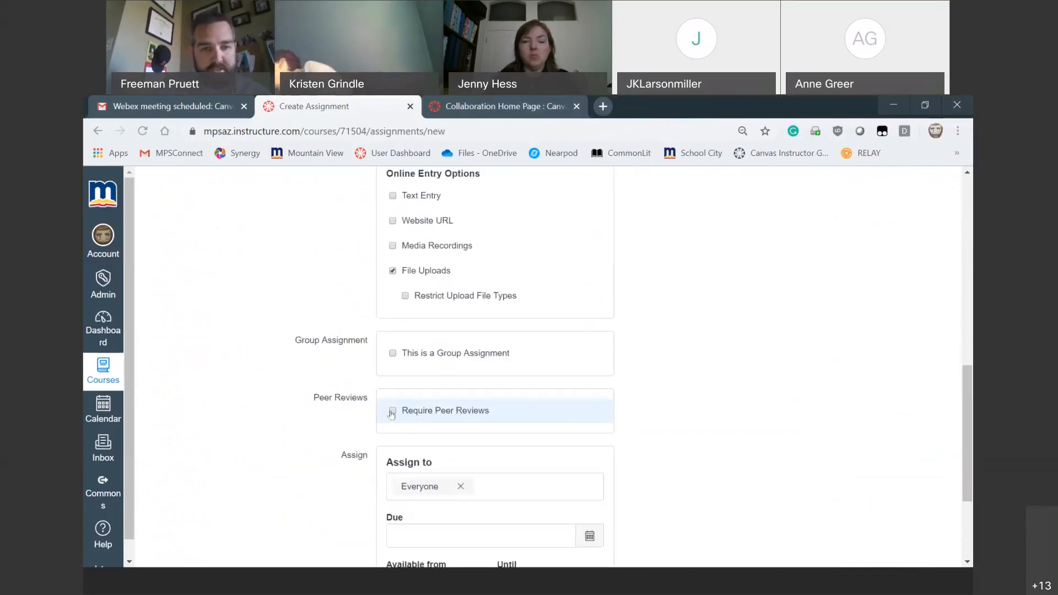
{"action": "left_click", "coordinate": [393, 411]}
{"action": "scroll", "coordinate": [685, 465], "scroll_direction": "down", "scroll_amount": 2}
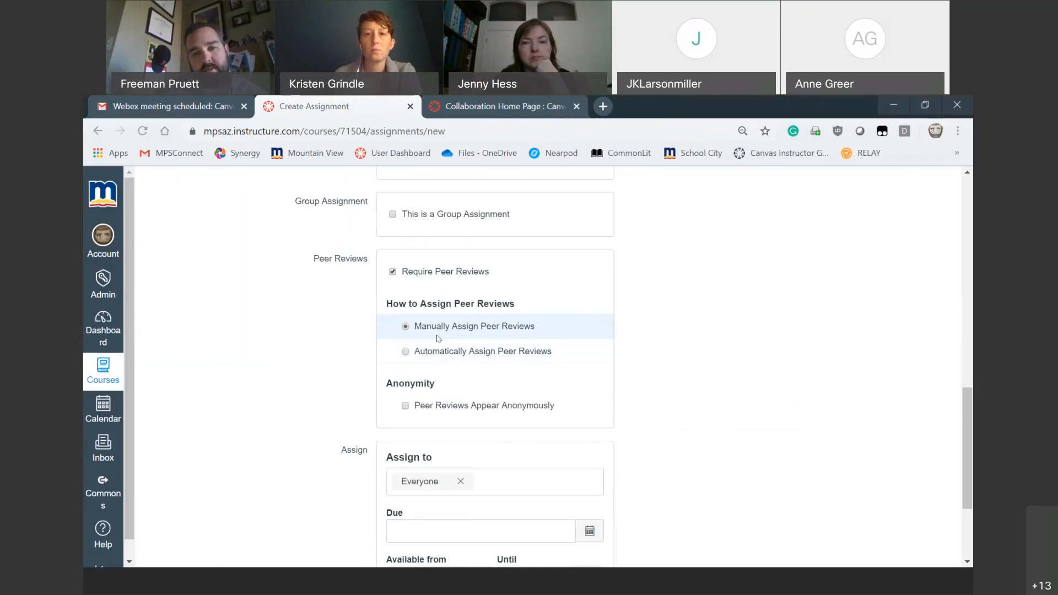
{"action": "left_click", "coordinate": [406, 353]}
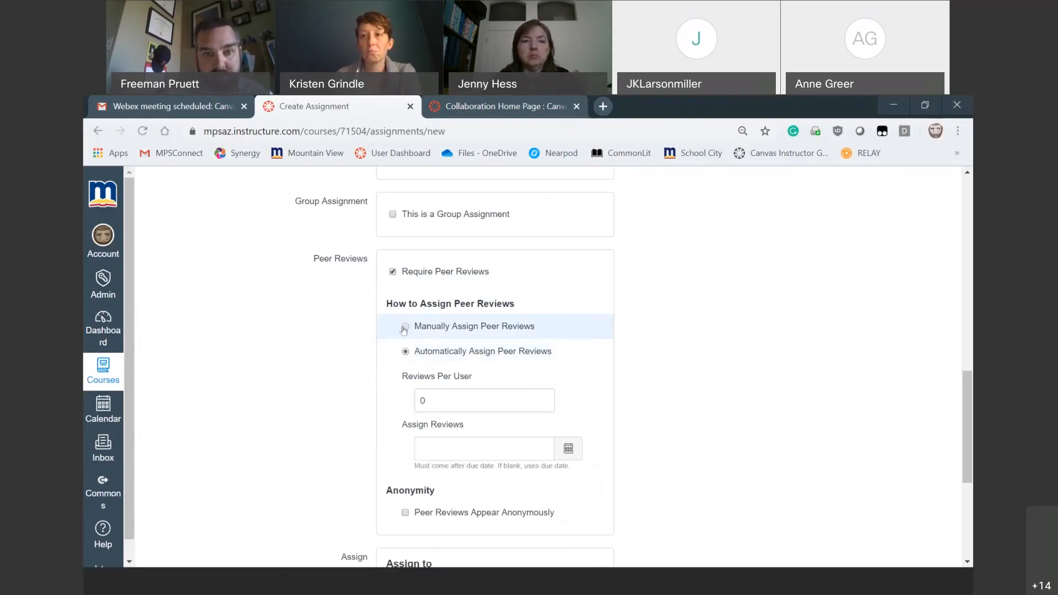
- Compare the manual and automatic peer review options, keep automatic assignment, and set 2 reviews per user
{"action": "left_click", "coordinate": [404, 328]}
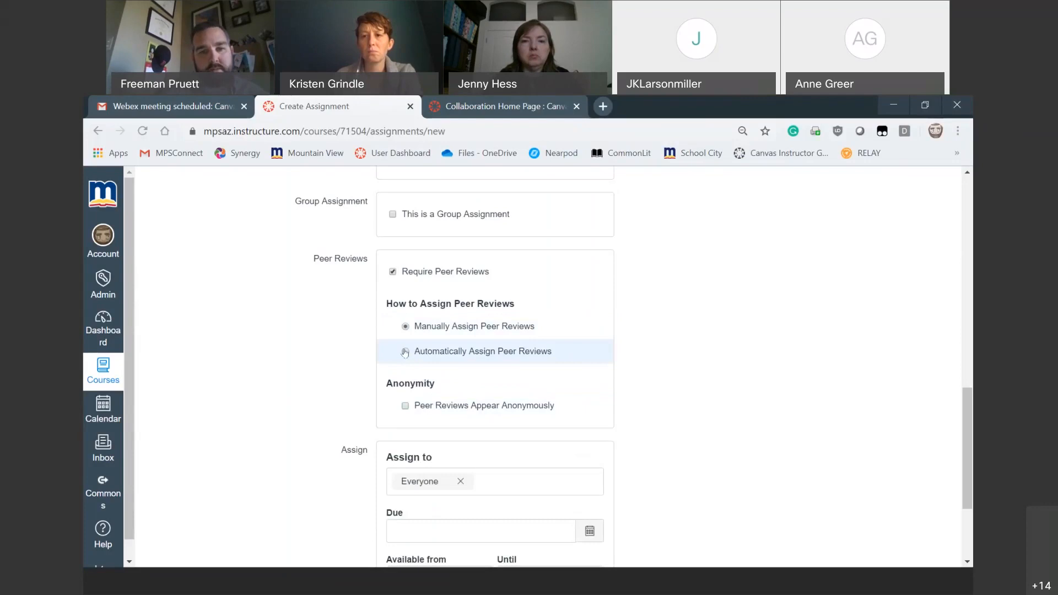
{"action": "left_click", "coordinate": [405, 353]}
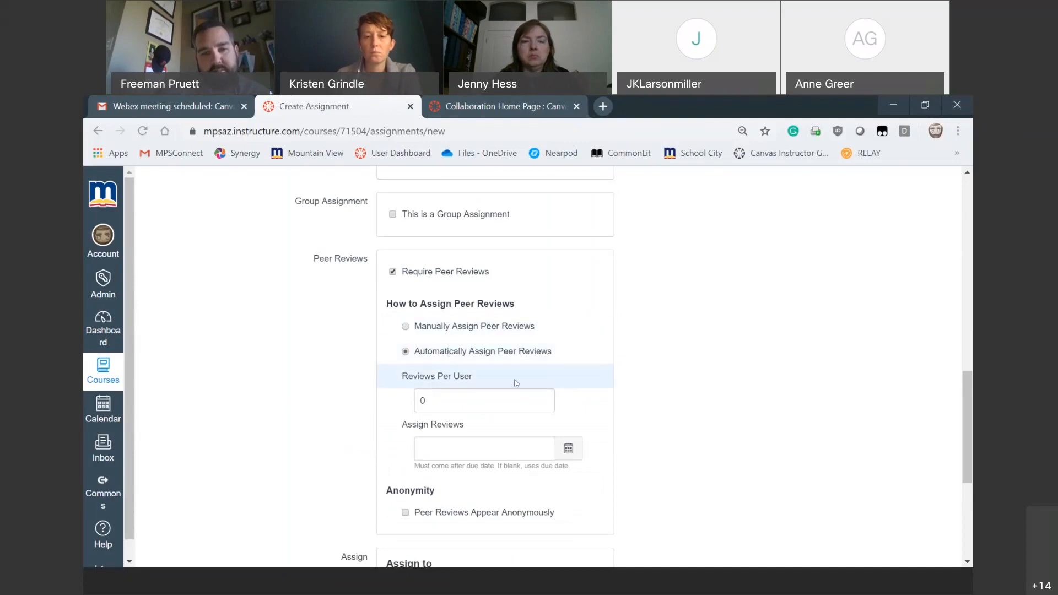
{"action": "double_click", "coordinate": [426, 399]}
{"action": "type", "text": "2"}
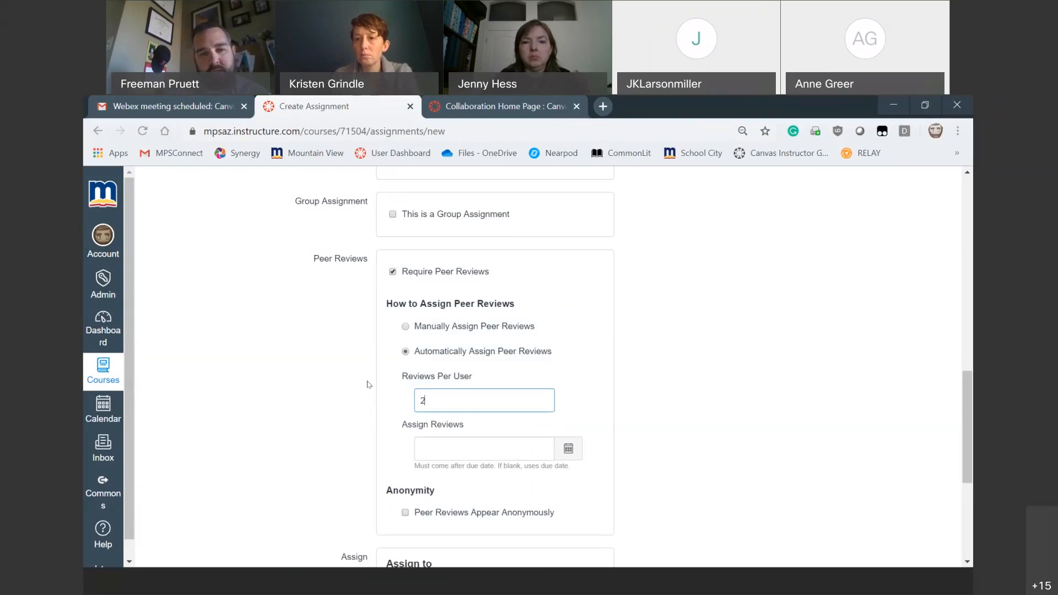
- Set the date for assigning reviews to Apr 16, 2020 and make the peer reviews appear anonymously
{"action": "left_click", "coordinate": [568, 449]}
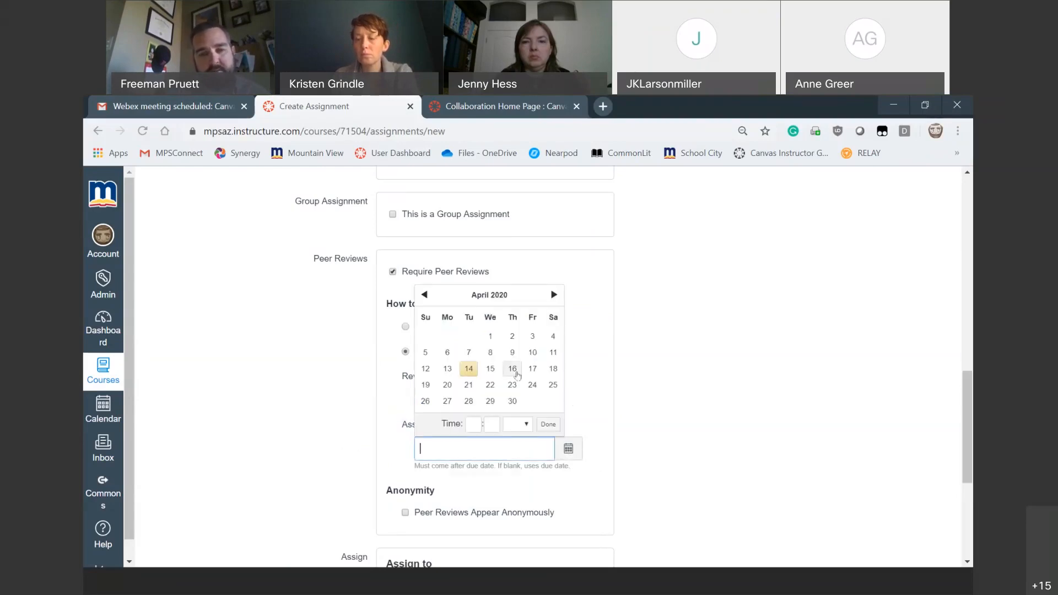
{"action": "left_click", "coordinate": [512, 369]}
{"action": "left_click", "coordinate": [742, 415]}
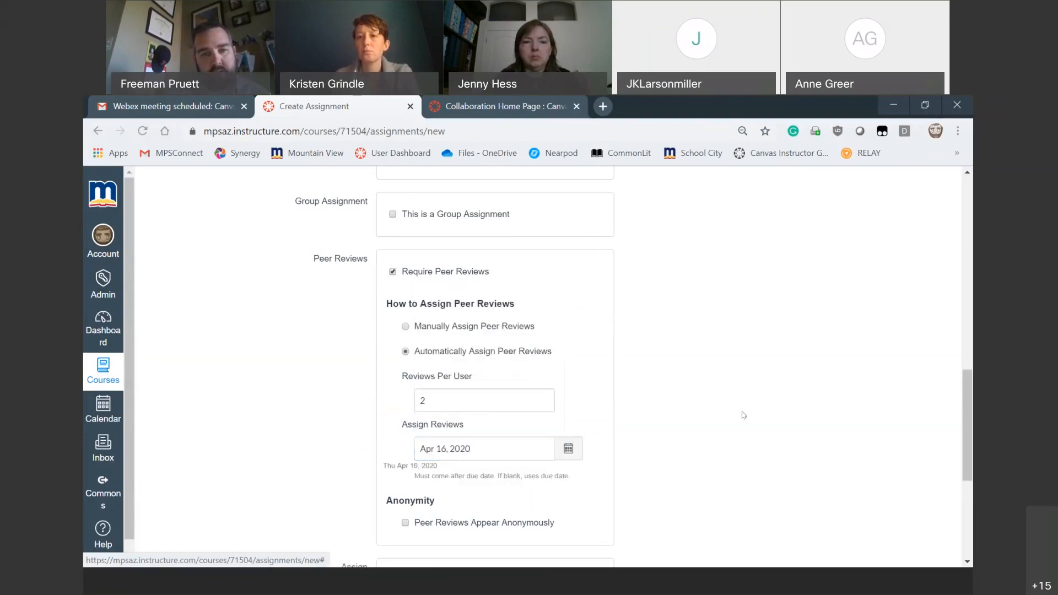
{"action": "scroll", "coordinate": [686, 422], "scroll_direction": "down", "scroll_amount": 3}
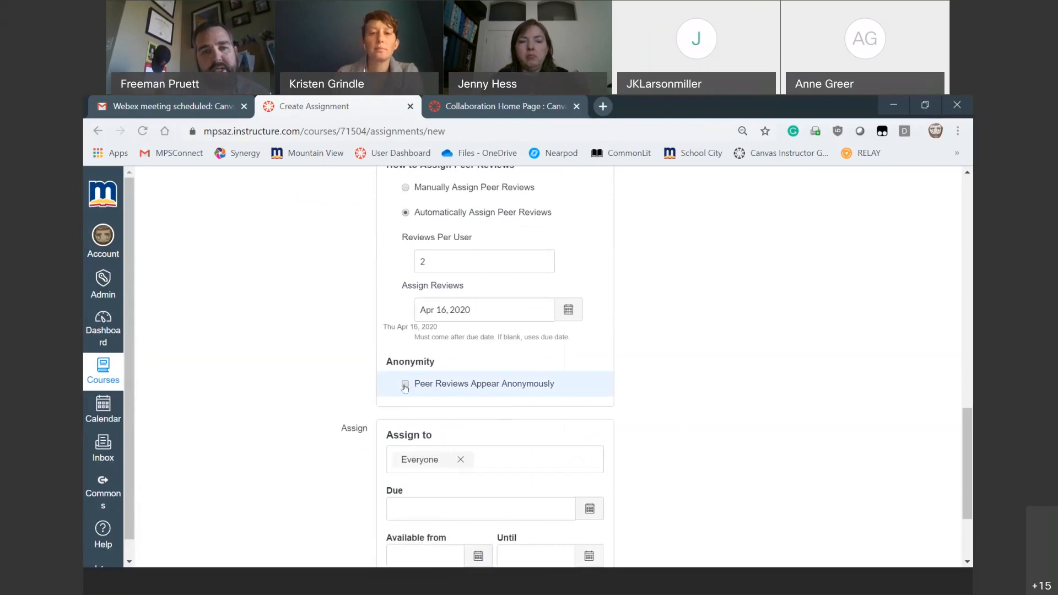
{"action": "left_click", "coordinate": [405, 385]}
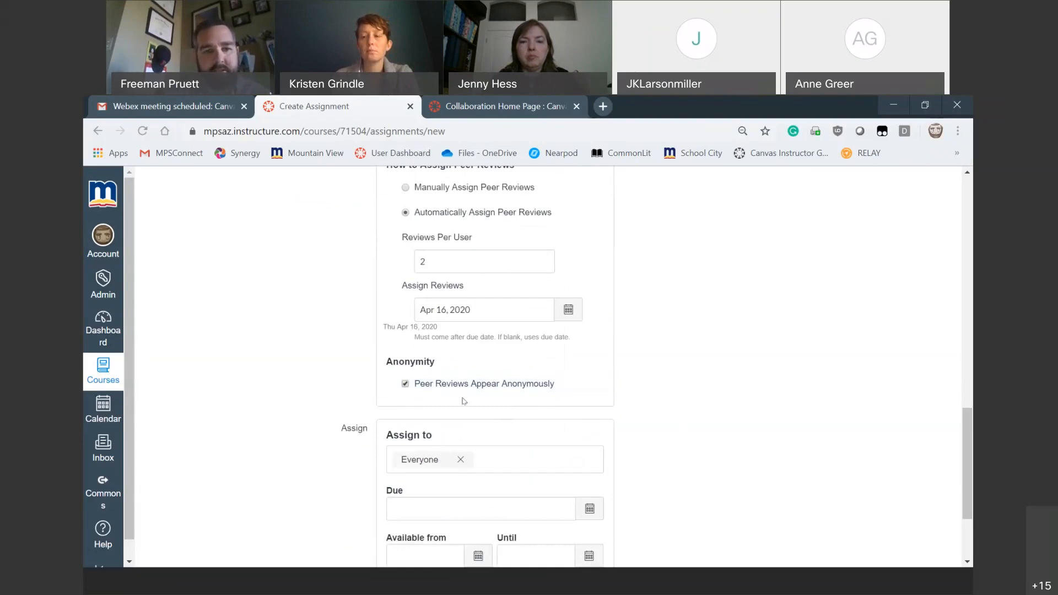
- Look over the assignment form from title to assignment dates, including its submission, group and peer review settings
{"action": "scroll", "coordinate": [678, 416], "scroll_direction": "up", "scroll_amount": 15}
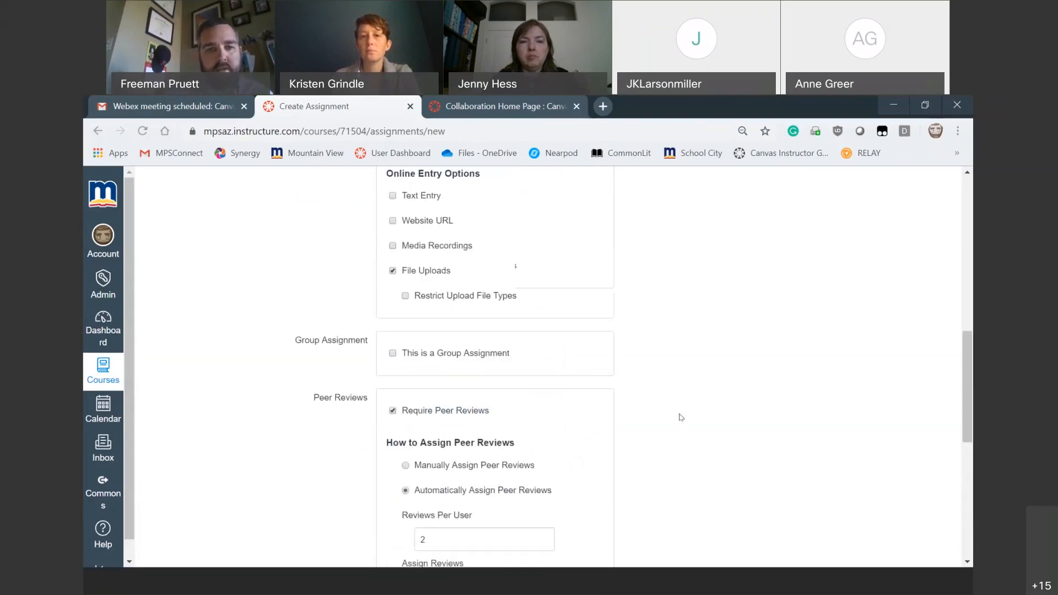
{"action": "scroll", "coordinate": [681, 417], "scroll_direction": "down", "scroll_amount": 20}
{"action": "scroll", "coordinate": [681, 417], "scroll_direction": "up", "scroll_amount": 8}
{"action": "scroll", "coordinate": [681, 417], "scroll_direction": "down", "scroll_amount": 1}
{"action": "scroll", "coordinate": [681, 417], "scroll_direction": "down", "scroll_amount": 6}
{"action": "scroll", "coordinate": [681, 417], "scroll_direction": "up", "scroll_amount": 12}
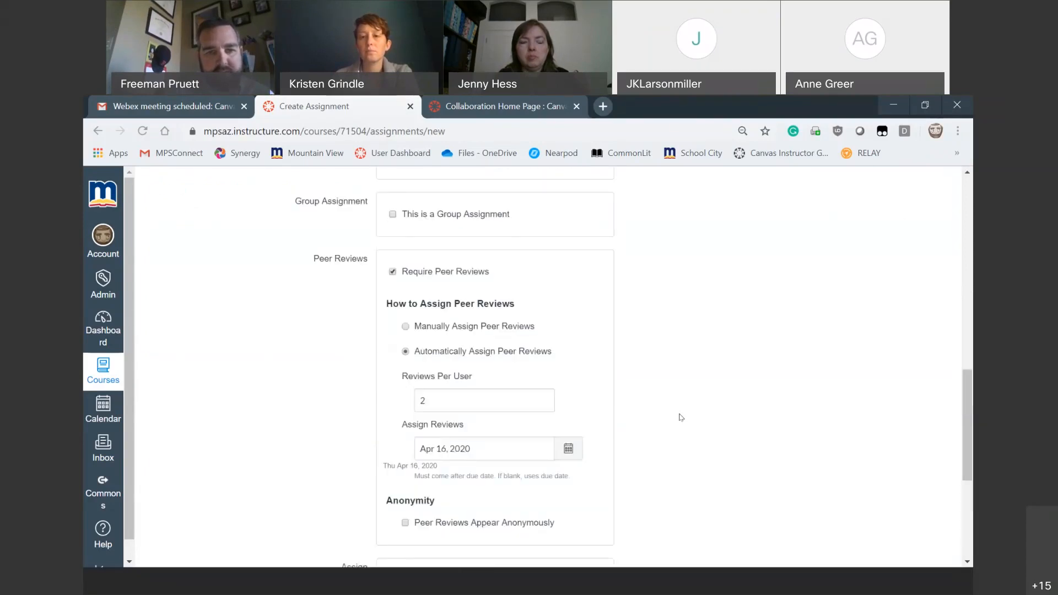
{"action": "scroll", "coordinate": [678, 415], "scroll_direction": "up", "scroll_amount": 4}
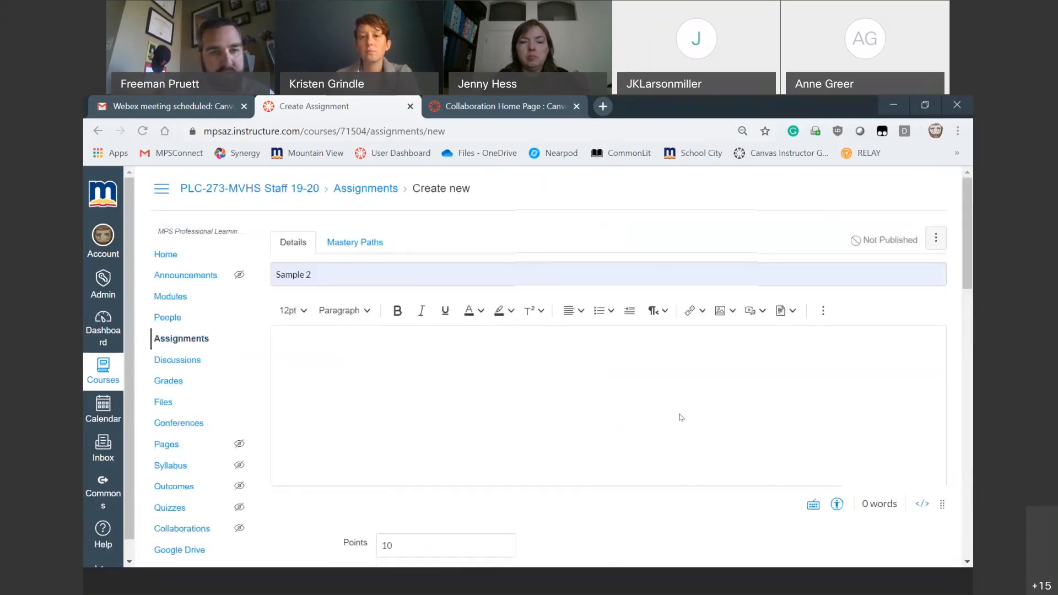
{"action": "scroll", "coordinate": [775, 488], "scroll_direction": "down", "scroll_amount": 8}
{"action": "scroll", "coordinate": [775, 488], "scroll_direction": "down", "scroll_amount": 4}
{"action": "scroll", "coordinate": [775, 488], "scroll_direction": "up", "scroll_amount": 2}
{"action": "scroll", "coordinate": [775, 488], "scroll_direction": "down", "scroll_amount": 2}
{"action": "scroll", "coordinate": [775, 488], "scroll_direction": "up", "scroll_amount": 5}
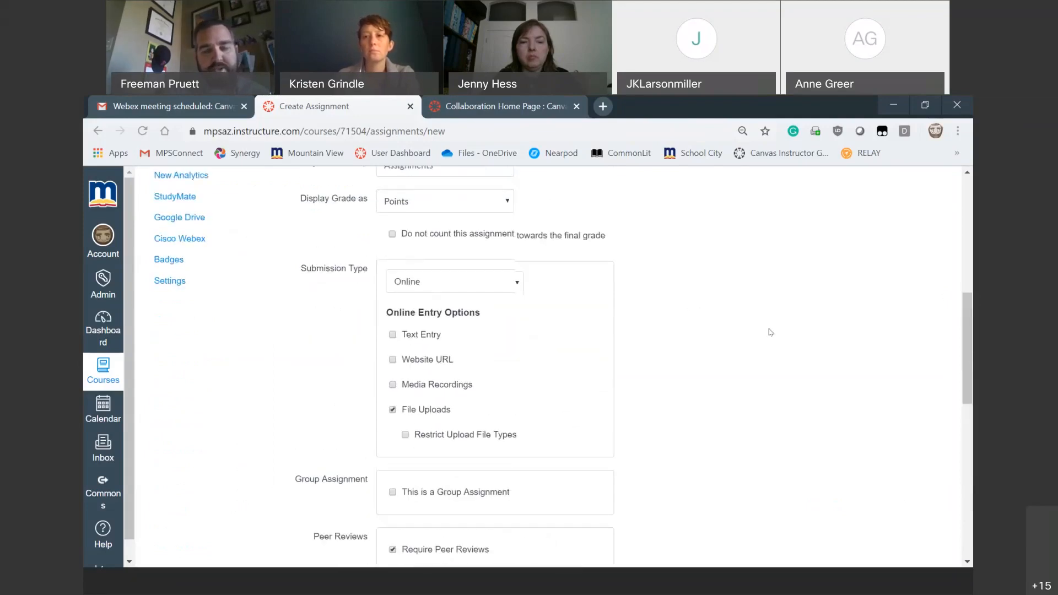
{"action": "scroll", "coordinate": [739, 407], "scroll_direction": "down", "scroll_amount": 2}
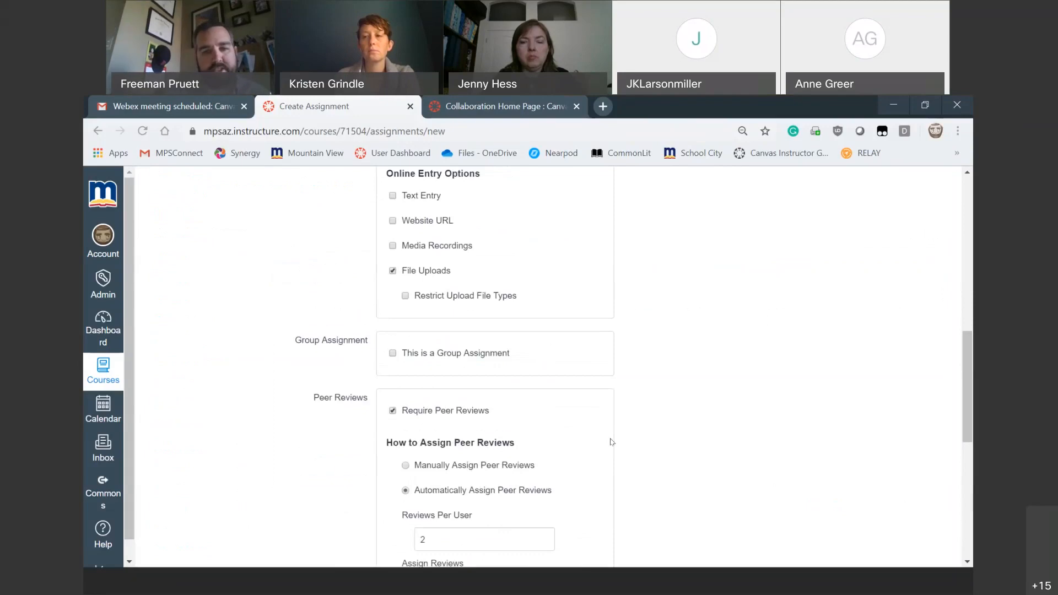
{"action": "scroll", "coordinate": [719, 464], "scroll_direction": "down", "scroll_amount": 1}
{"action": "scroll", "coordinate": [720, 464], "scroll_direction": "up", "scroll_amount": 1}
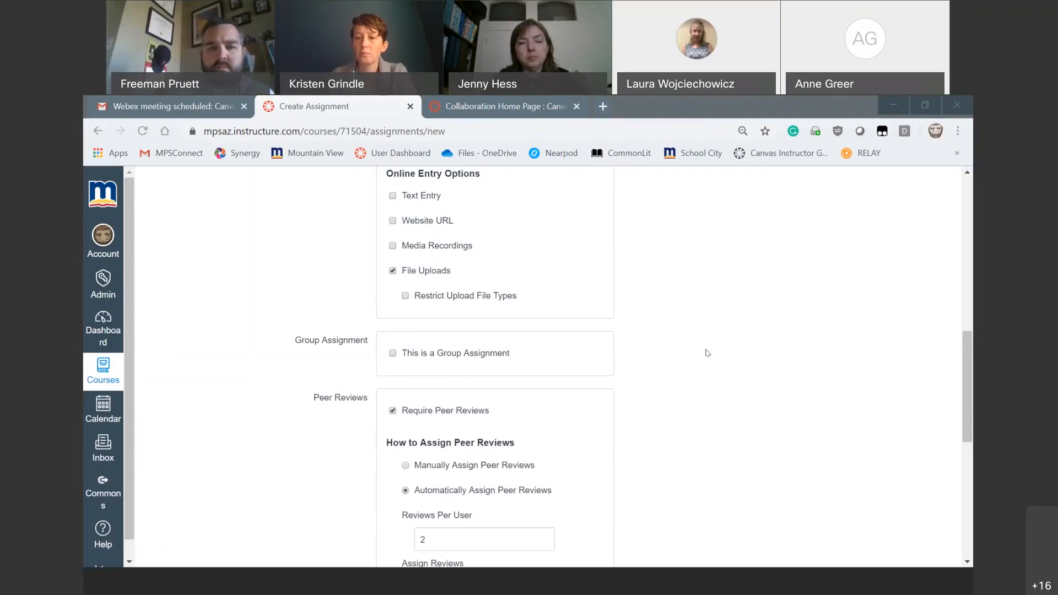
{"action": "scroll", "coordinate": [708, 353], "scroll_direction": "down", "scroll_amount": 3}
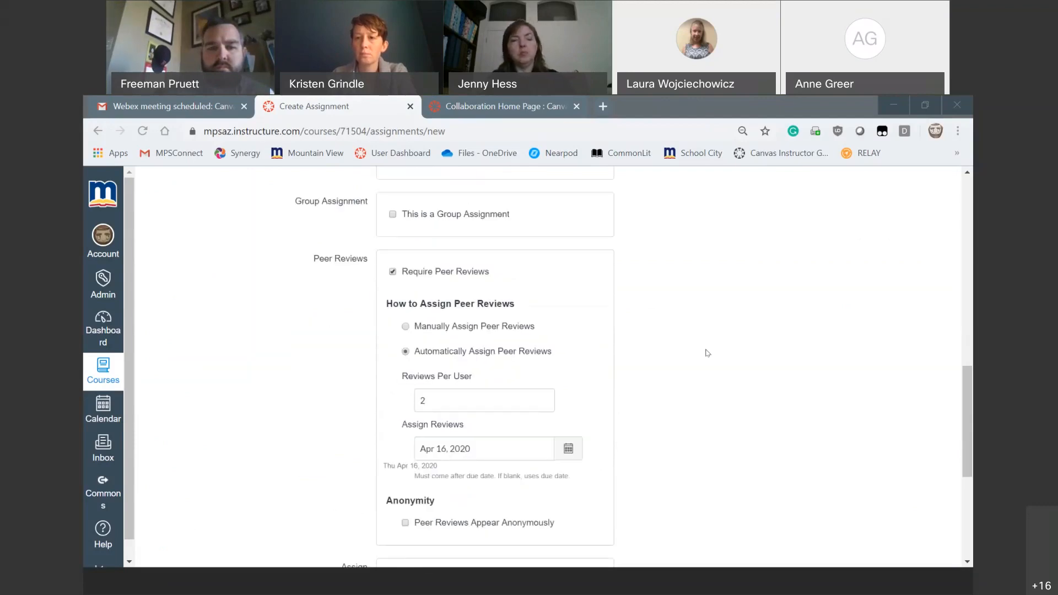
{"action": "scroll", "coordinate": [707, 353], "scroll_direction": "down", "scroll_amount": 1}
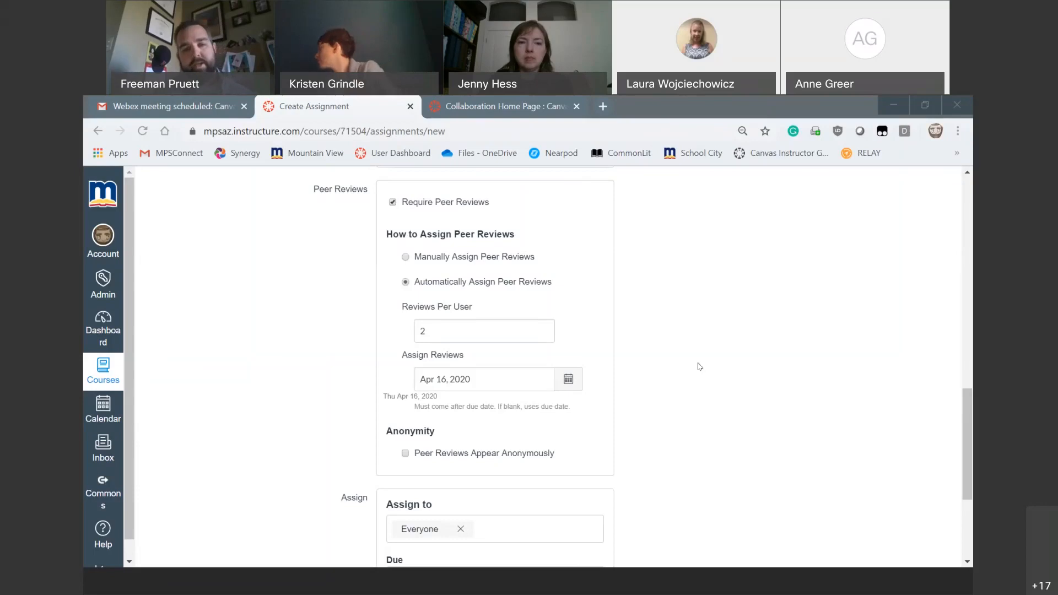
{"action": "scroll", "coordinate": [671, 416], "scroll_direction": "up", "scroll_amount": 15}
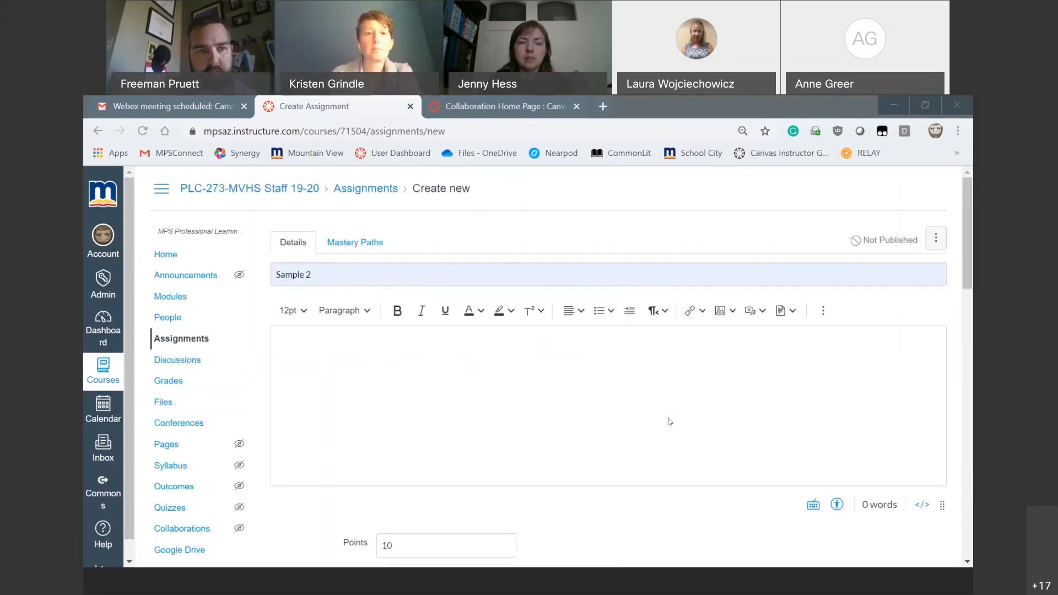
{"action": "scroll", "coordinate": [670, 421], "scroll_direction": "down", "scroll_amount": 20}
{"action": "scroll", "coordinate": [696, 430], "scroll_direction": "up", "scroll_amount": 20}
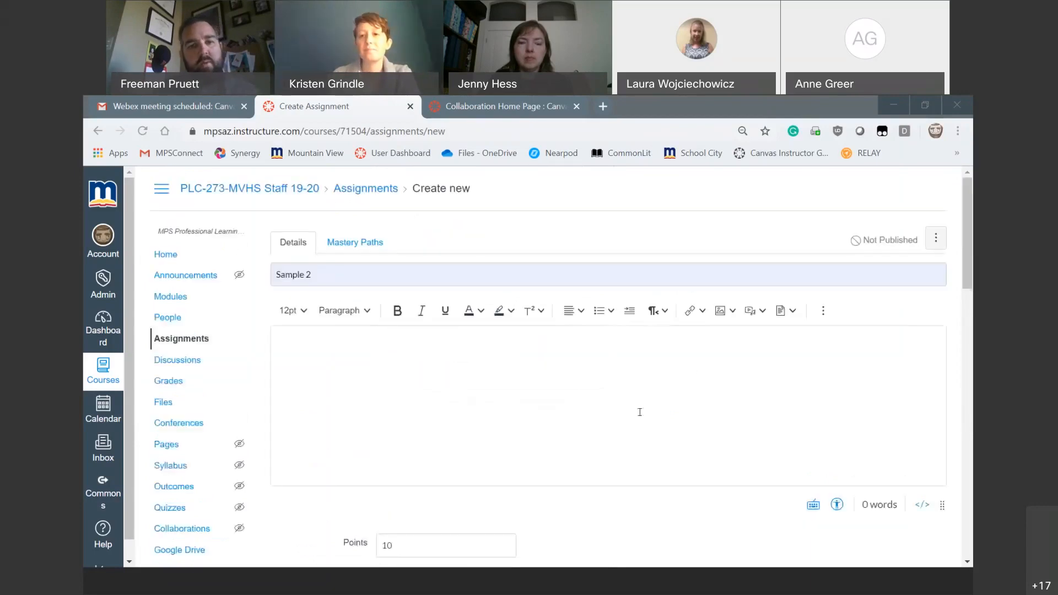
- Leave the unsaved assignment and open the peer reviews page of the existing Peer Review Practice Assignment
{"action": "left_click", "coordinate": [184, 339]}
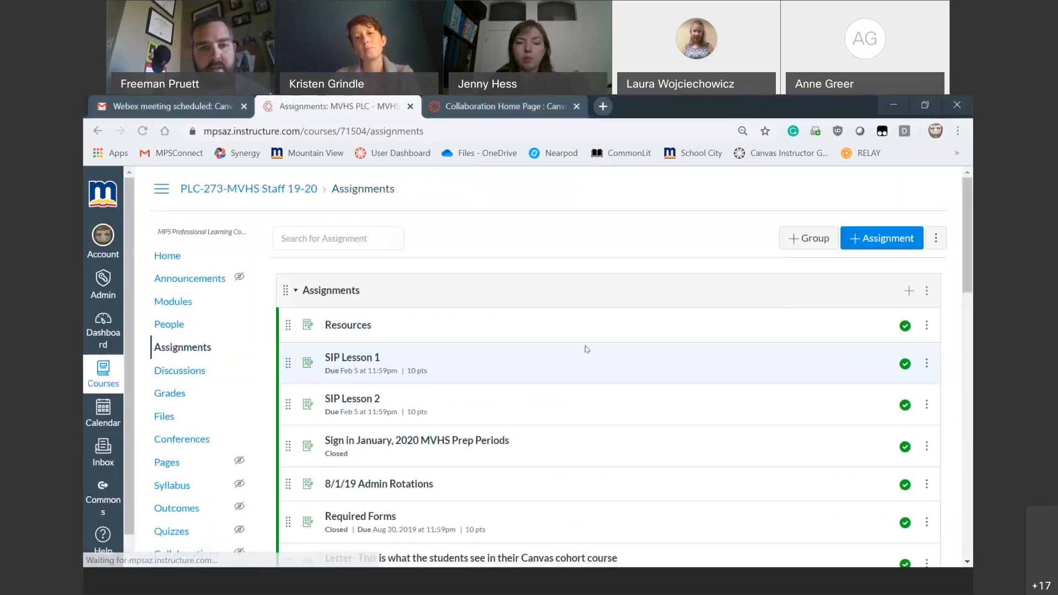
{"action": "scroll", "coordinate": [586, 349], "scroll_direction": "down", "scroll_amount": 15}
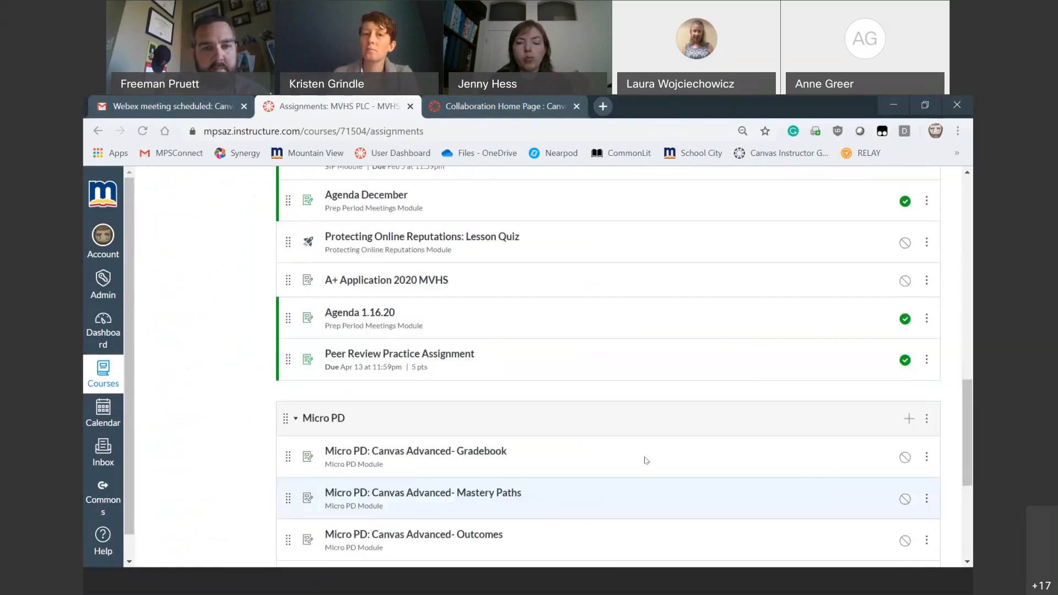
{"action": "left_click", "coordinate": [391, 358]}
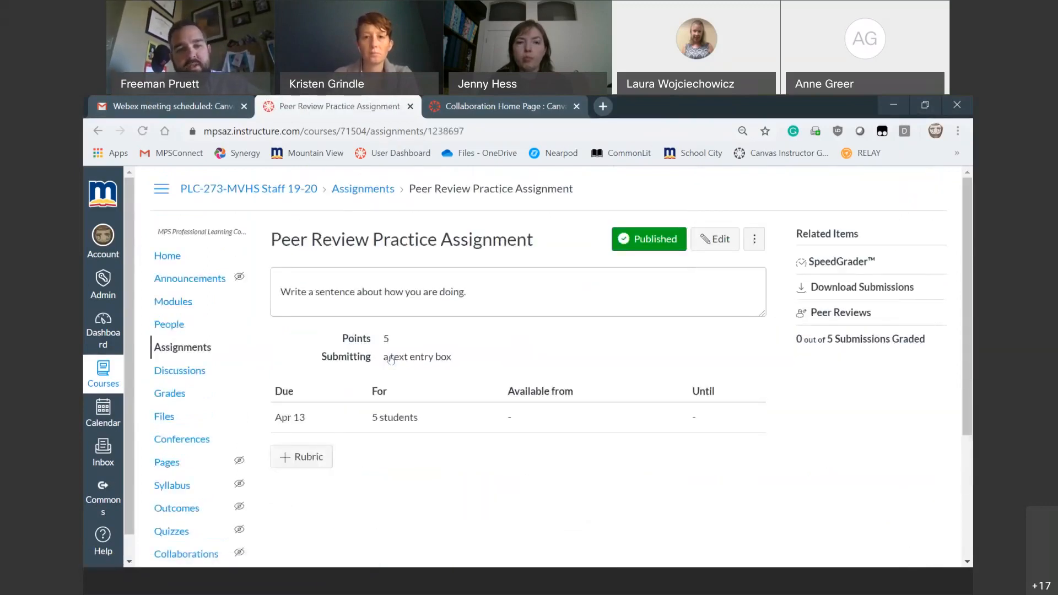
{"action": "left_click", "coordinate": [726, 113]}
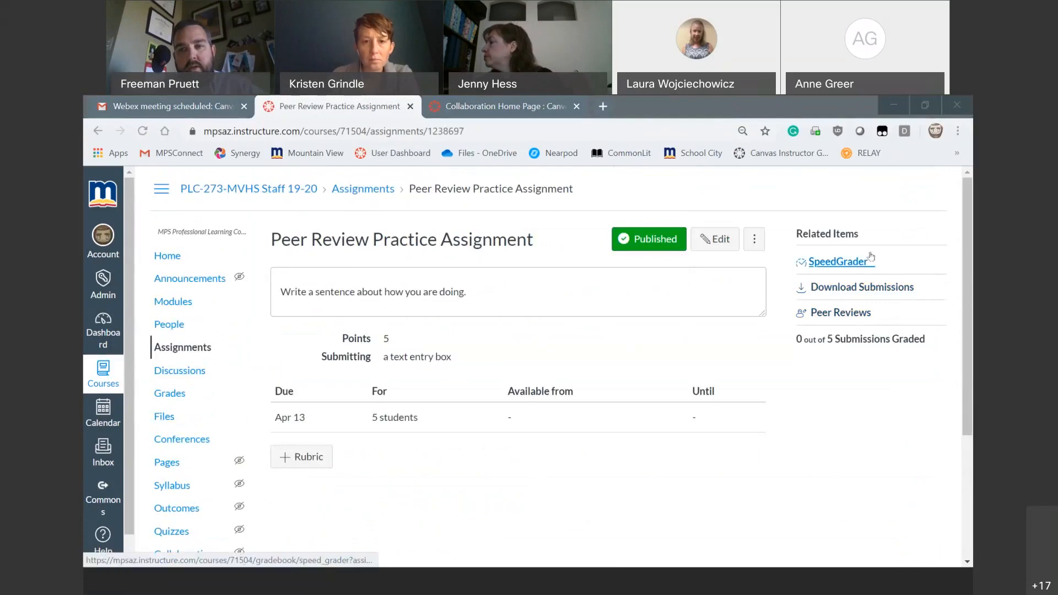
{"action": "left_click", "coordinate": [845, 312]}
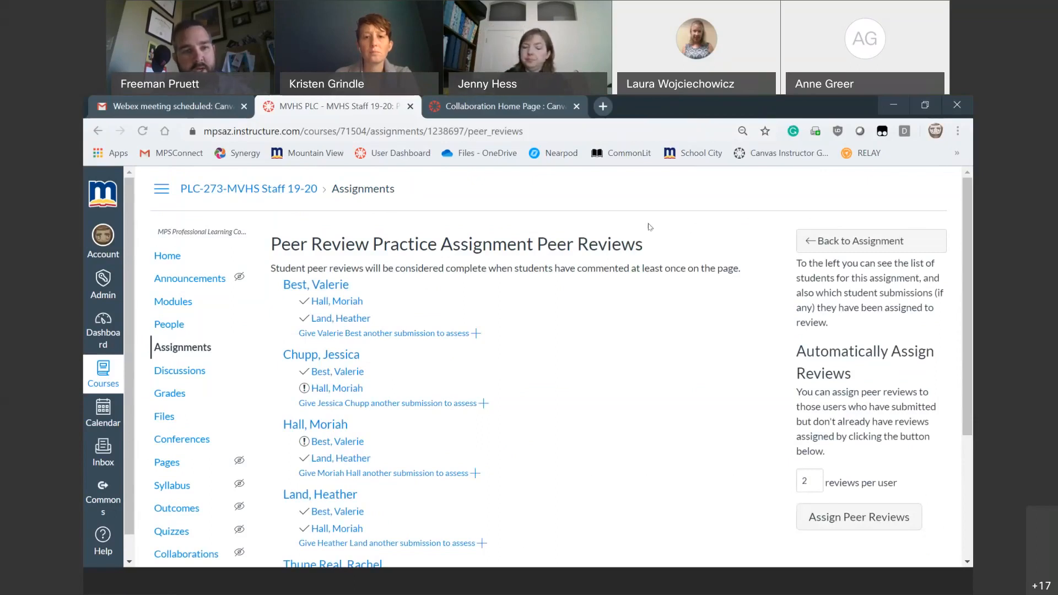
- Examine which submissions each student has been assigned to review and the completion status of each review
{"action": "scroll", "coordinate": [649, 227], "scroll_direction": "down", "scroll_amount": 1}
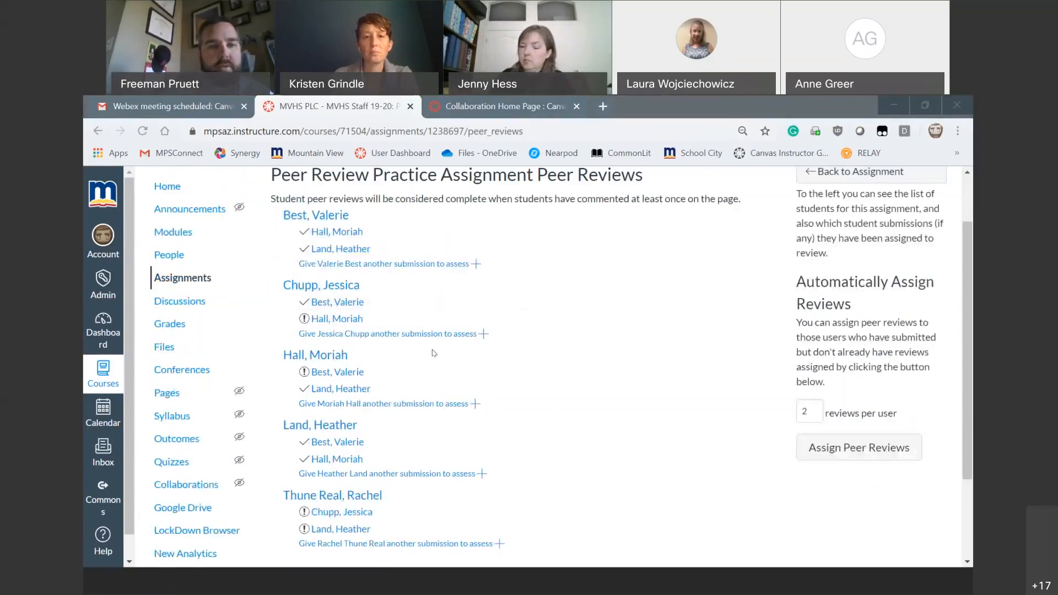
{"action": "scroll", "coordinate": [590, 378], "scroll_direction": "up", "scroll_amount": 2}
{"action": "scroll", "coordinate": [595, 386], "scroll_direction": "down", "scroll_amount": 3}
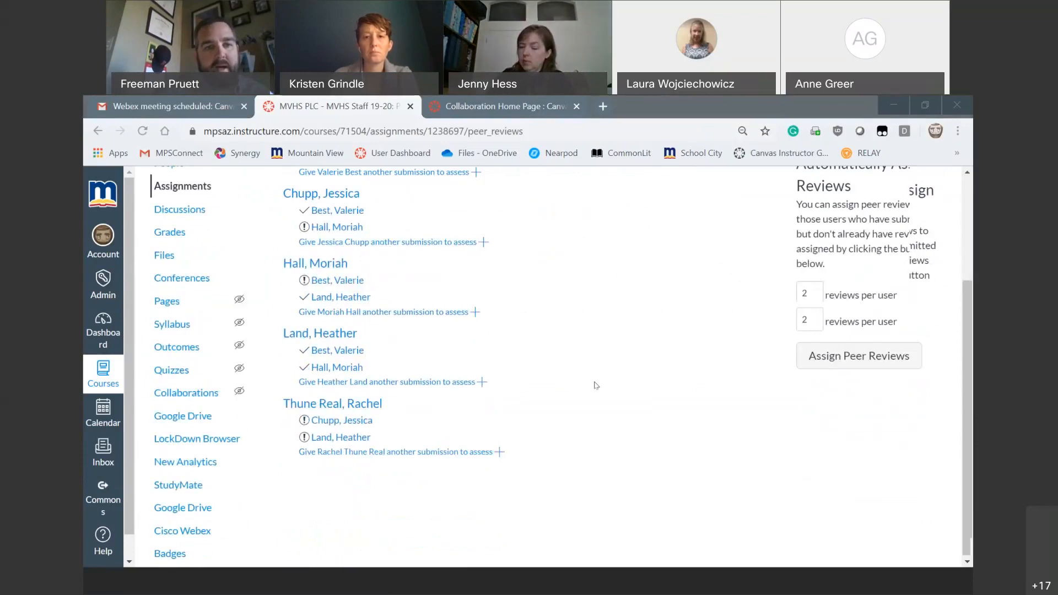
{"action": "scroll", "coordinate": [333, 283], "scroll_direction": "up", "scroll_amount": 3}
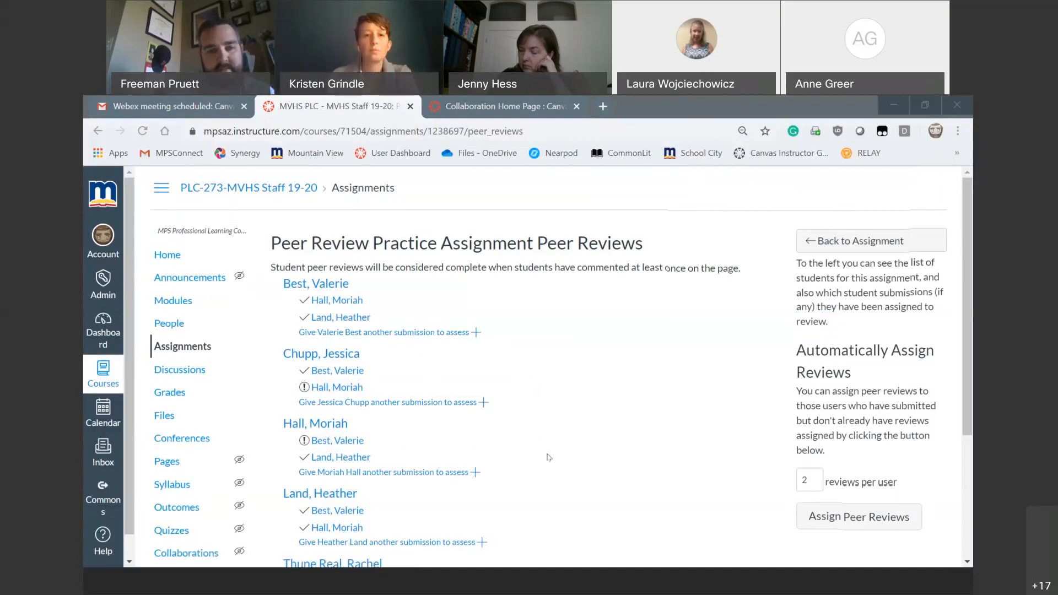
{"action": "scroll", "coordinate": [549, 457], "scroll_direction": "down", "scroll_amount": 3}
{"action": "scroll", "coordinate": [548, 457], "scroll_direction": "up", "scroll_amount": 3}
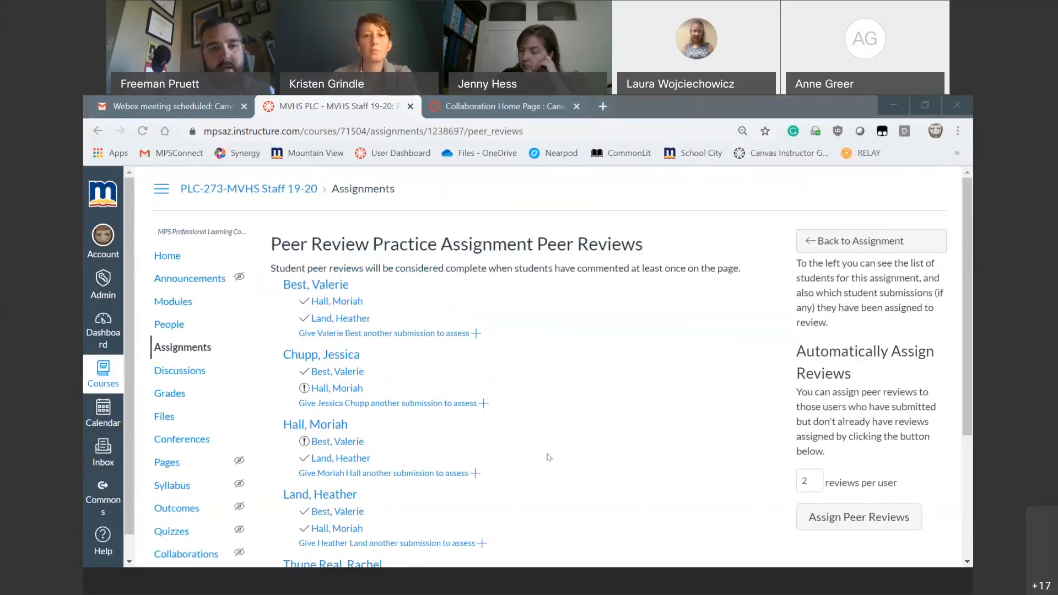
{"action": "scroll", "coordinate": [549, 456], "scroll_direction": "down", "scroll_amount": 4}
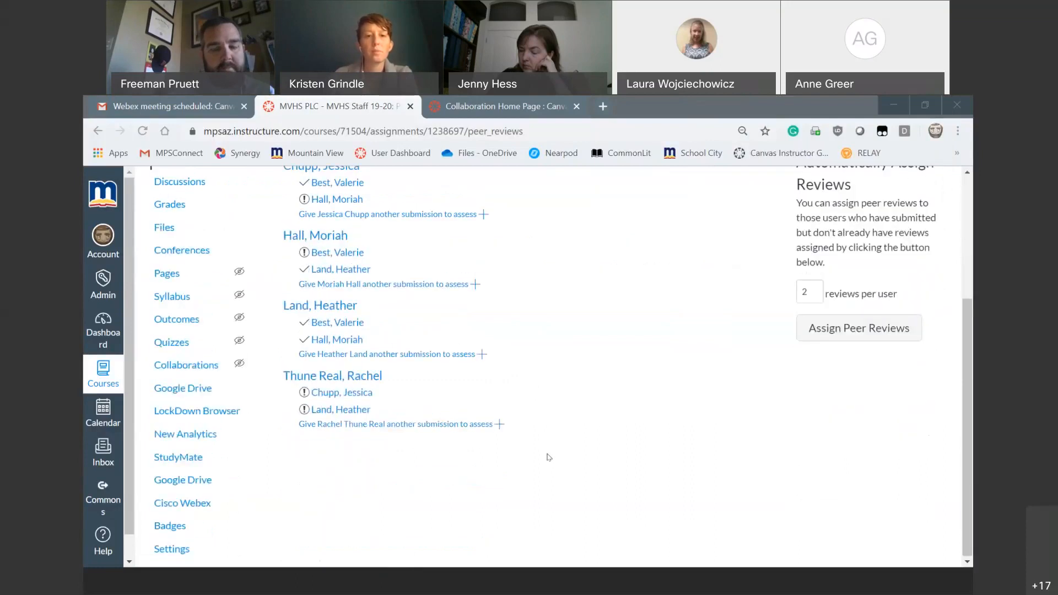
{"action": "scroll", "coordinate": [549, 457], "scroll_direction": "up", "scroll_amount": 4}
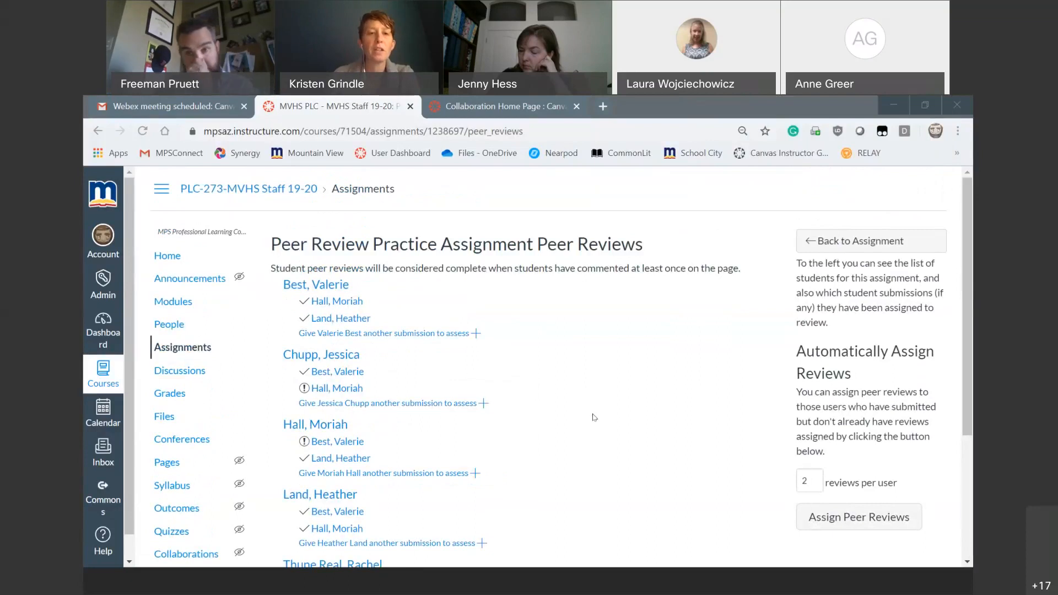
- Inspect the options for removing a review, giving a student another submission, and automatically assigning peer reviews
{"action": "mouse_move", "coordinate": [514, 323]}
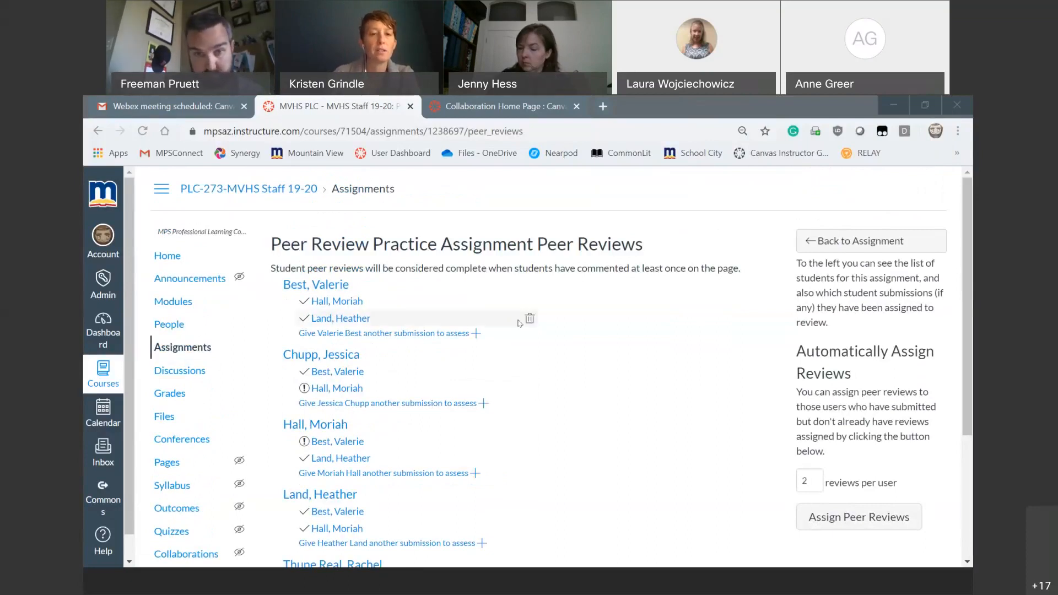
{"action": "mouse_move", "coordinate": [452, 391]}
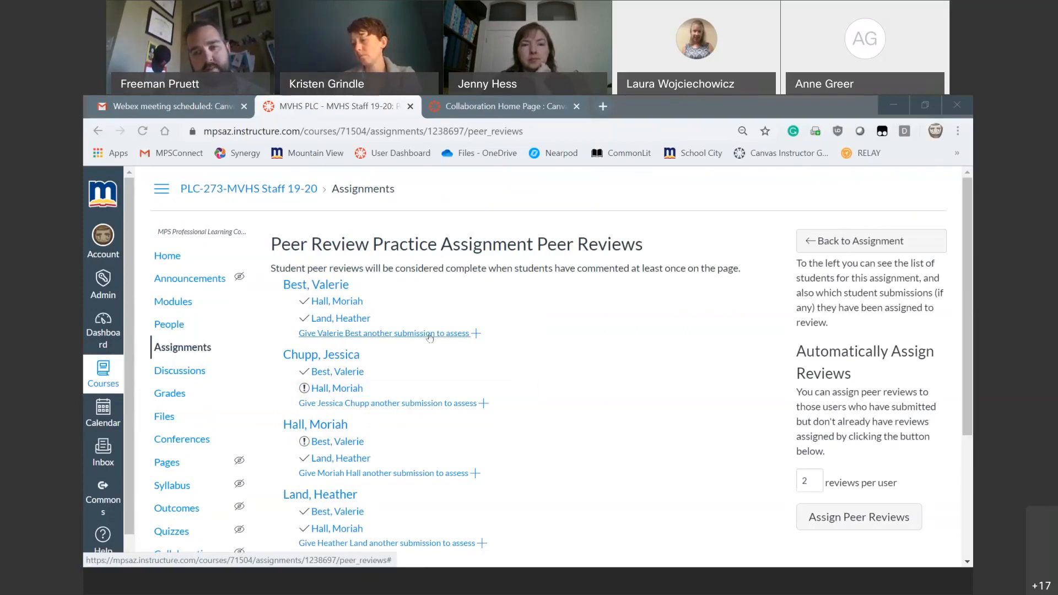
{"action": "scroll", "coordinate": [869, 402], "scroll_direction": "down", "scroll_amount": 1}
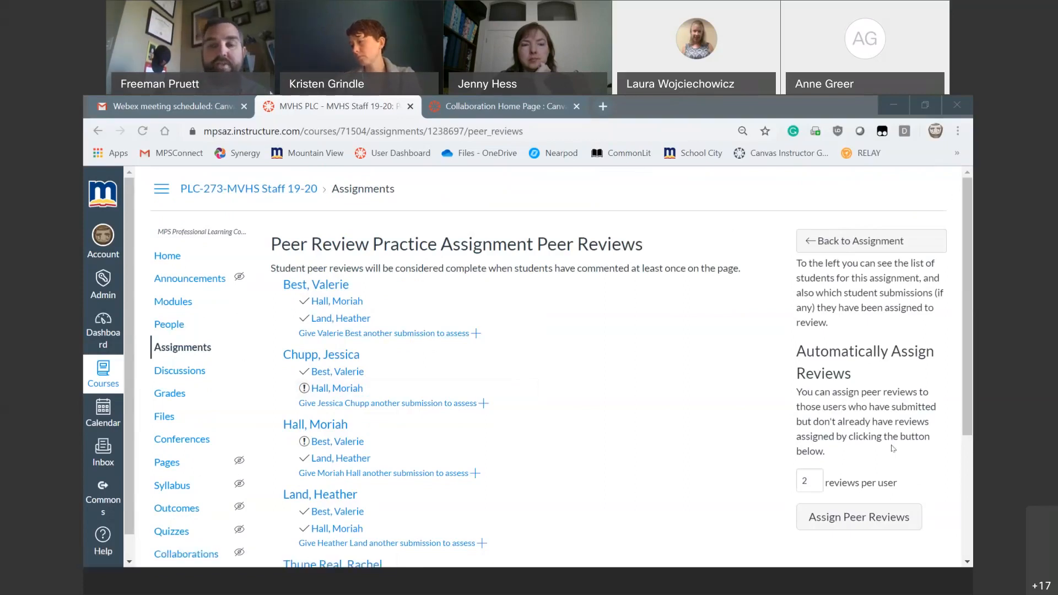
{"action": "scroll", "coordinate": [869, 402], "scroll_direction": "up", "scroll_amount": 1}
{"action": "scroll", "coordinate": [859, 404], "scroll_direction": "down", "scroll_amount": 2}
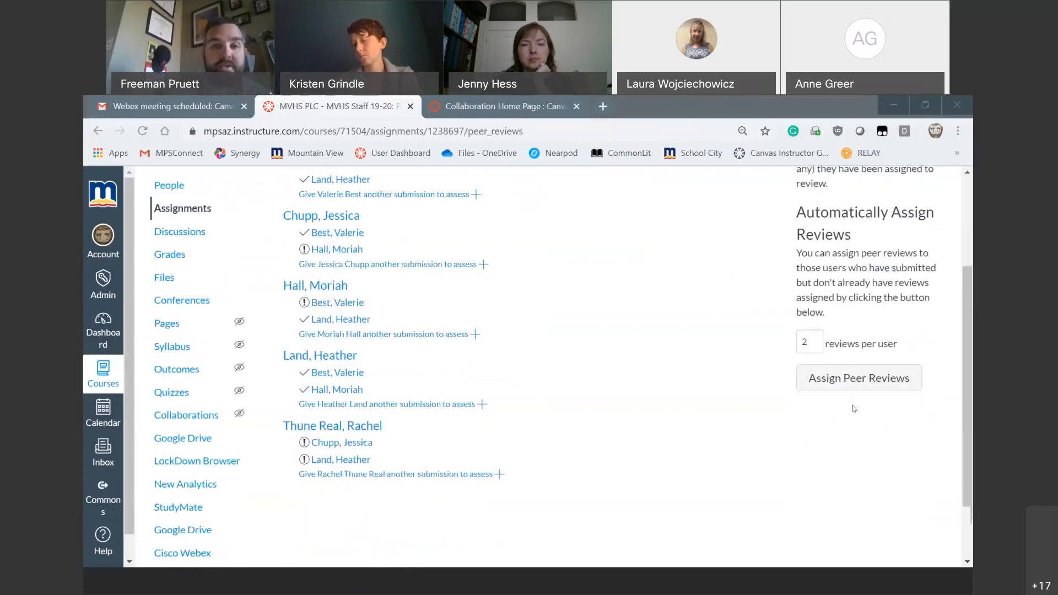
{"action": "scroll", "coordinate": [465, 385], "scroll_direction": "up", "scroll_amount": 2}
{"action": "scroll", "coordinate": [440, 369], "scroll_direction": "down", "scroll_amount": 2}
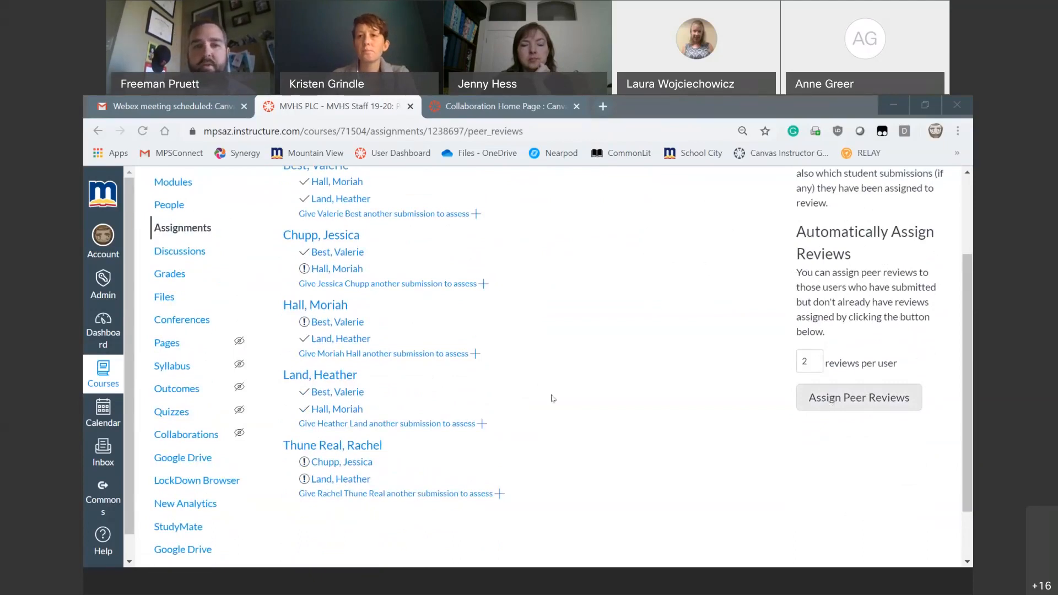
{"action": "scroll", "coordinate": [636, 418], "scroll_direction": "up", "scroll_amount": 3}
{"action": "scroll", "coordinate": [636, 417], "scroll_direction": "down", "scroll_amount": 3}
{"action": "scroll", "coordinate": [636, 418], "scroll_direction": "up", "scroll_amount": 3}
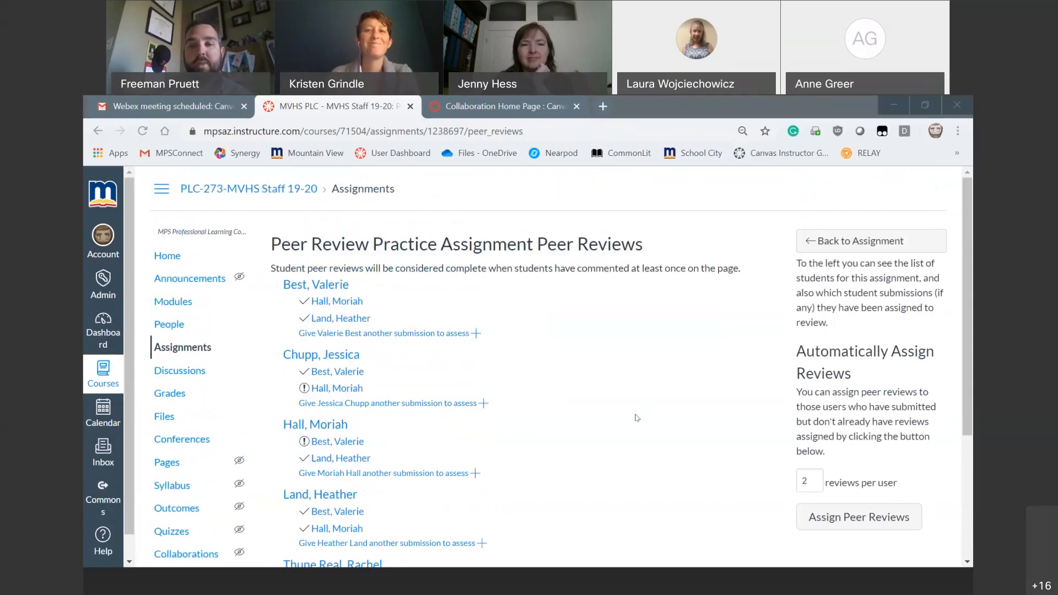
{"action": "scroll", "coordinate": [863, 457], "scroll_direction": "down", "scroll_amount": 1}
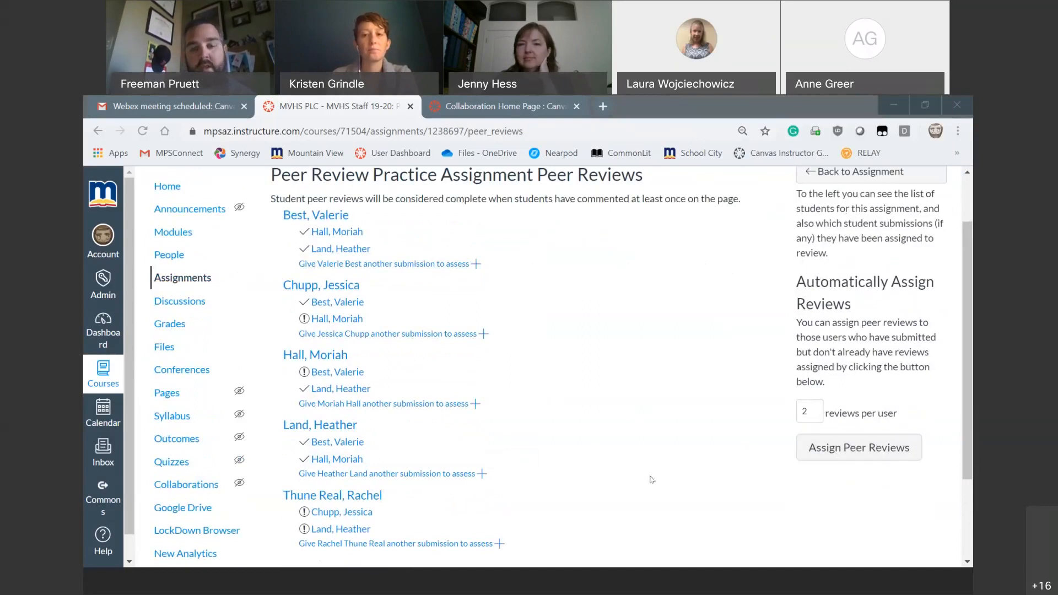
- Open the submission of the first student on the peer reviews list and examine its text and peer comments
{"action": "scroll", "coordinate": [650, 476], "scroll_direction": "up", "scroll_amount": 2}
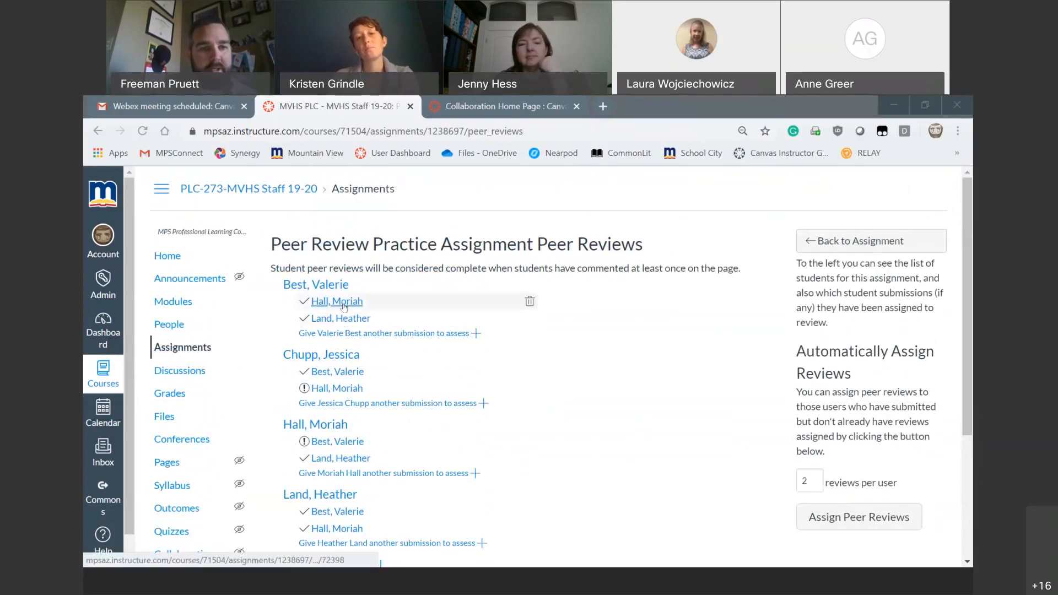
{"action": "left_click", "coordinate": [323, 290]}
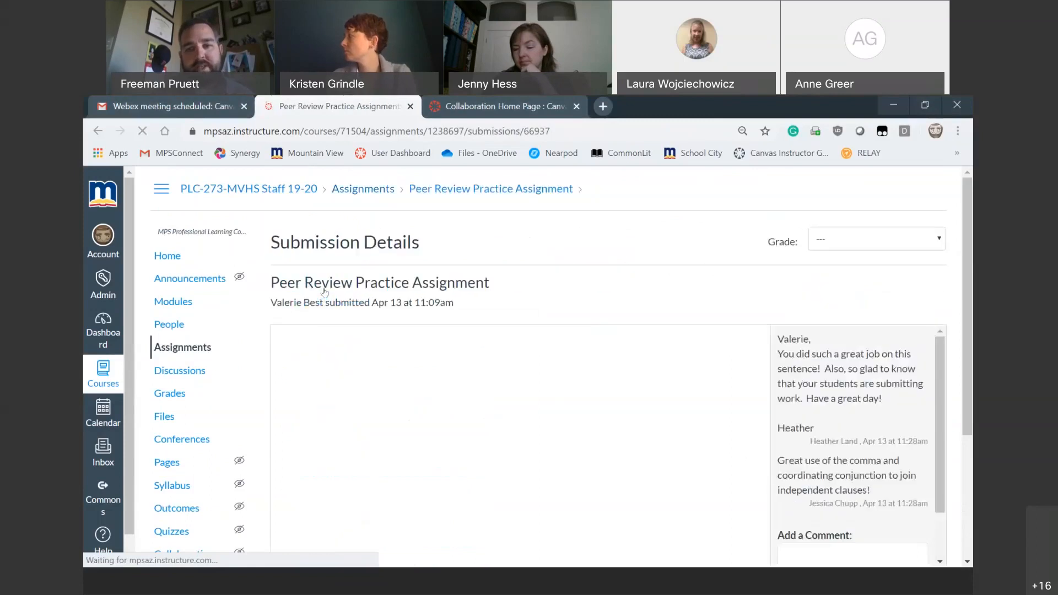
{"action": "scroll", "coordinate": [777, 454], "scroll_direction": "down", "scroll_amount": 1}
{"action": "scroll", "coordinate": [773, 453], "scroll_direction": "up", "scroll_amount": 1}
{"action": "scroll", "coordinate": [727, 413], "scroll_direction": "down", "scroll_amount": 2}
{"action": "scroll", "coordinate": [727, 413], "scroll_direction": "up", "scroll_amount": 2}
{"action": "scroll", "coordinate": [727, 417], "scroll_direction": "down", "scroll_amount": 2}
{"action": "scroll", "coordinate": [727, 417], "scroll_direction": "down", "scroll_amount": 1}
{"action": "scroll", "coordinate": [727, 417], "scroll_direction": "up", "scroll_amount": 3}
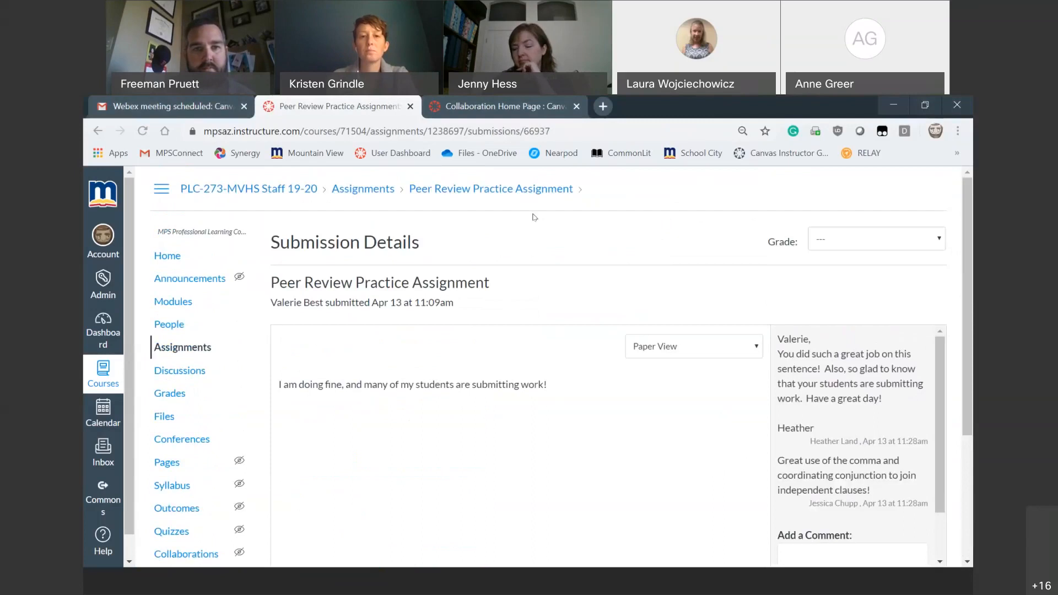
- Return to the Peer Review Practice Assignment and reopen its peer reviews page
{"action": "left_click", "coordinate": [484, 191]}
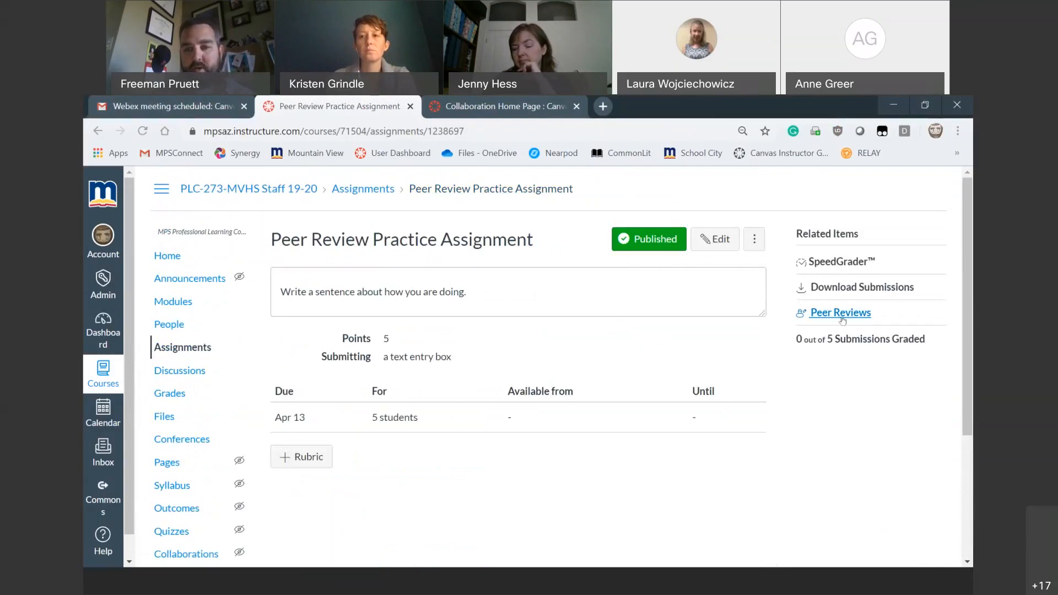
{"action": "left_click", "coordinate": [841, 313]}
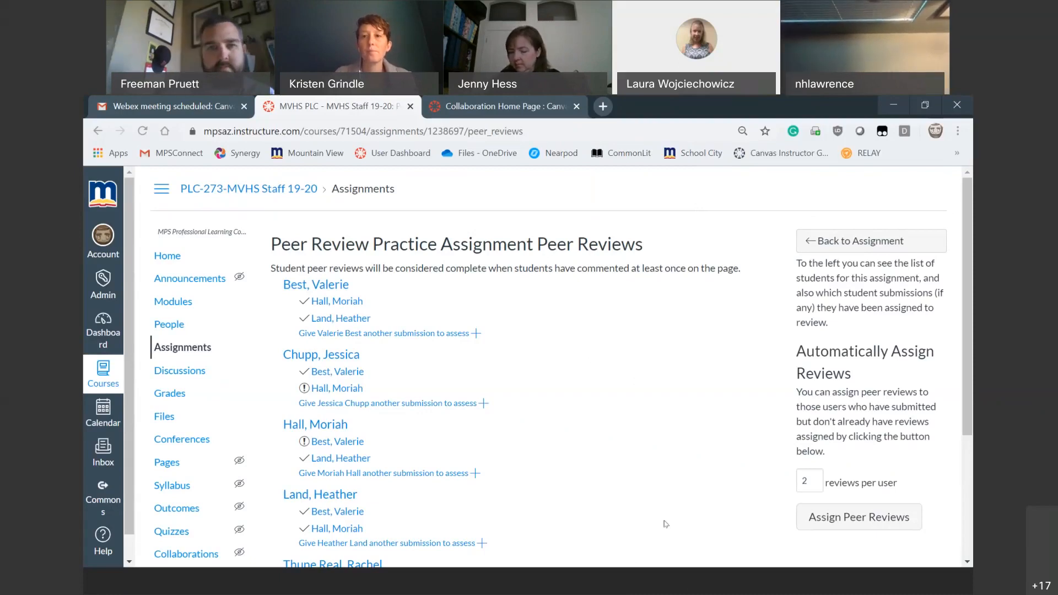
{"action": "left_click", "coordinate": [626, 115]}
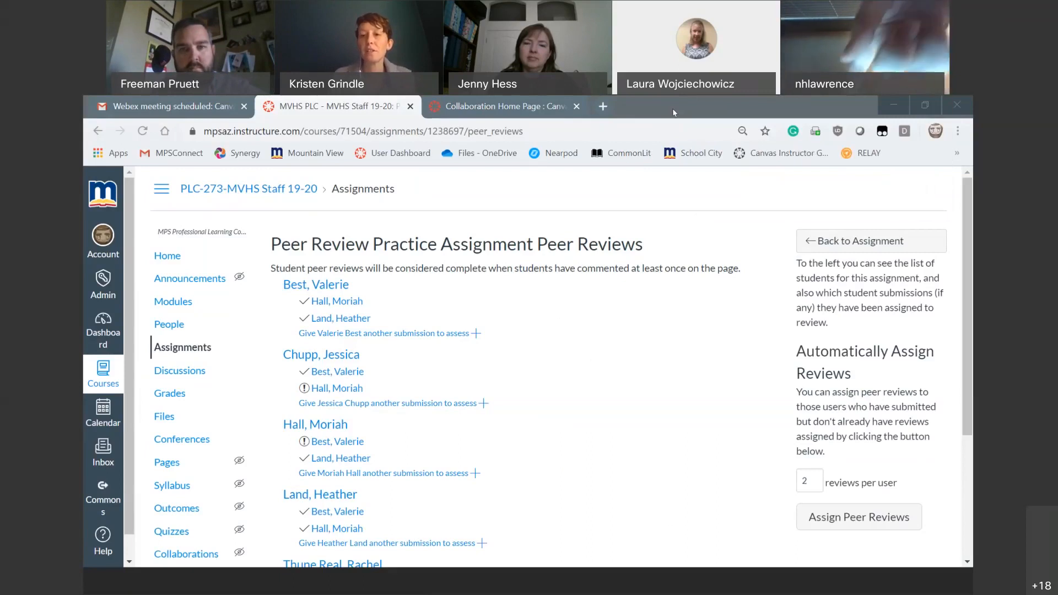
- Switch to the Collaboration Home Page and look over its topic overview, content topics and help section
{"action": "mouse_move", "coordinate": [490, 384]}
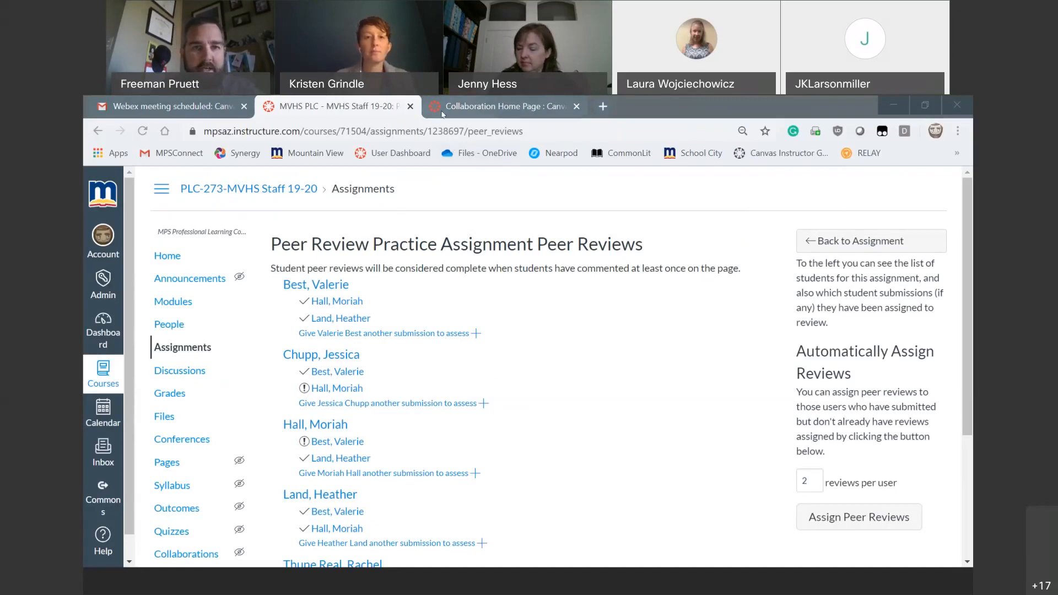
{"action": "left_click", "coordinate": [499, 105]}
{"action": "scroll", "coordinate": [586, 339], "scroll_direction": "down", "scroll_amount": 10}
{"action": "scroll", "coordinate": [585, 339], "scroll_direction": "up", "scroll_amount": 5}
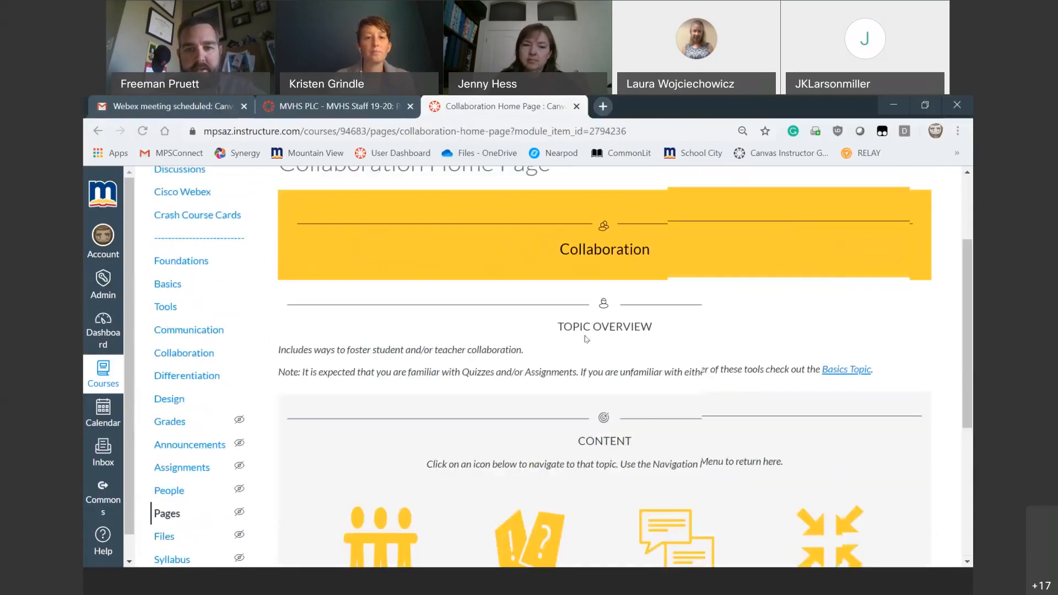
{"action": "scroll", "coordinate": [595, 513], "scroll_direction": "down", "scroll_amount": 4}
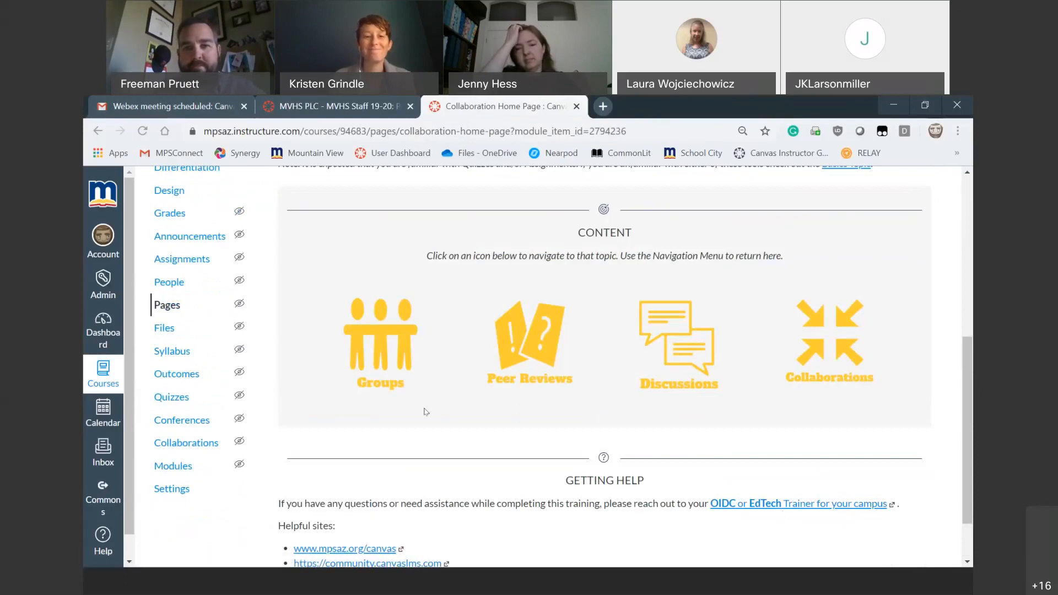
{"action": "scroll", "coordinate": [636, 417], "scroll_direction": "up", "scroll_amount": 1}
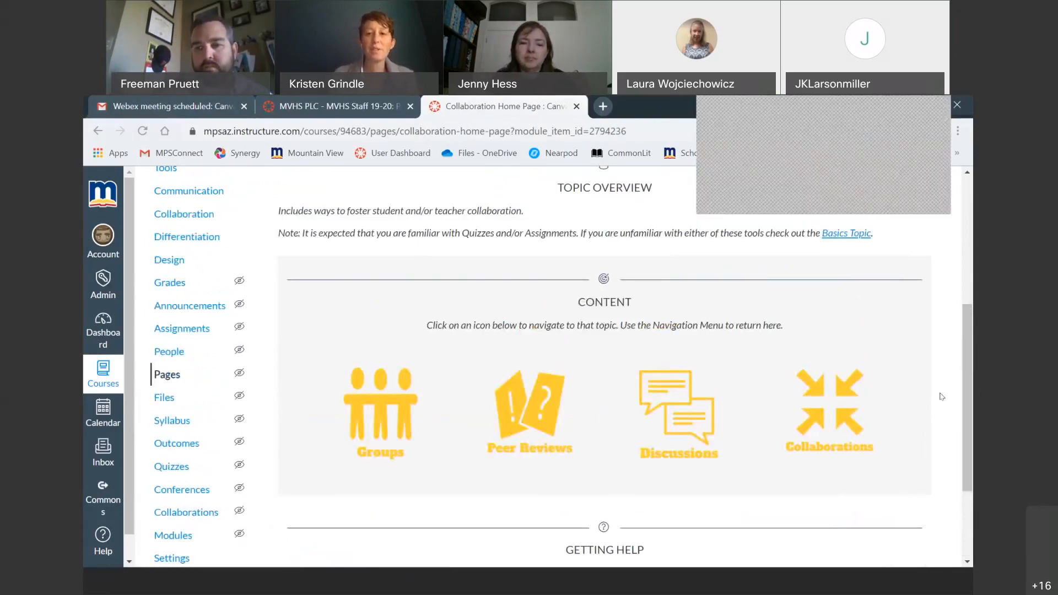
{"action": "scroll", "coordinate": [739, 247], "scroll_direction": "up", "scroll_amount": 1}
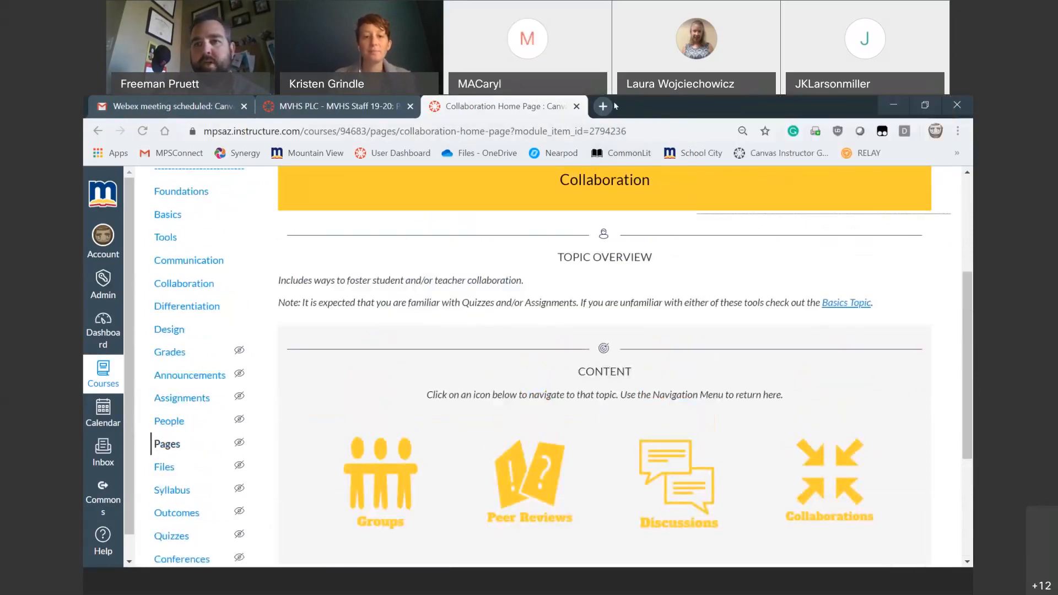
{"action": "left_click", "coordinate": [842, 100]}
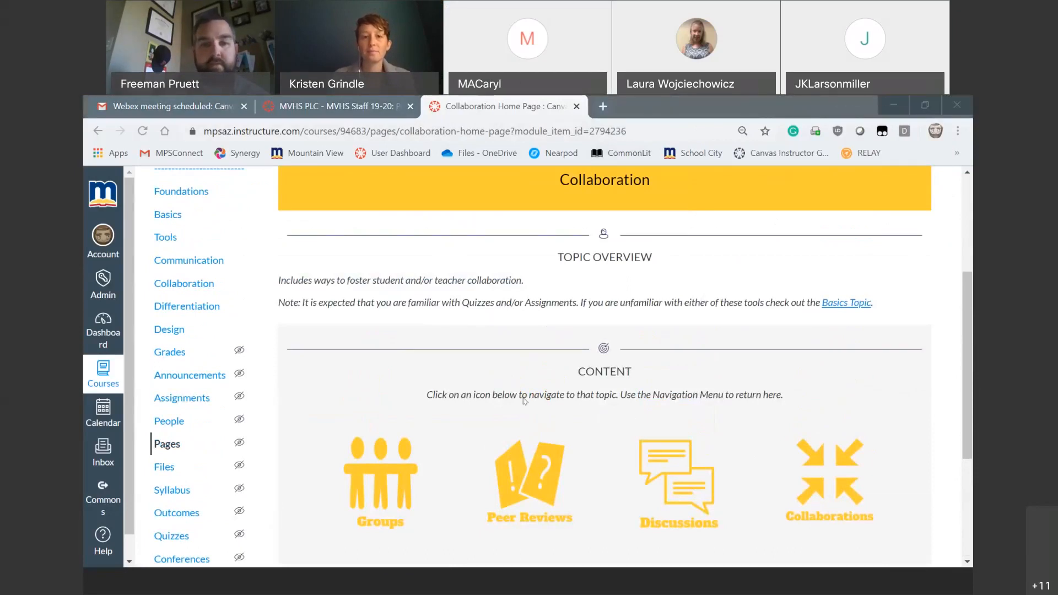